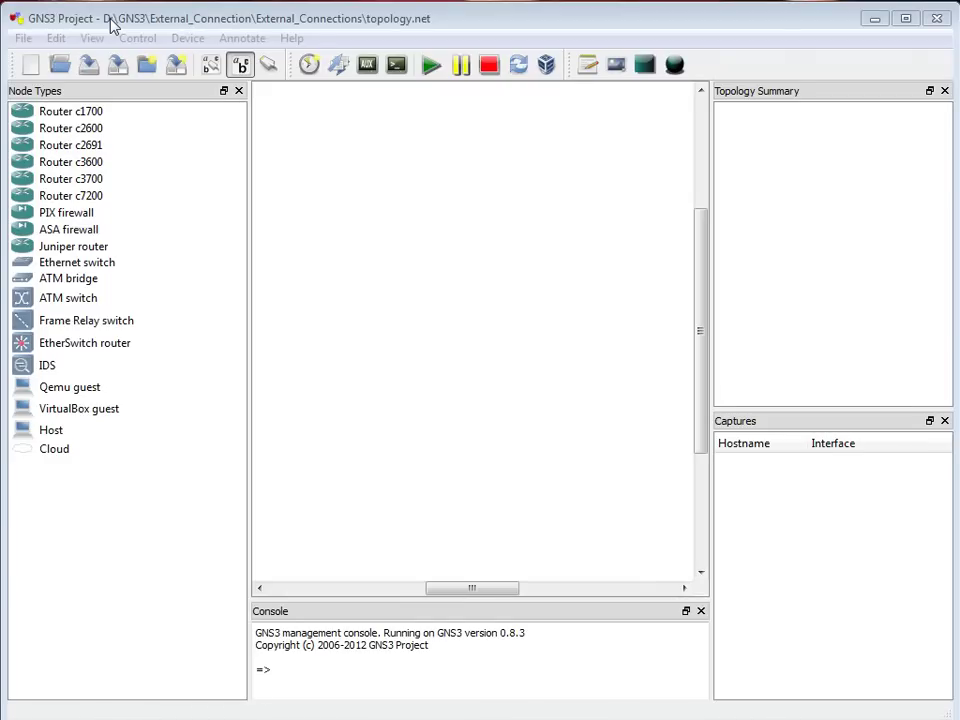
Place c2691 router R1 and a Windows_XP VirtualBox guest on the canvas
left_click(78, 150)
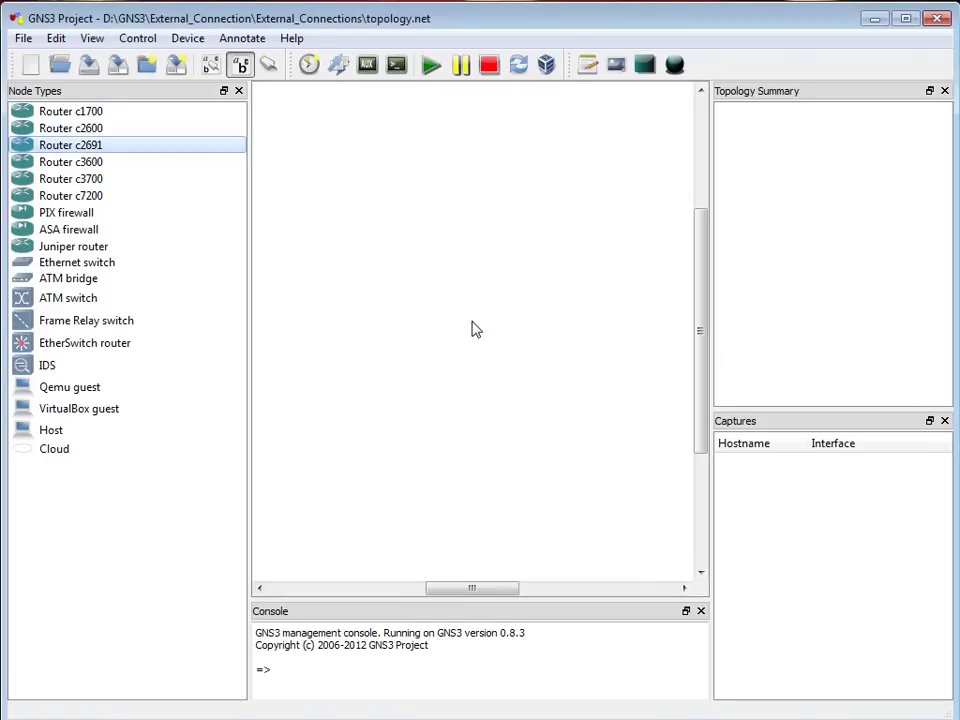
left_click_drag(475, 330, 473, 330)
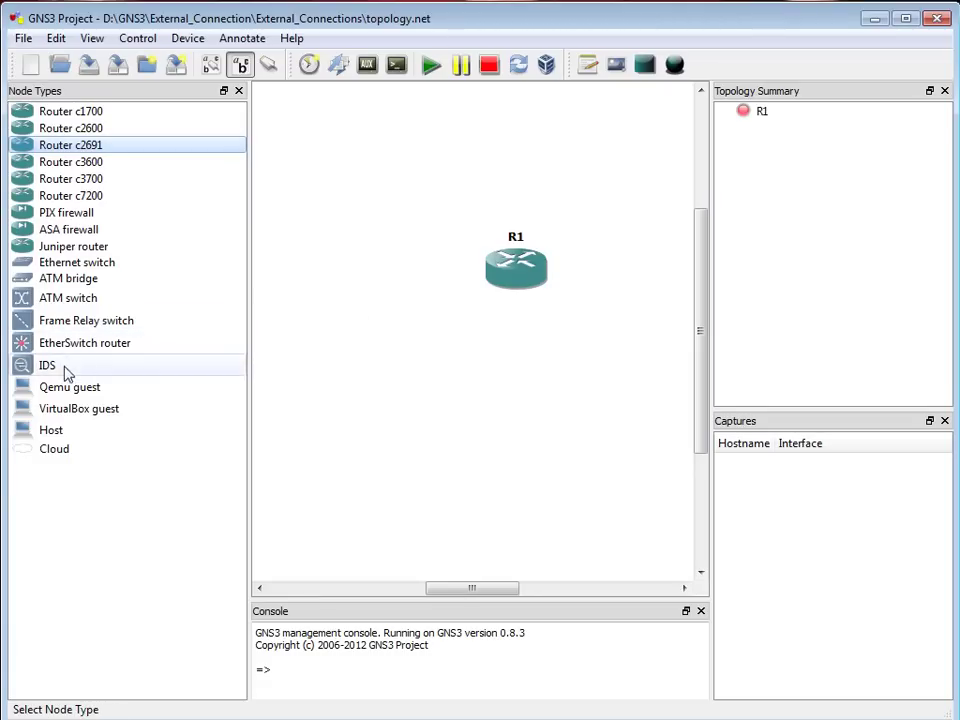
left_click(185, 418)
left_click_drag(185, 418, 554, 440)
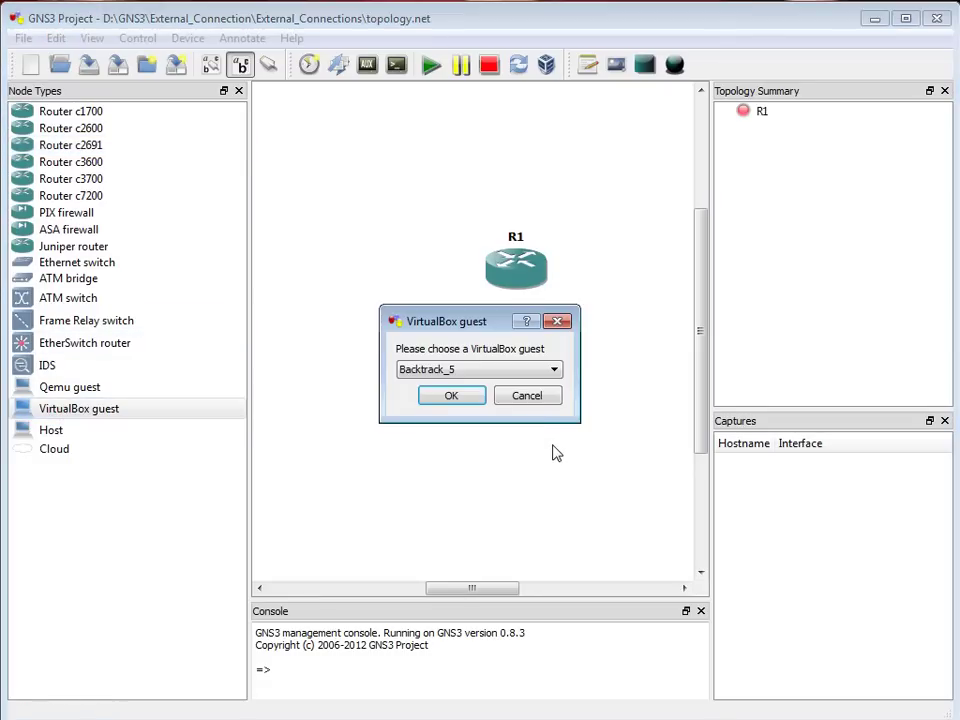
left_click(497, 368)
left_click(473, 408)
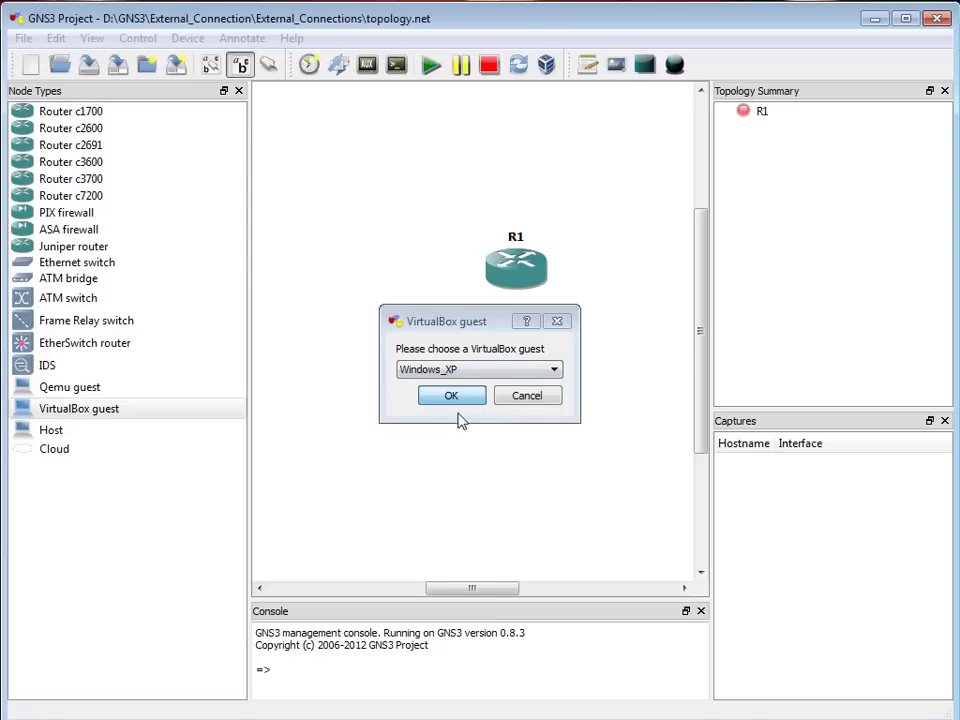
key("Return")
Reposition R1 and place cloud C1 above it
left_click_drag(510, 270, 437, 310)
left_click(54, 449)
left_click_drag(367, 284, 461, 189)
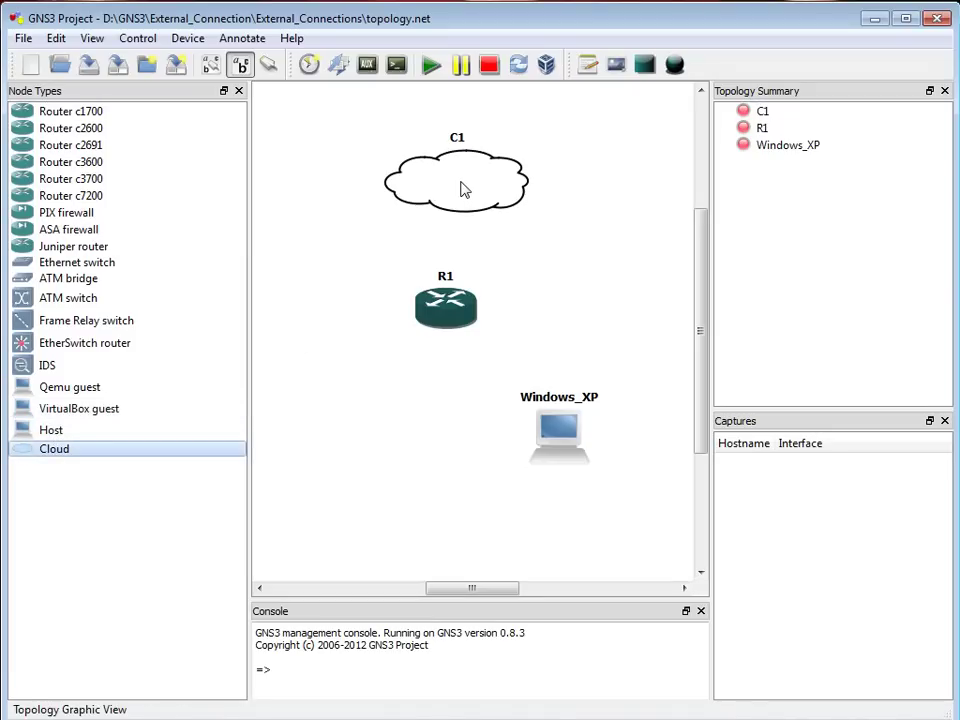
right_click(461, 189)
Give cloud C1 a Generic Ethernet NIO on Local Area Connection and apply the settings
left_click(500, 193)
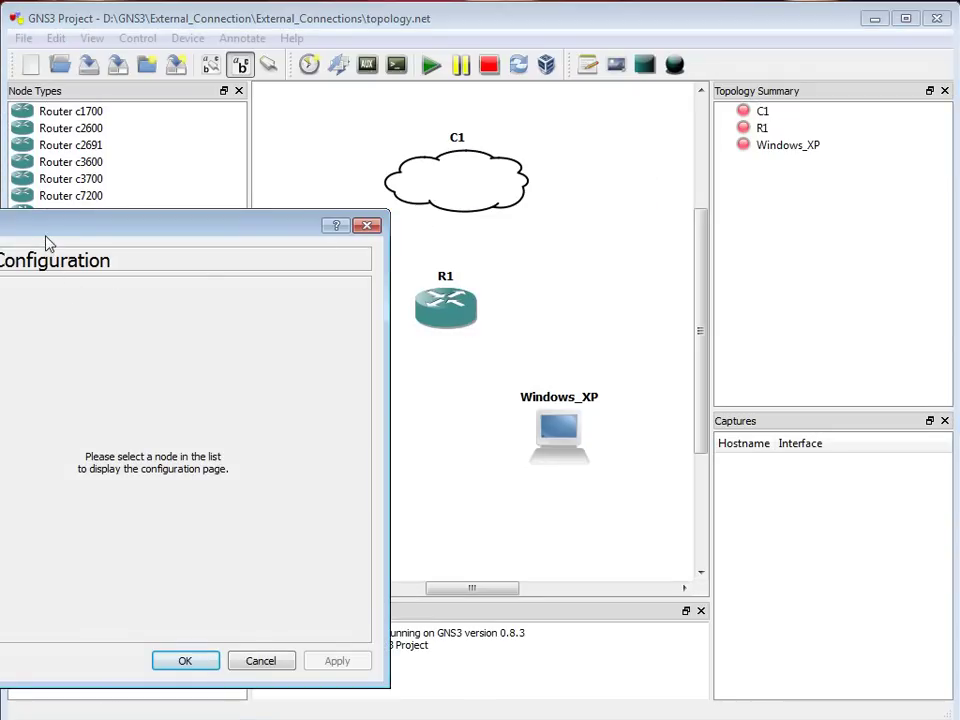
left_click_drag(45, 236, 330, 155)
left_click(128, 190)
left_click(490, 262)
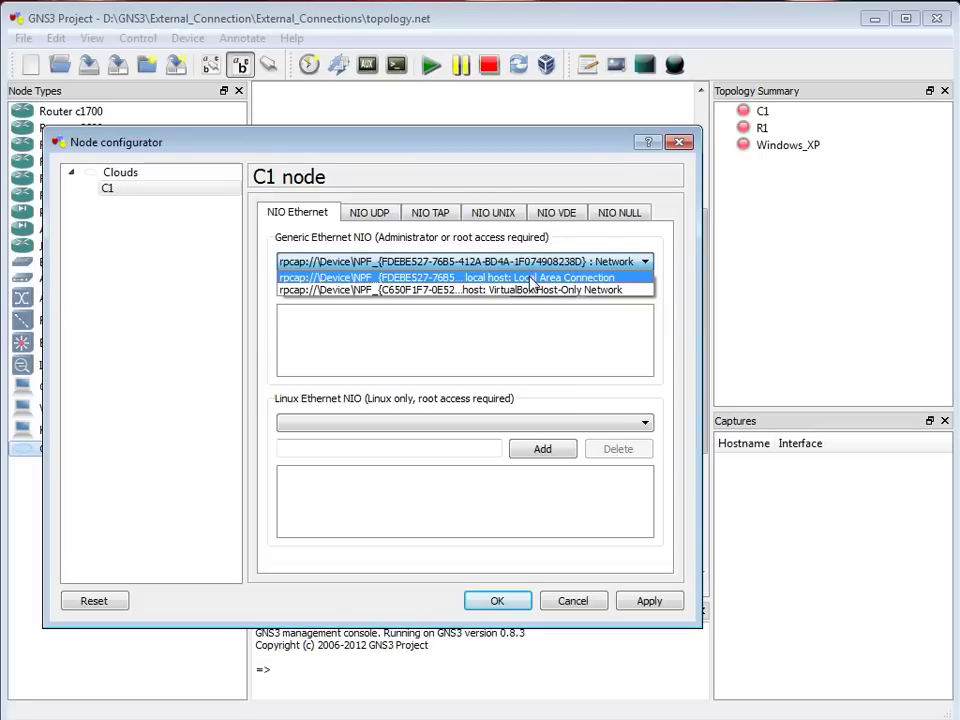
left_click(530, 278)
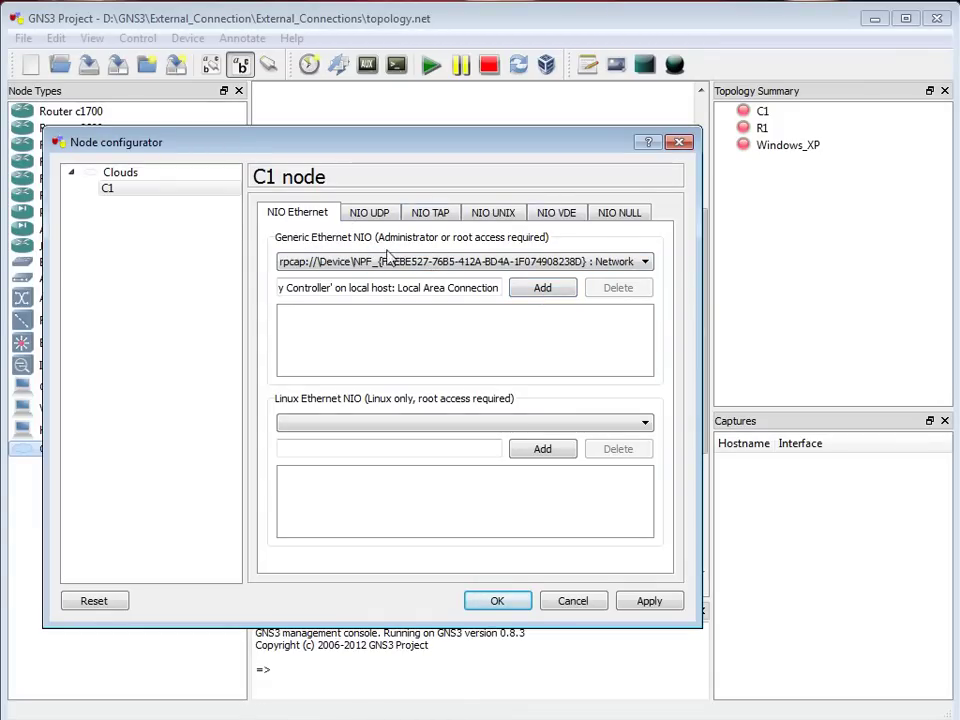
left_click(540, 290)
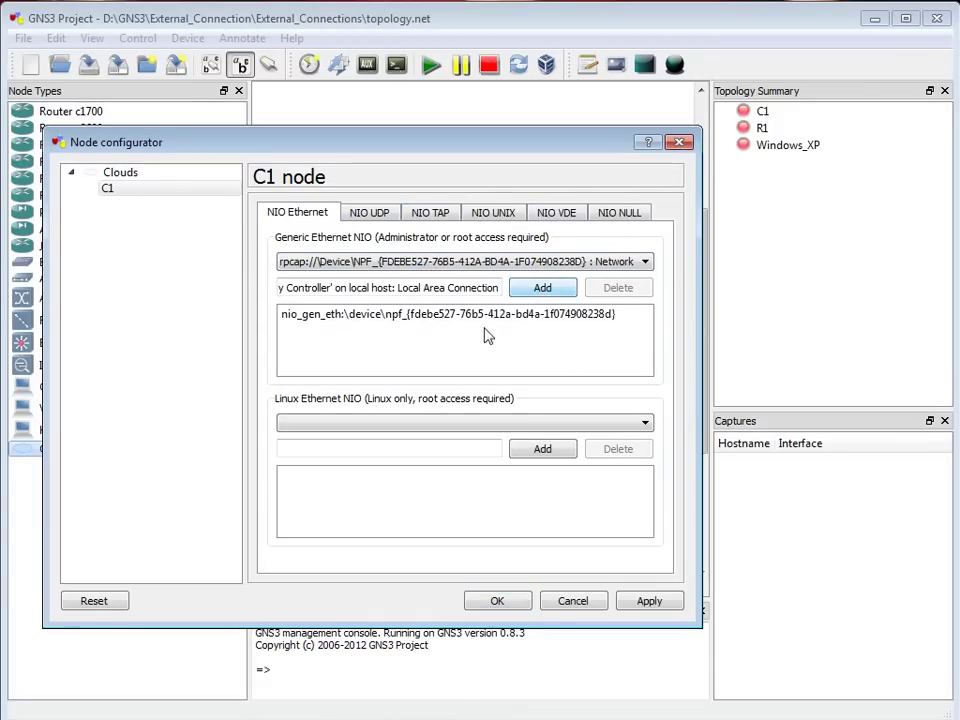
left_click(482, 320)
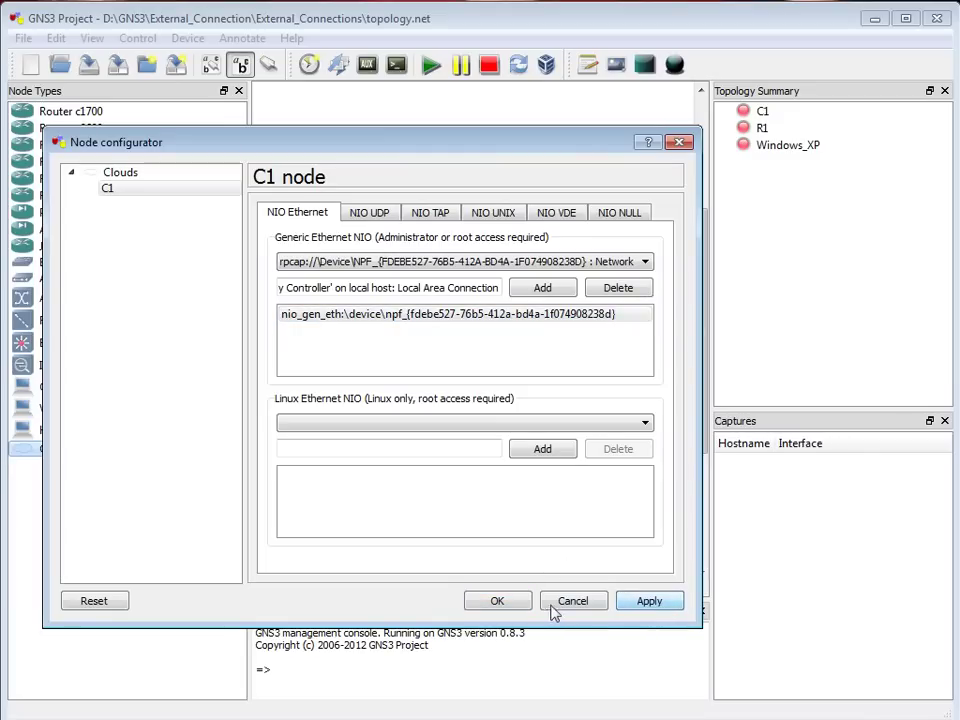
left_click(490, 602)
Line up Windows_XP below R1 and place Ethernet switch SW1 beside it
left_click_drag(446, 306, 468, 304)
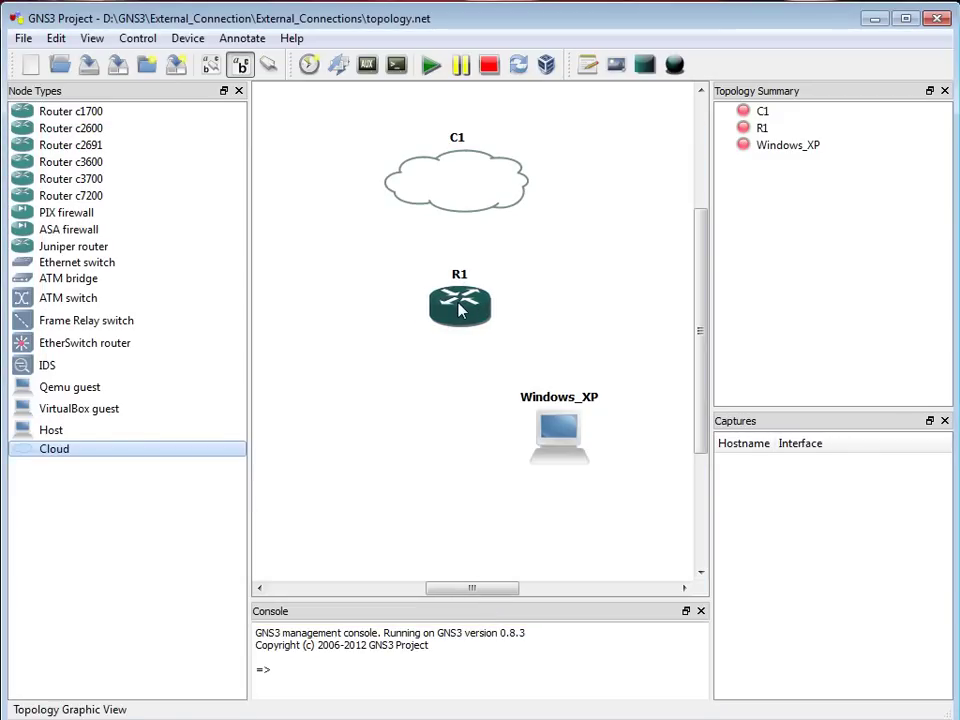
left_click_drag(567, 435, 520, 480)
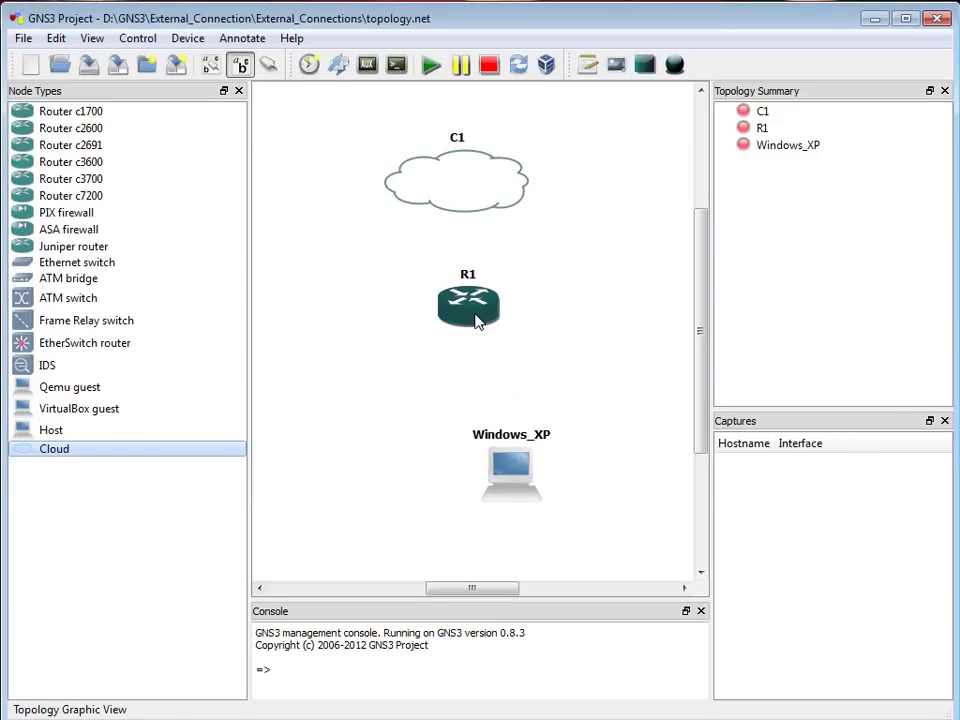
left_click_drag(476, 321, 487, 326)
left_click_drag(508, 484, 460, 486)
mouse_move(493, 324)
left_mouse_down()
mouse_move(476, 354)
mouse_move(476, 336)
left_mouse_up()
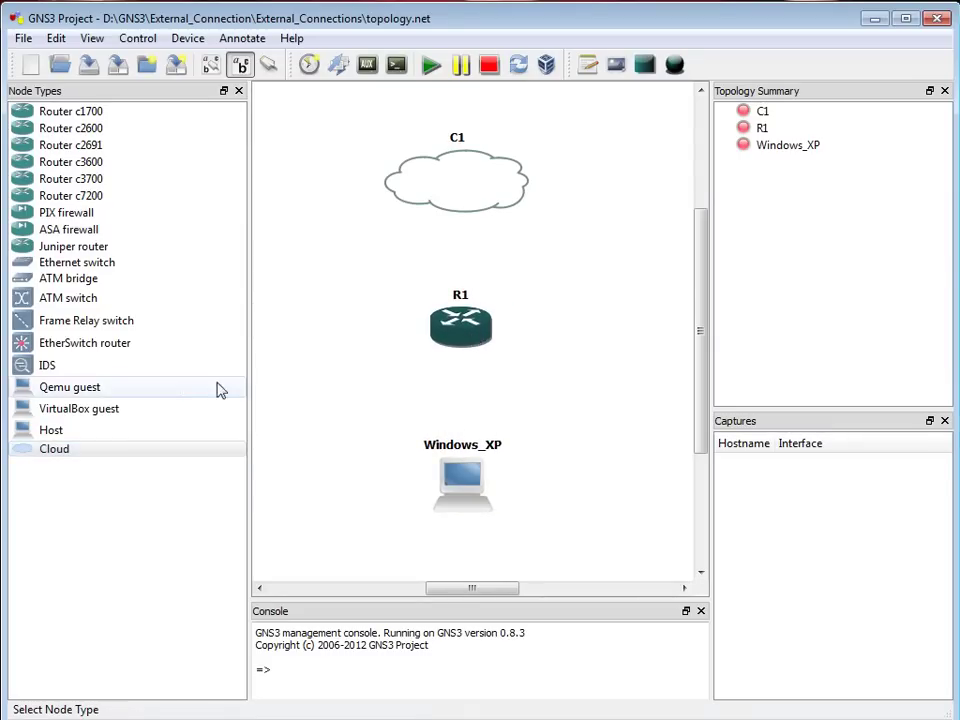
left_click(88, 264)
left_click(612, 436)
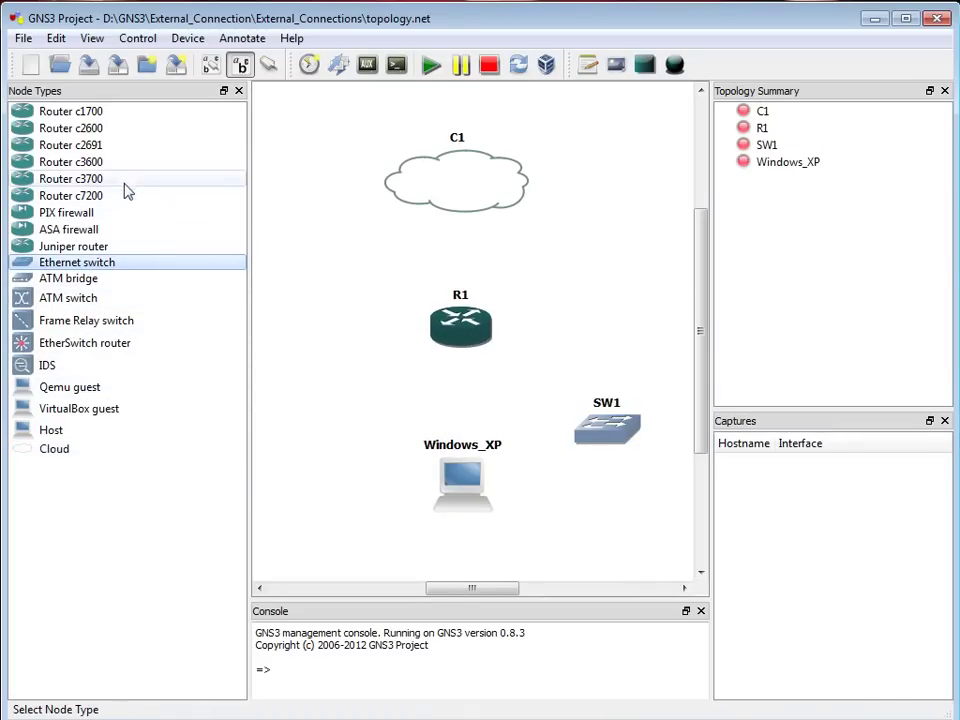
Cable C1–R1, R1–SW1 and Windows_XP–SW1 with FastEthernet links
left_click(267, 66)
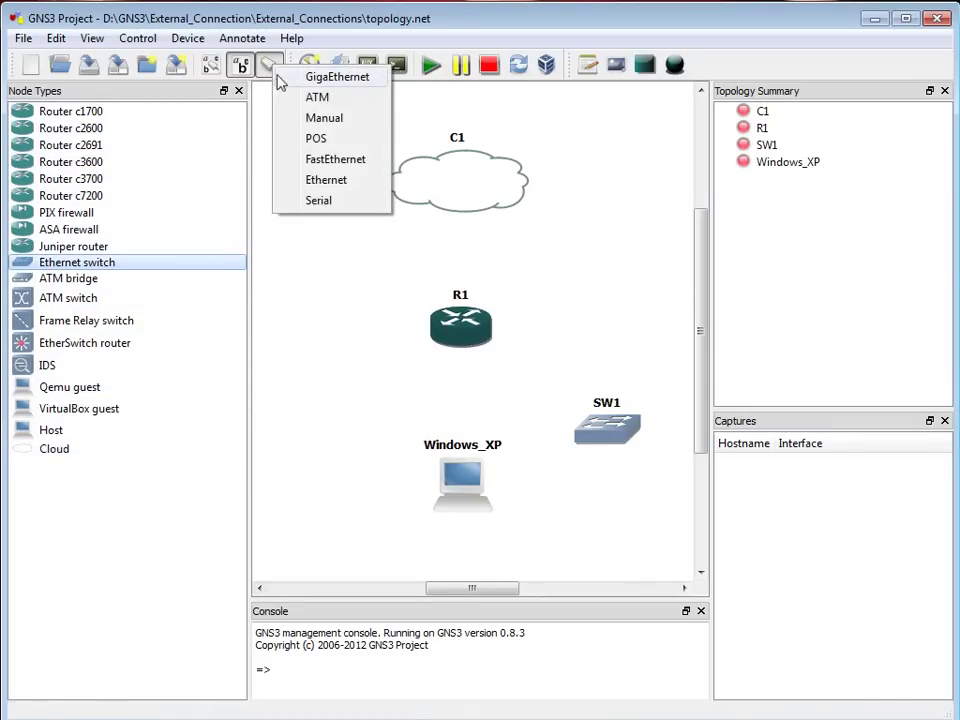
left_click(370, 158)
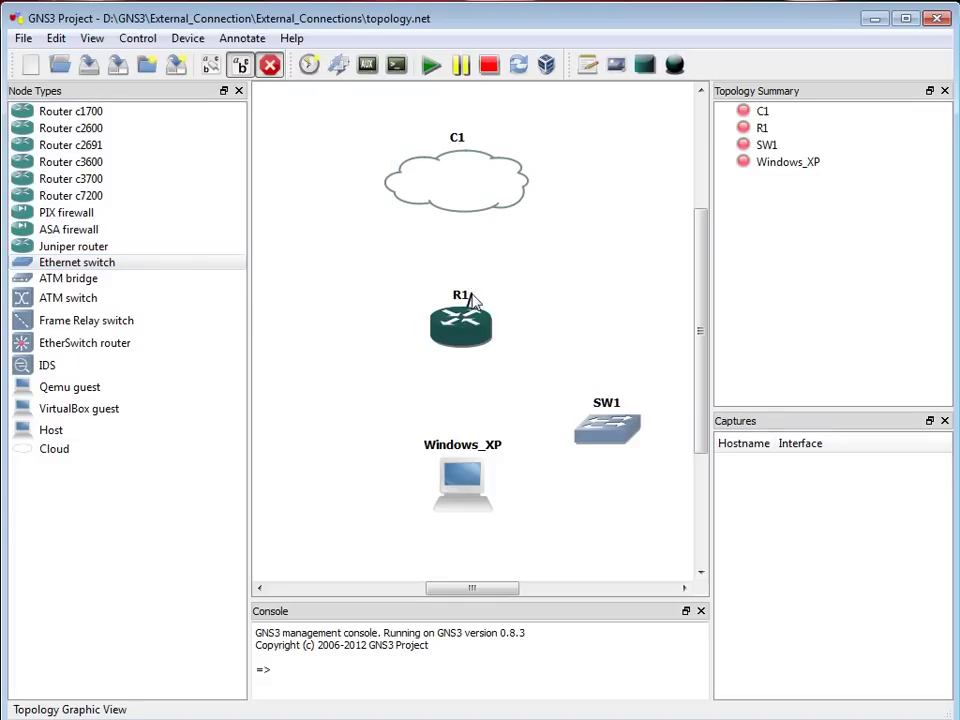
left_click(462, 305)
left_click(480, 204)
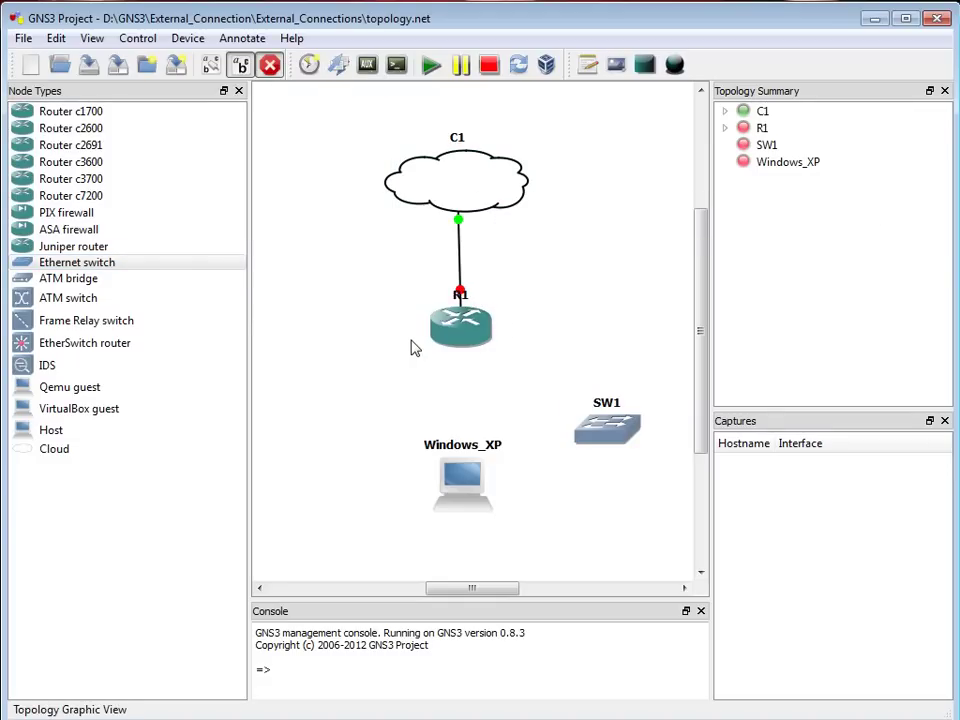
left_click(470, 345)
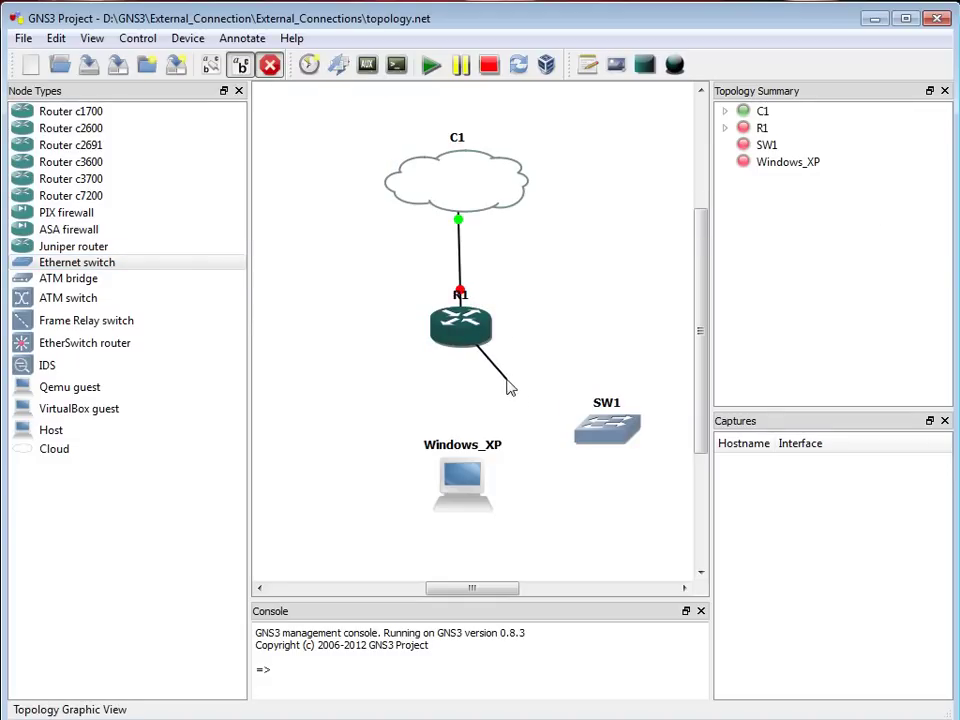
left_click(589, 432)
left_click(474, 486)
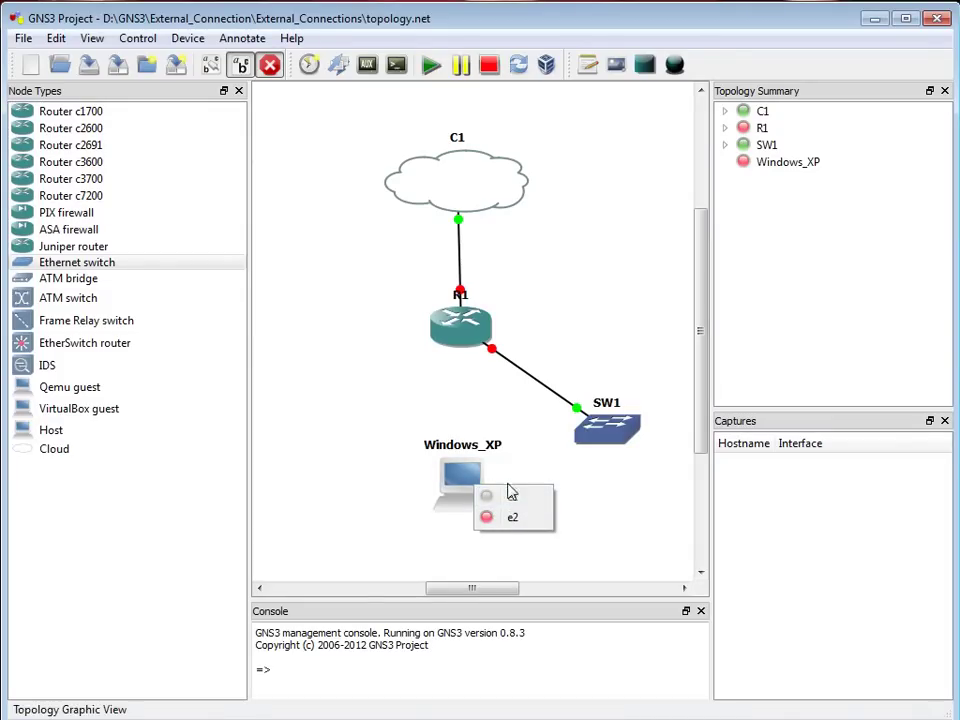
left_click(513, 517)
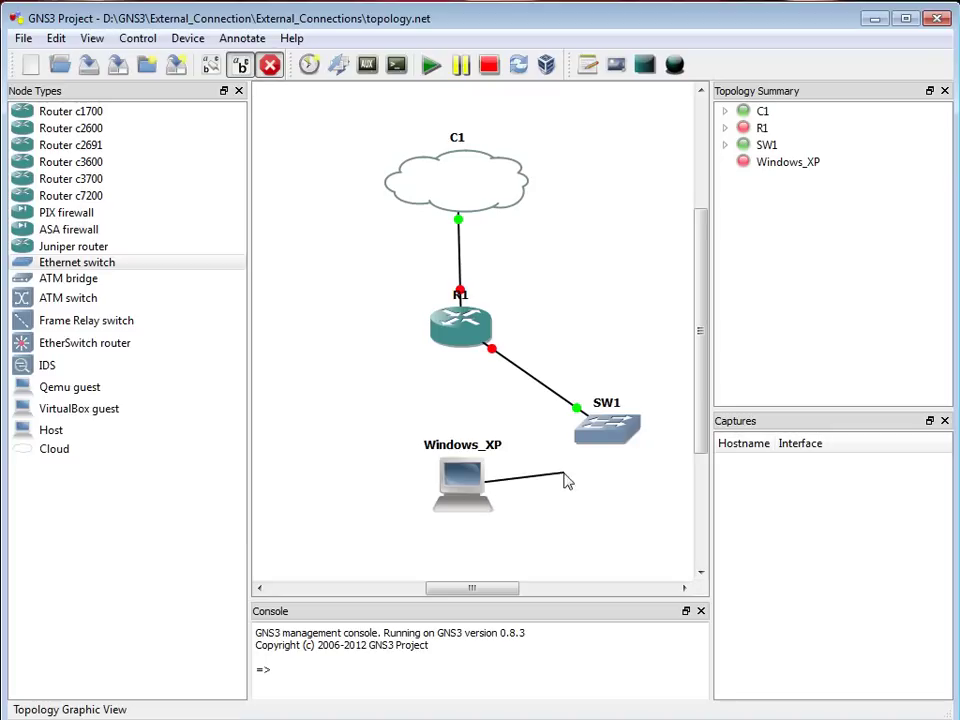
left_click(598, 440)
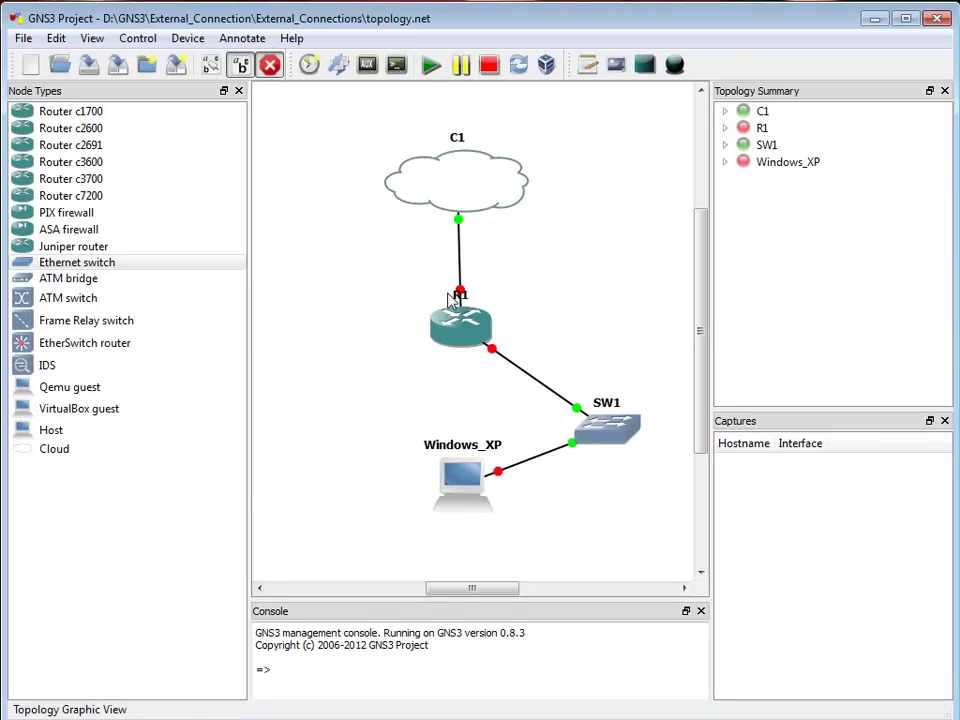
Stop adding links, rename the guest to Win_TEST and start it
left_click(272, 70)
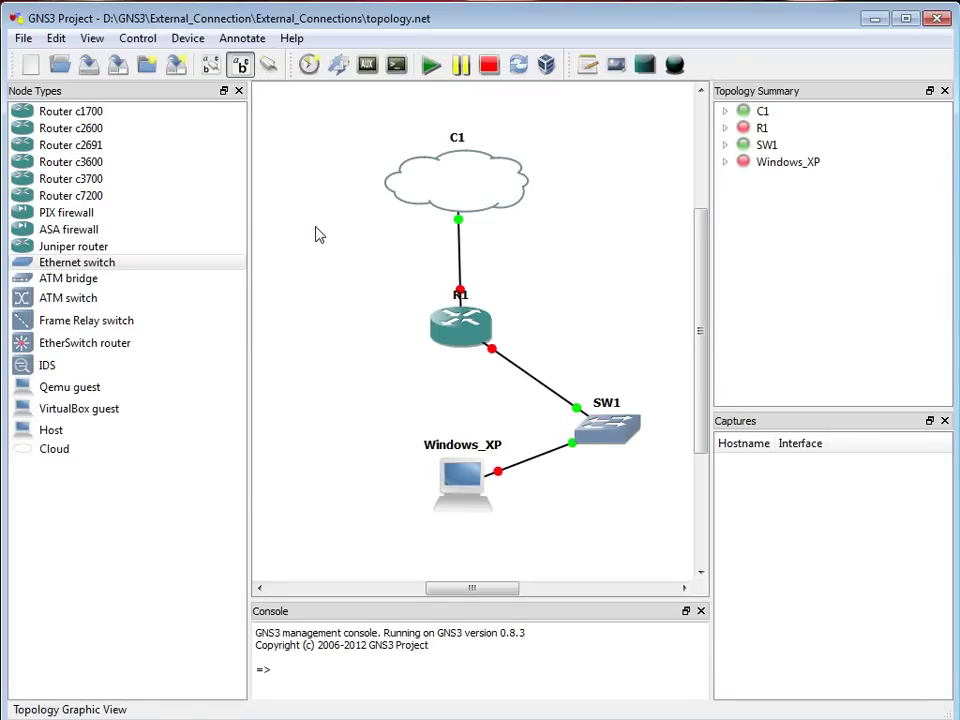
right_click(466, 480)
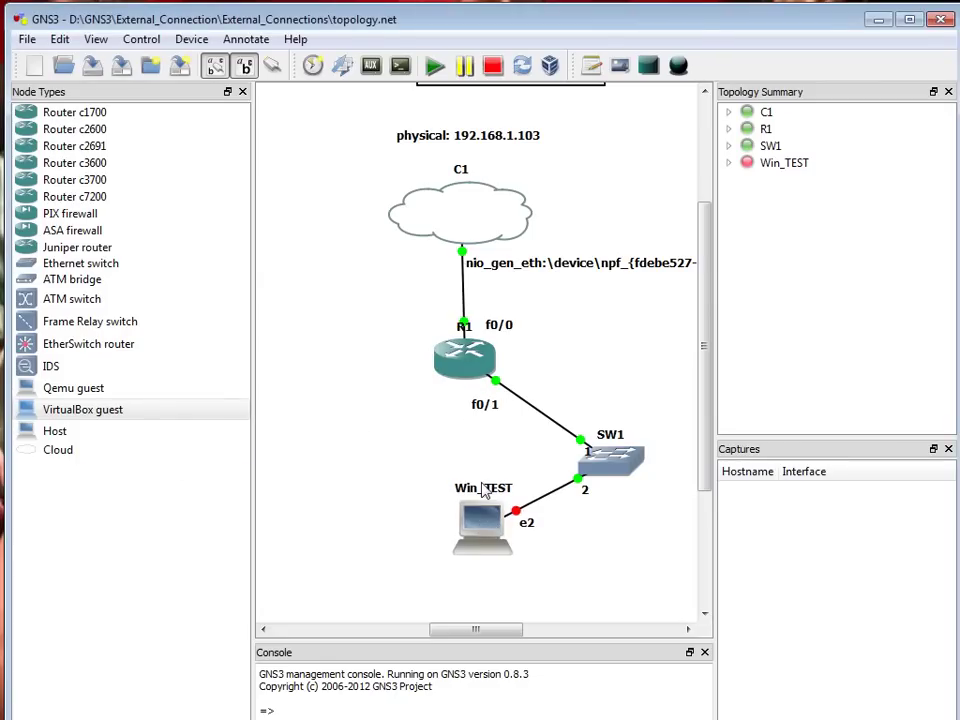
mouse_move(476, 518)
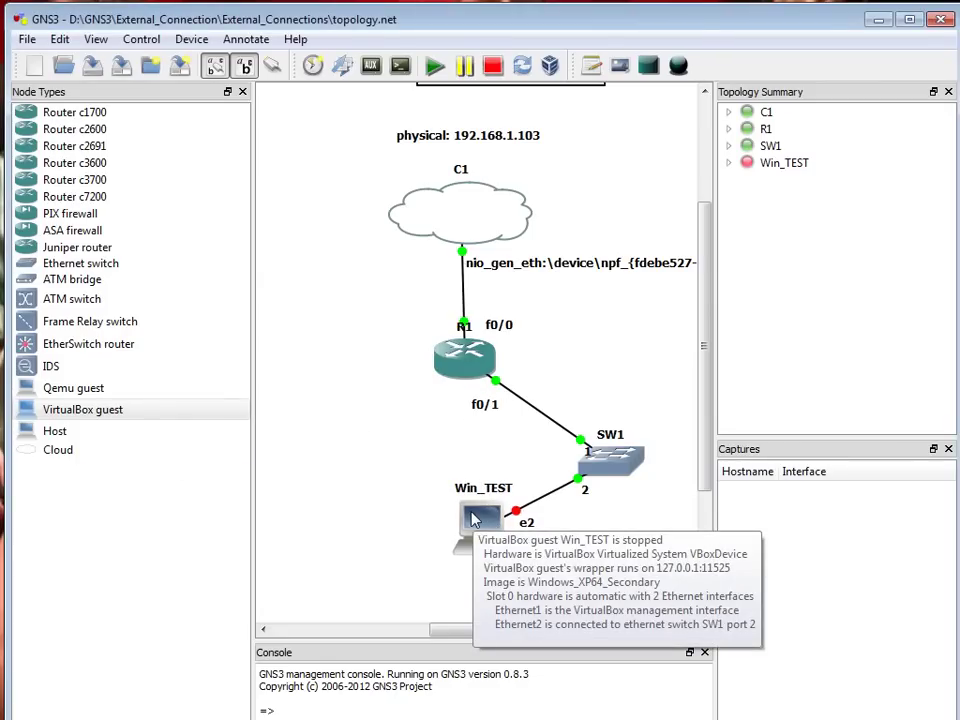
right_click(475, 518)
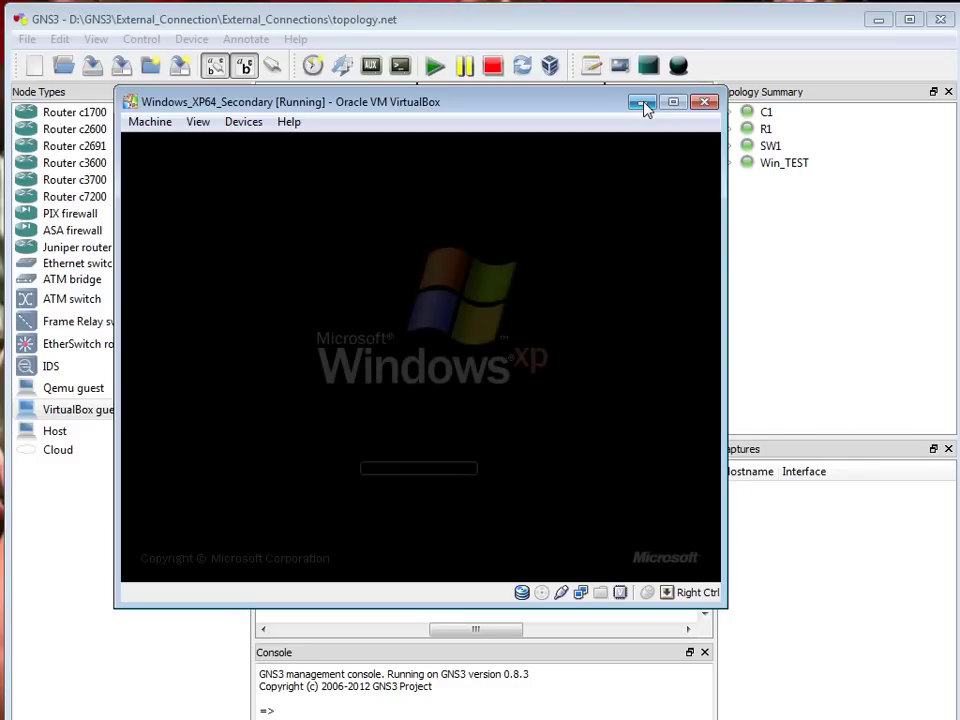
Hide the Windows XP VM window and open R1's console in PuTTY
left_click(643, 102)
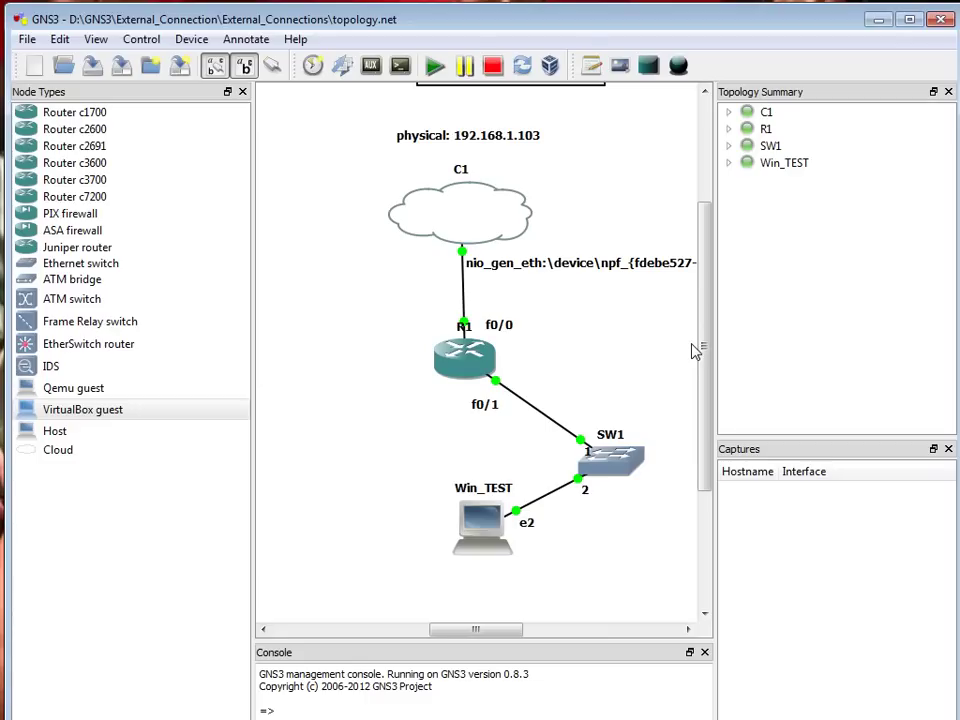
right_click(487, 367)
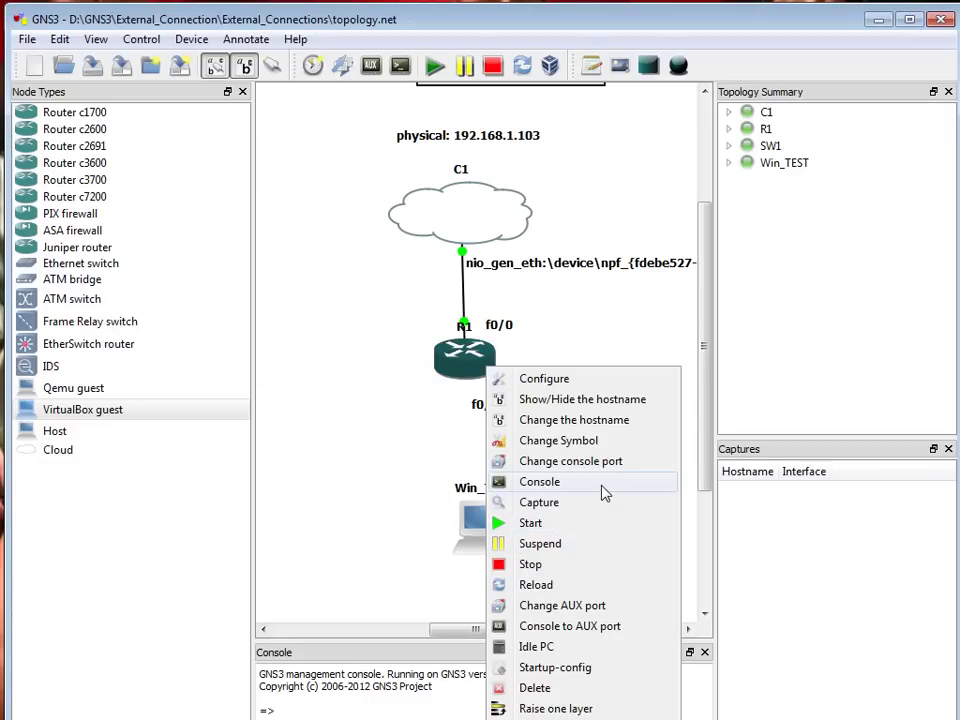
left_click(604, 490)
left_click_drag(30, 121, 565, 185)
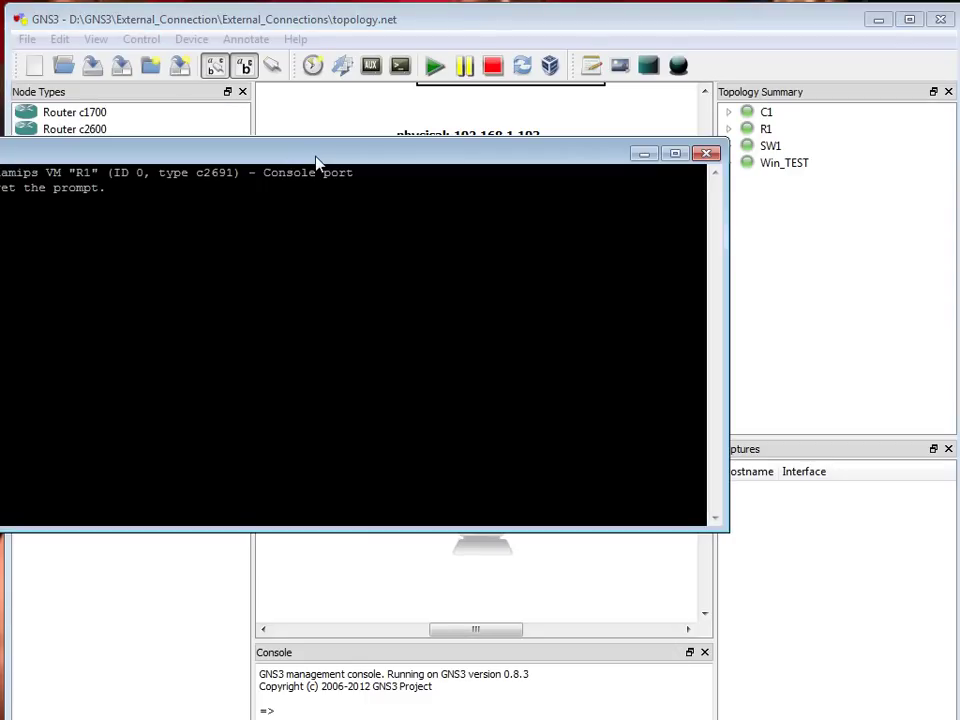
Set the R1 PuTTY console font to 18-point and apply it
right_click(360, 186)
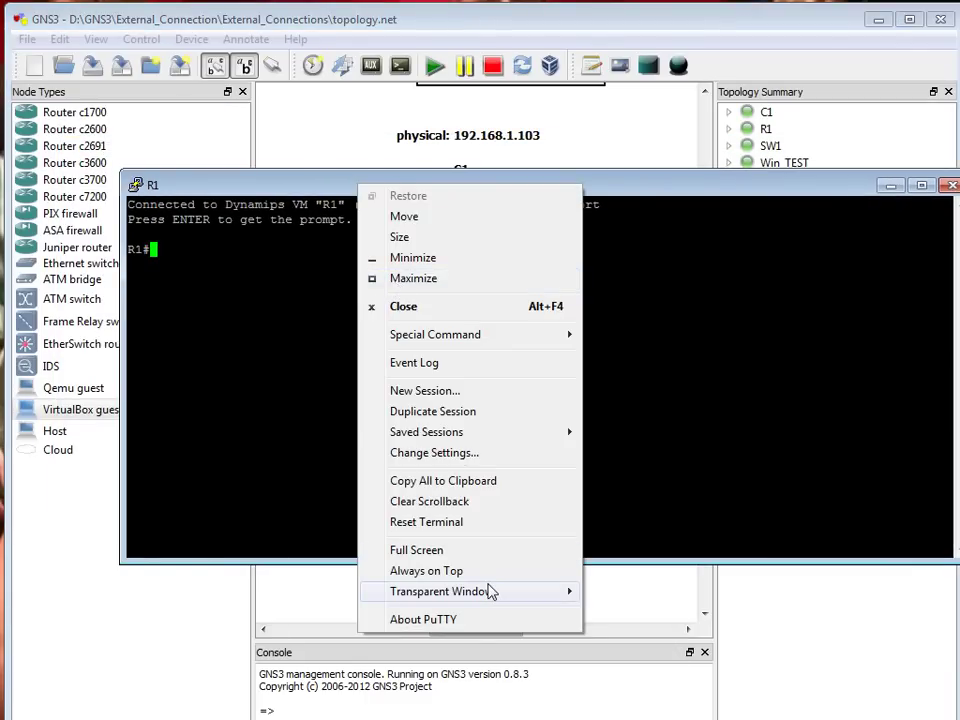
left_click(472, 453)
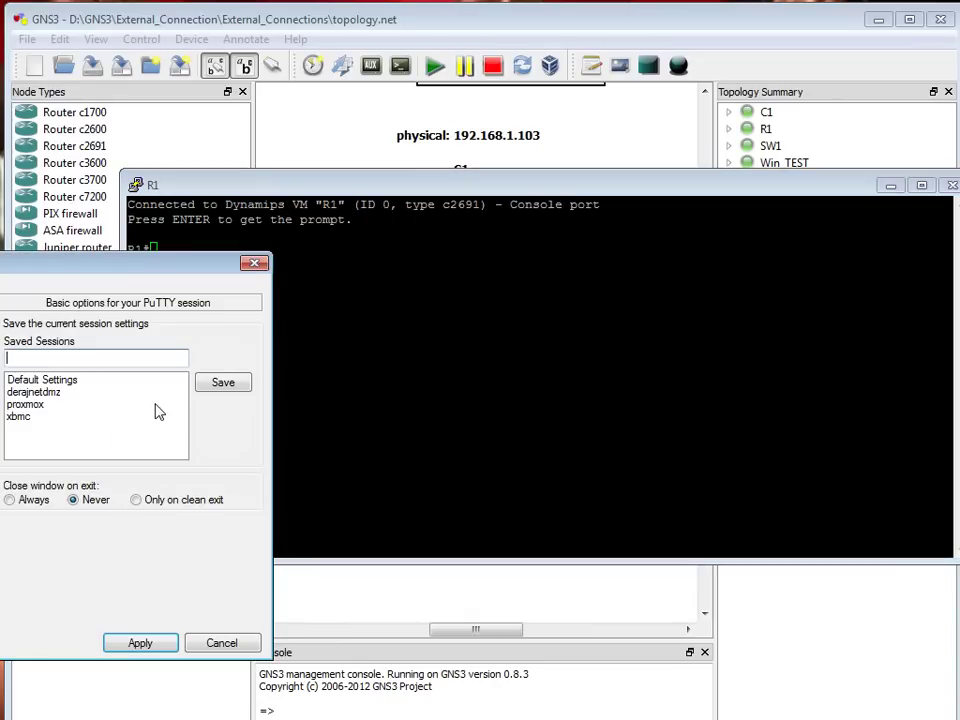
left_click_drag(118, 270, 311, 244)
left_click(114, 385)
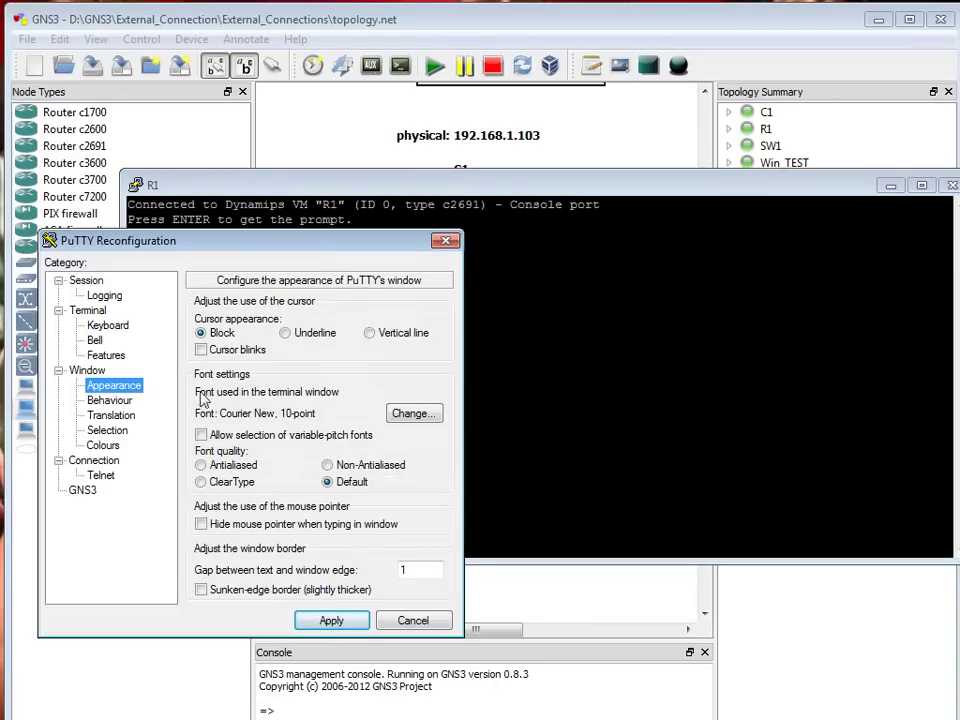
left_click(413, 413)
left_click(398, 497)
key("Return")
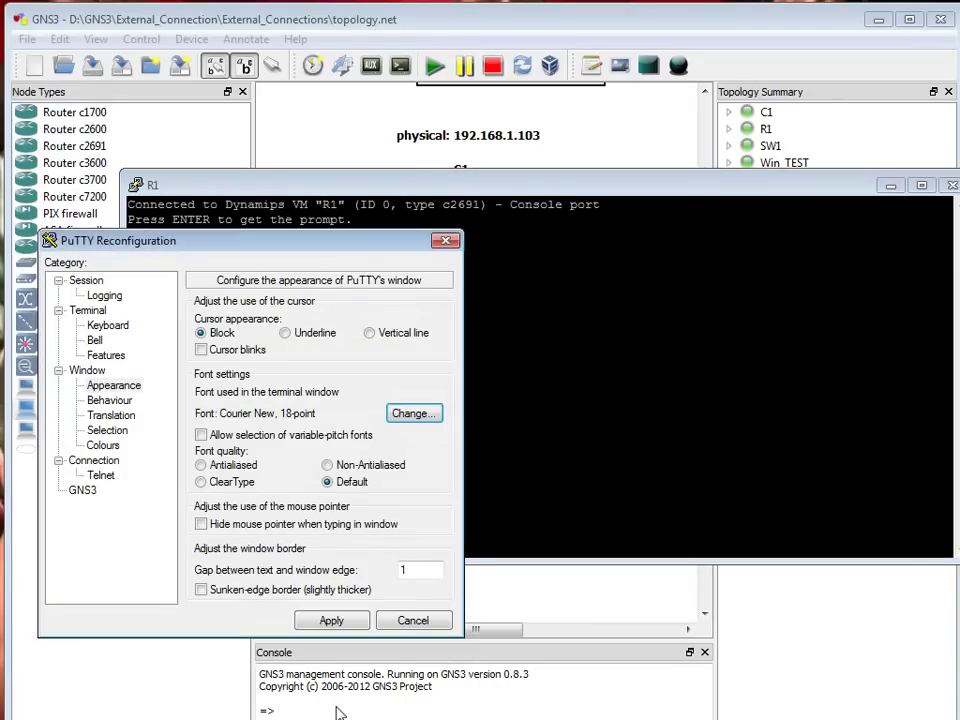
left_click(335, 678)
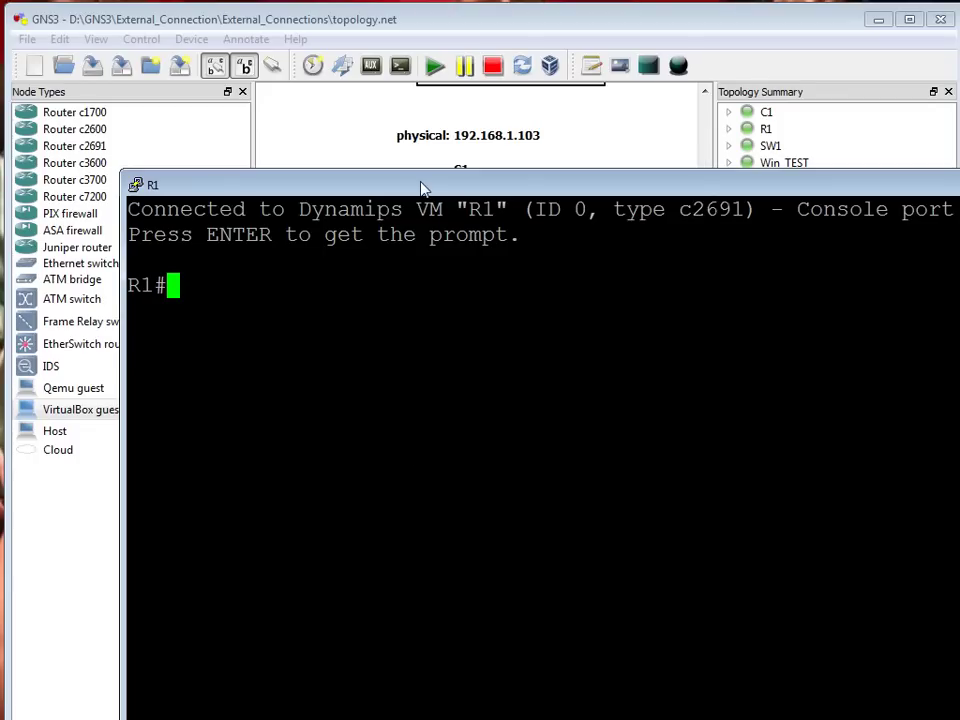
Drag the 'physical: 192.168.1.103' label left of cloud C1, then restore R1's console
mouse_move(422, 188)
left_mouse_down()
mouse_move(397, 390)
mouse_move(342, 434)
left_mouse_up()
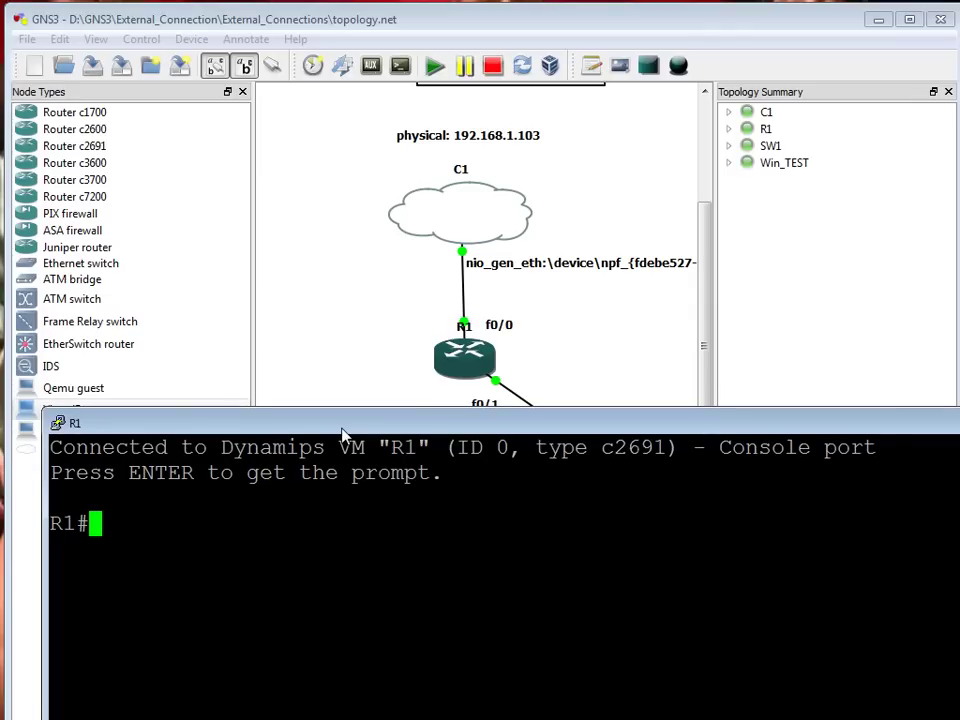
left_click(700, 306)
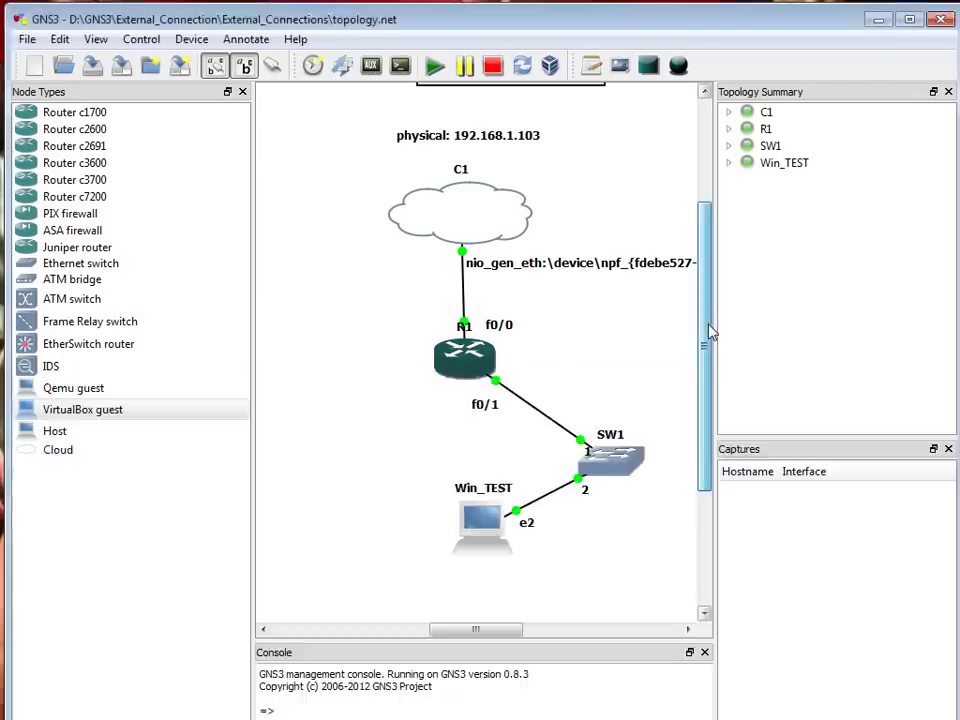
left_click_drag(705, 335, 712, 199)
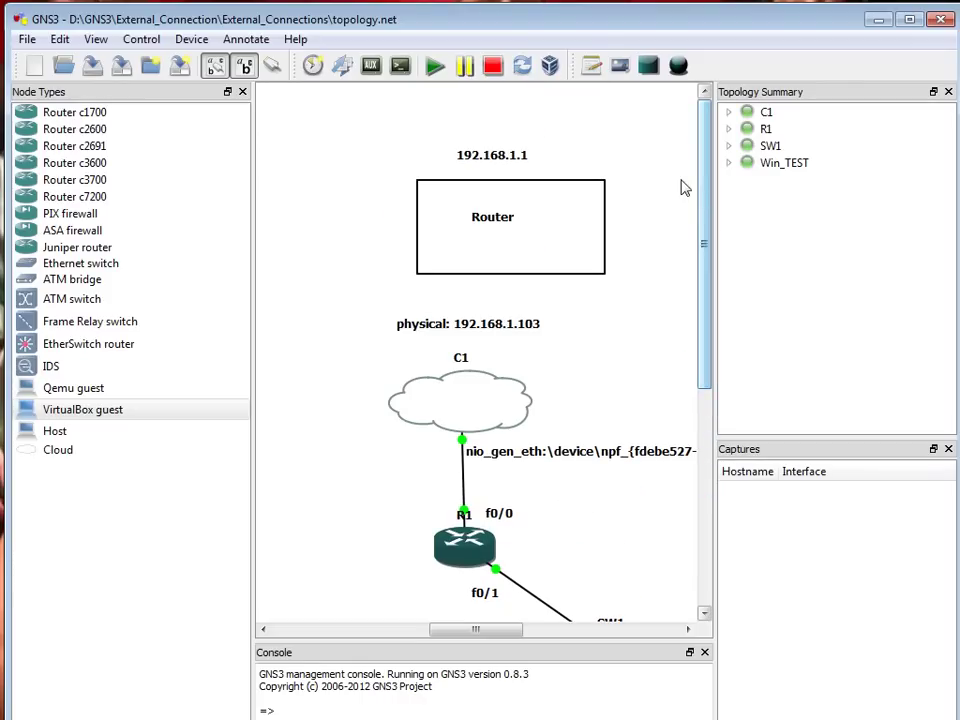
left_click(516, 254)
left_click(617, 178)
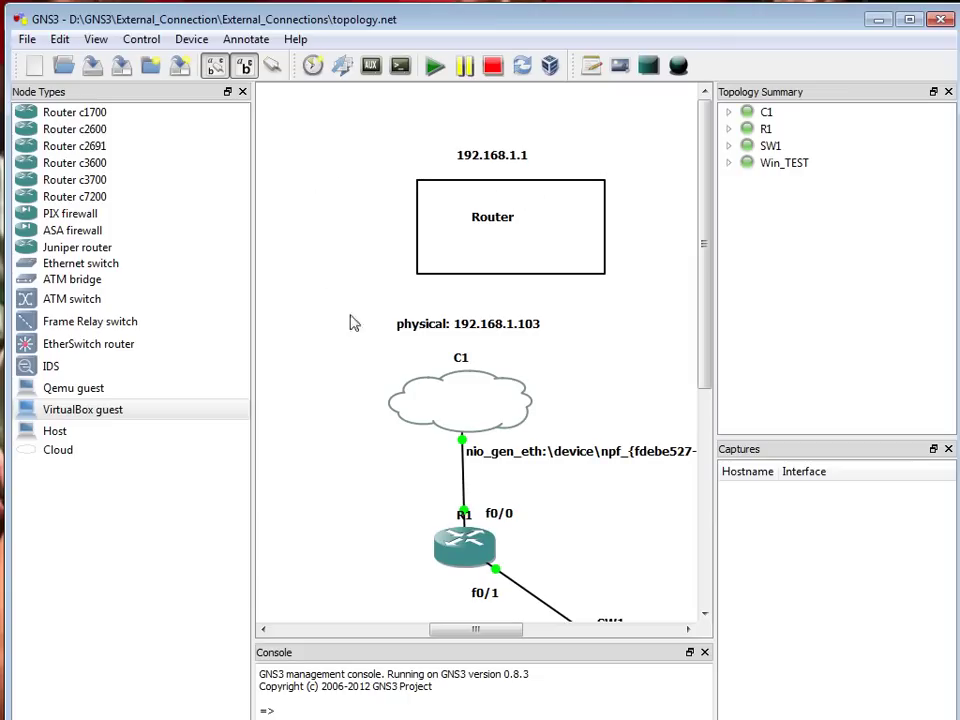
left_click_drag(509, 323, 395, 370)
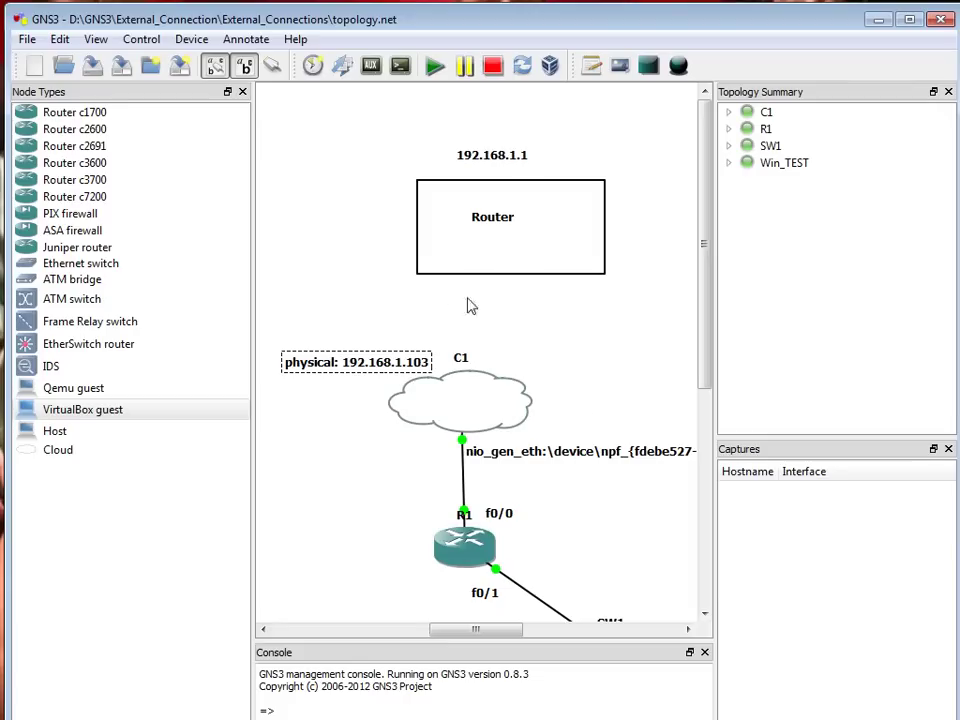
left_click_drag(704, 295, 684, 372)
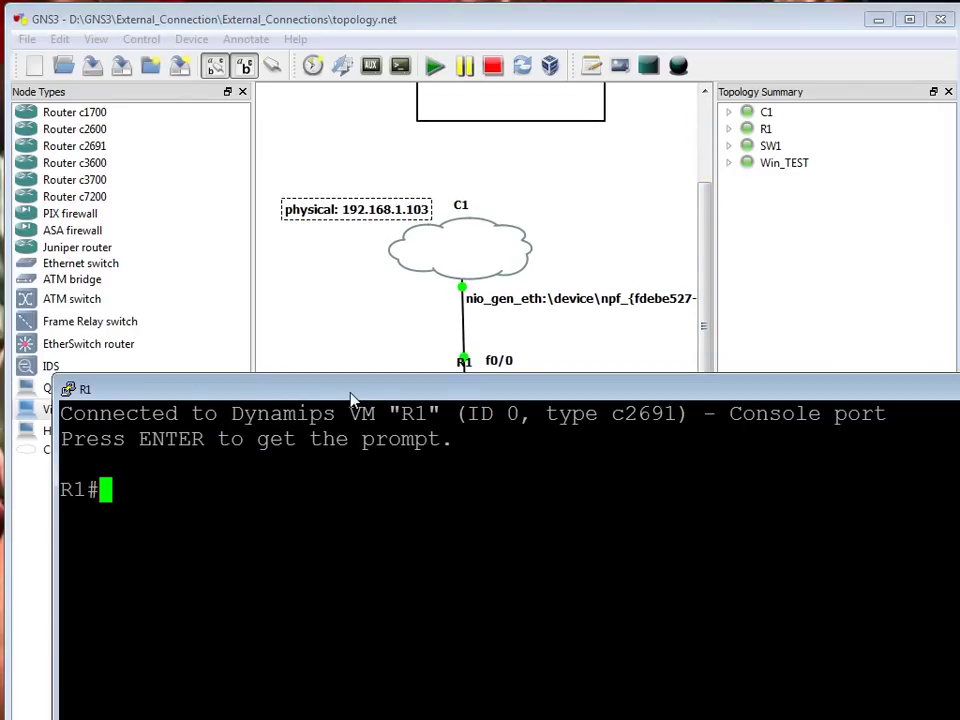
left_click_drag(350, 394, 191, 316)
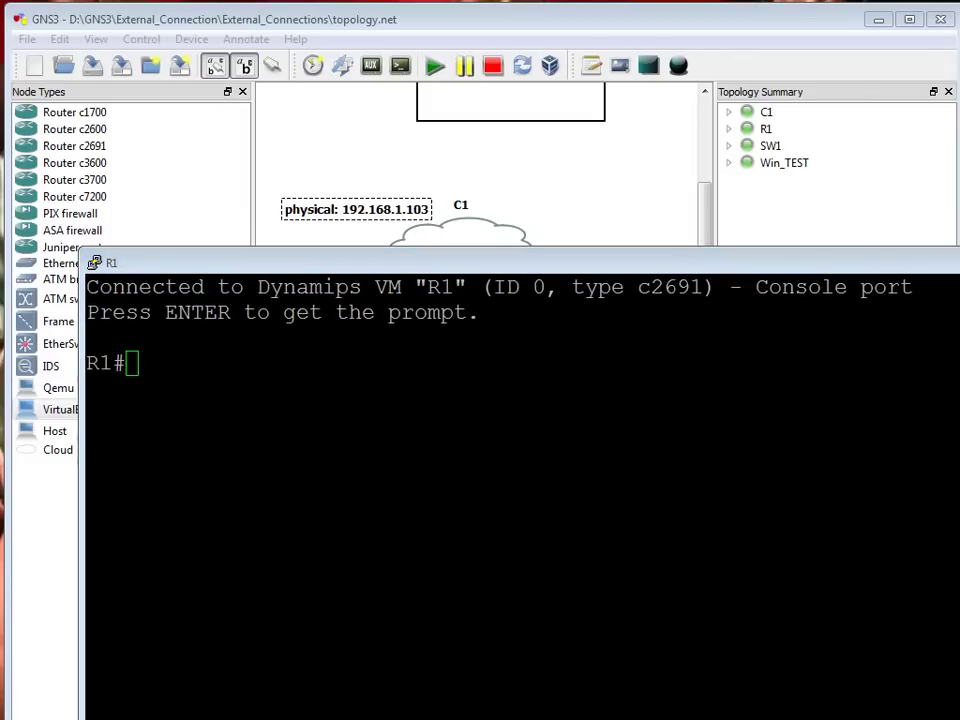
Configure R1's FastEthernet0/0 with ip address dhcp and no shutdown
left_click(210, 365)
type("en")
key("Return")
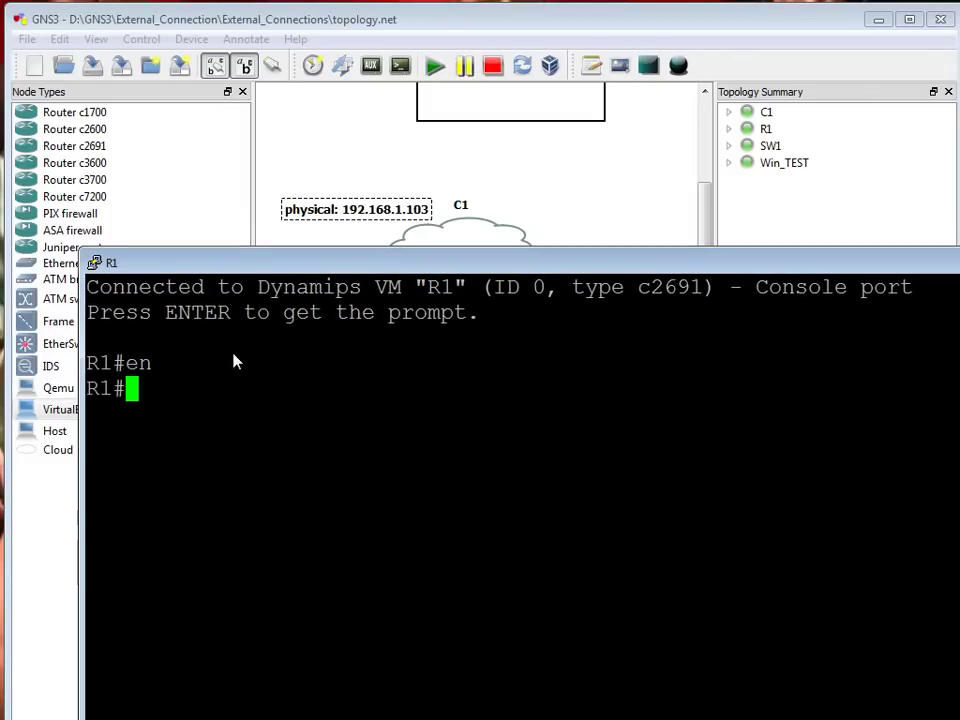
type("con")
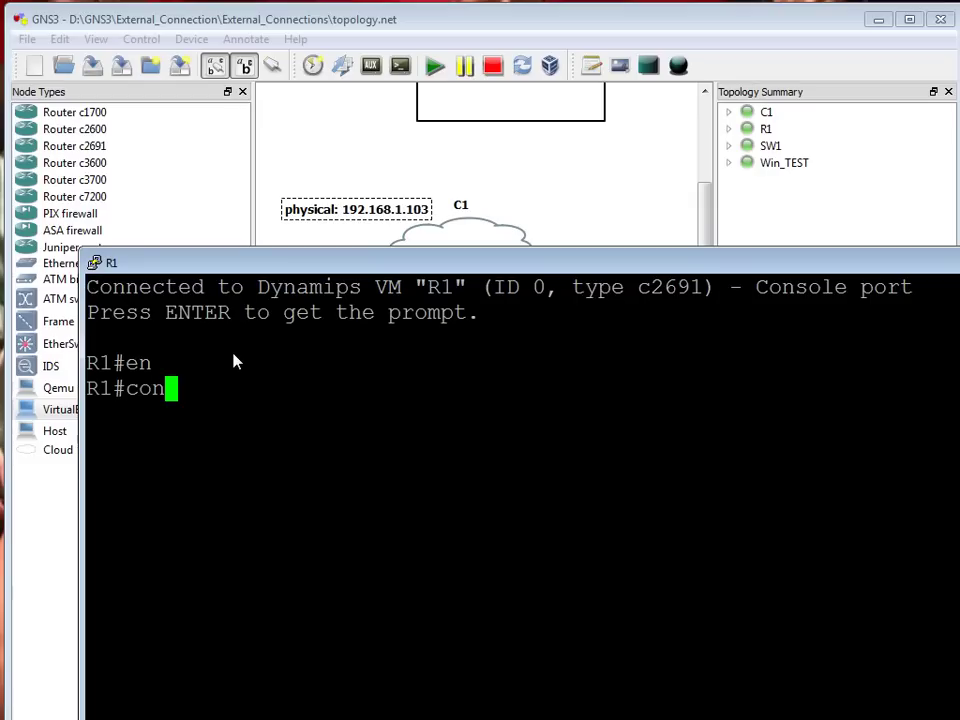
type("f t")
key("Return")
type("int fa/")
key("BackSpace")
type("0/0")
key("Return")
type("ip add ")
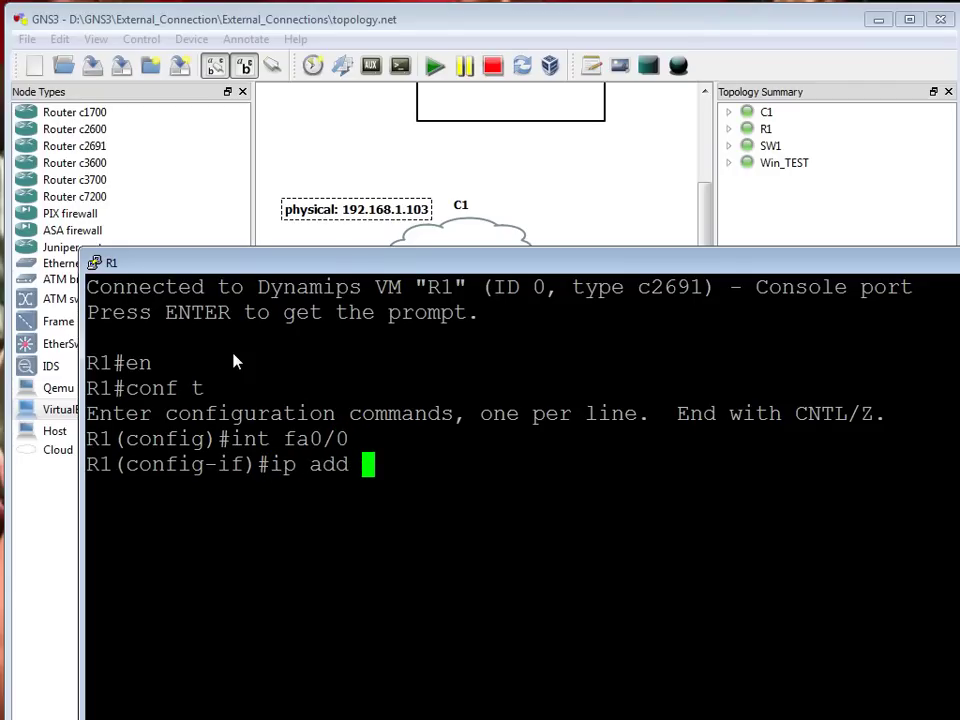
type("dh")
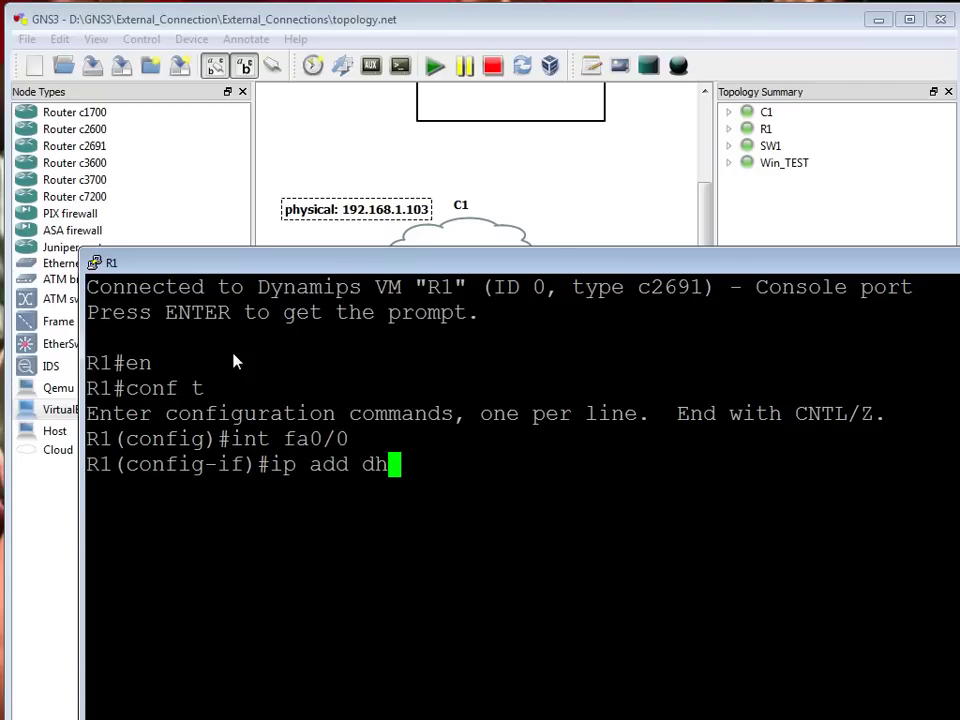
type("pc")
key("BackSpace")
key("BackSpace")
type("cp")
key("Return")
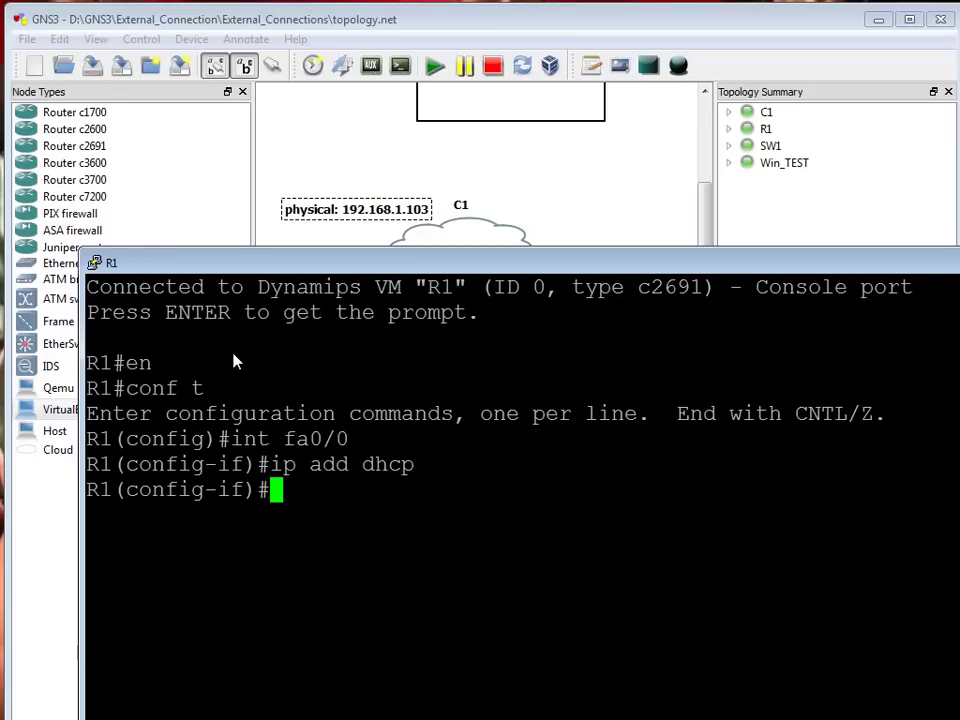
type("no shut")
key("Return")
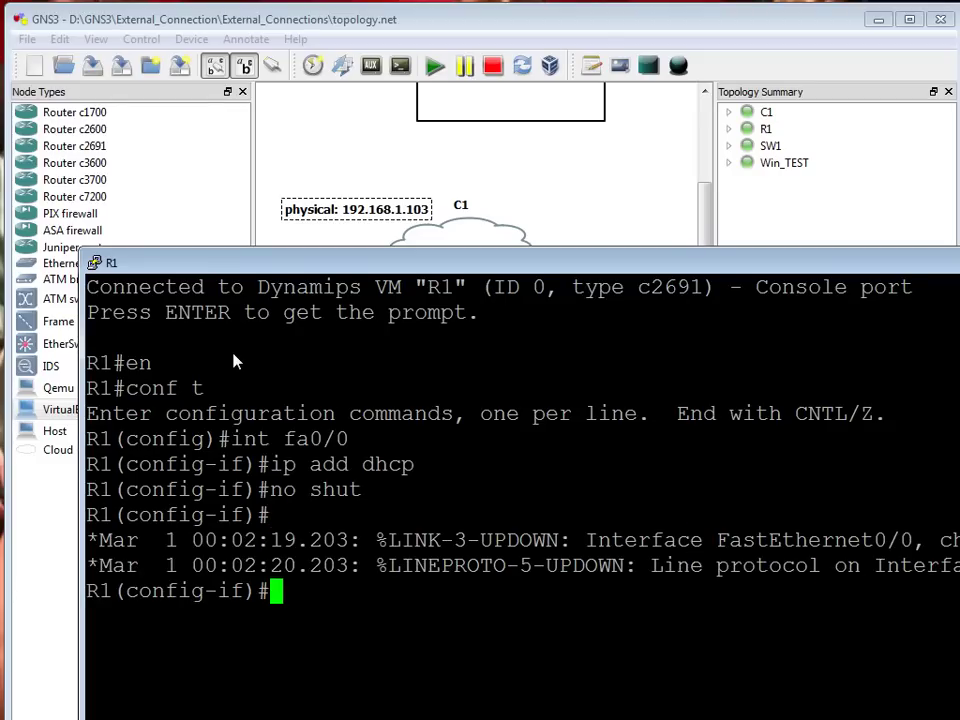
Exit configuration mode and check interfaces with sh ip int b
mouse_move(371, 263)
left_mouse_down()
mouse_move(58, 189)
mouse_move(322, 118)
left_mouse_up()
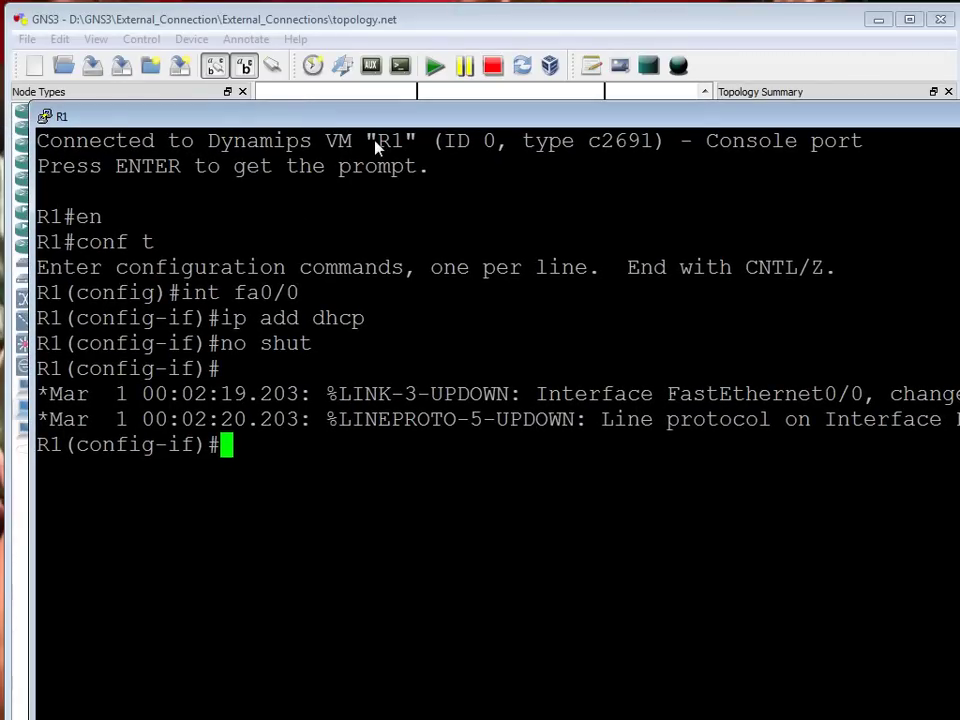
type("exit")
key("Return")
type("e")
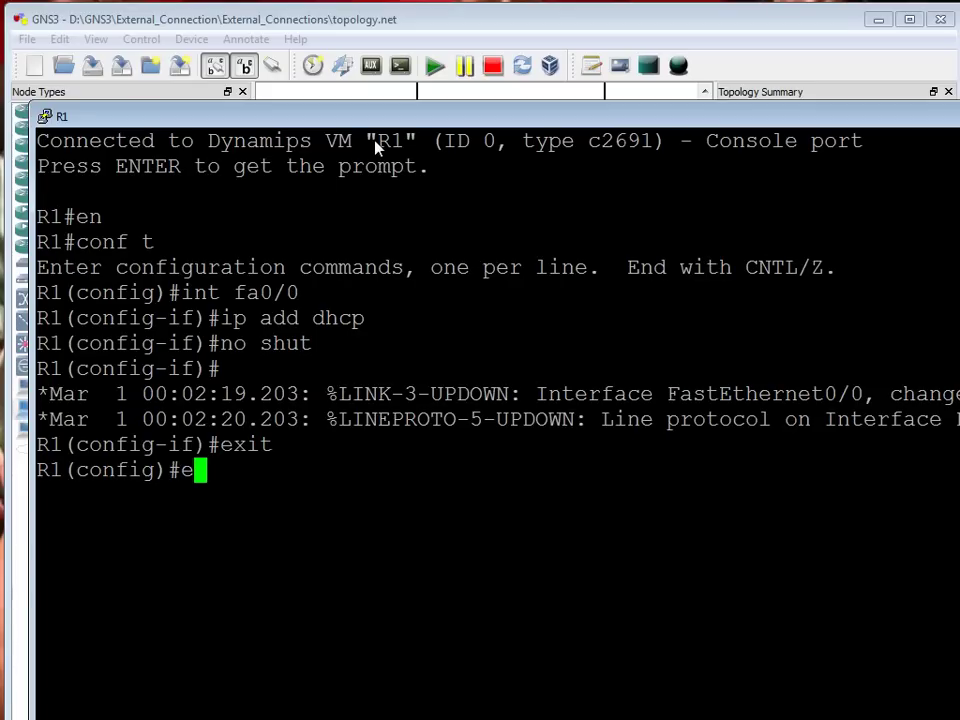
type("xit")
key("Return")
type("sh ip int ")
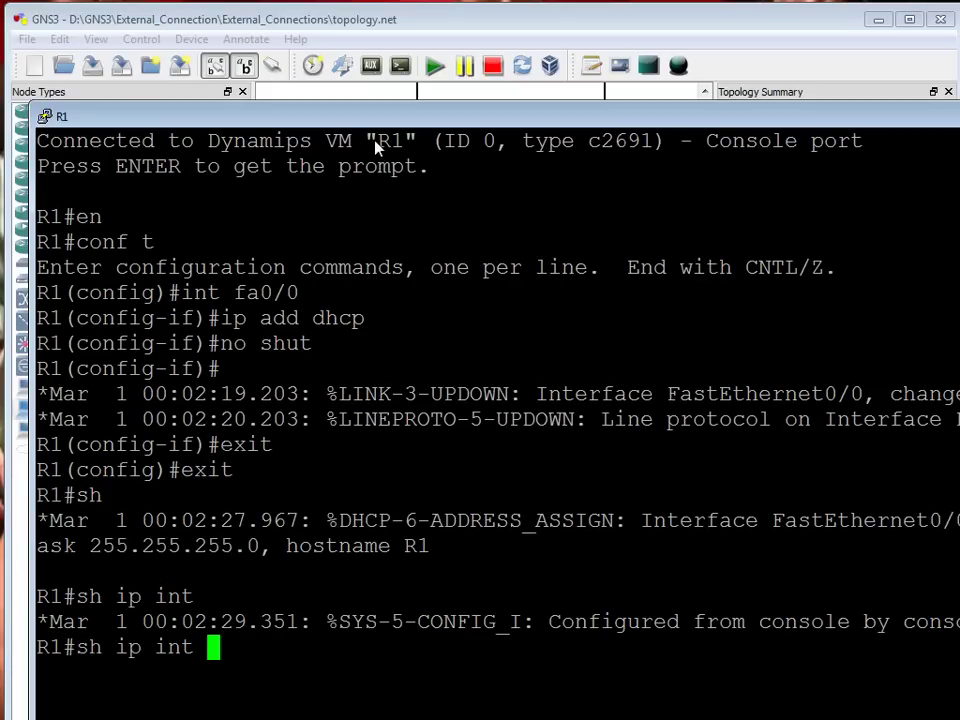
type("b")
key("Return")
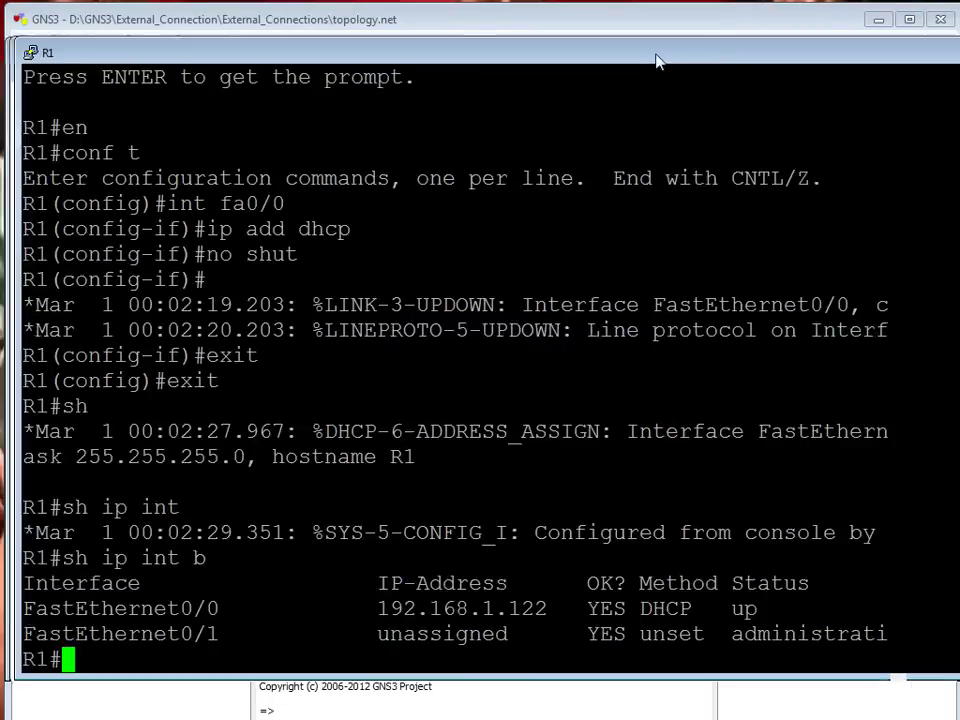
Ping the home router 192.168.1.1 twice from R1
type("ping 192.168.1.1")
key("Return")
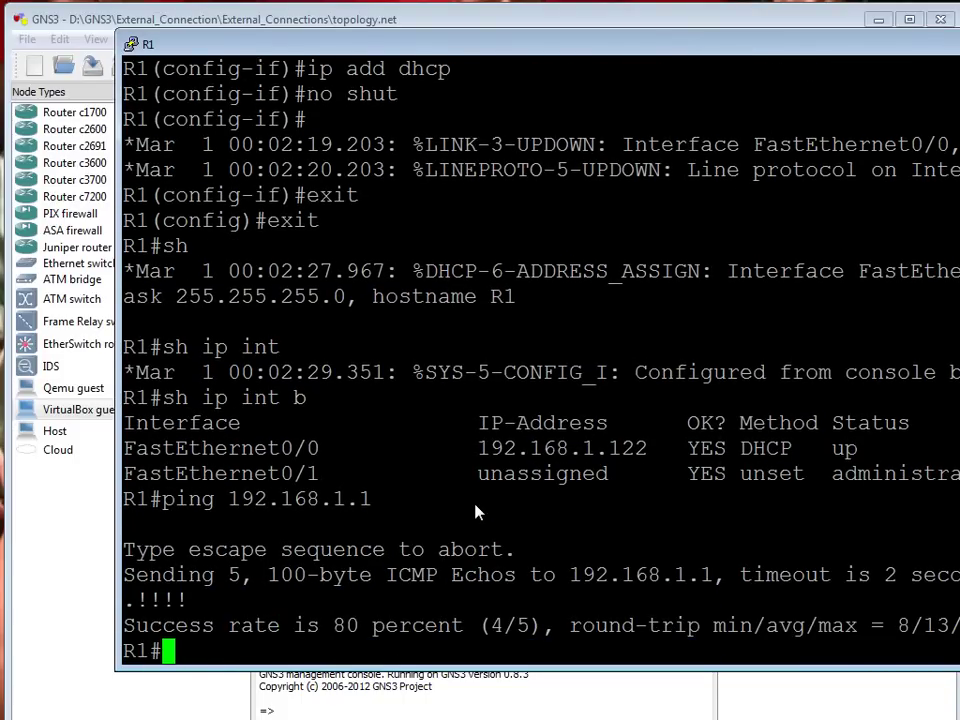
key("Up")
key("Return")
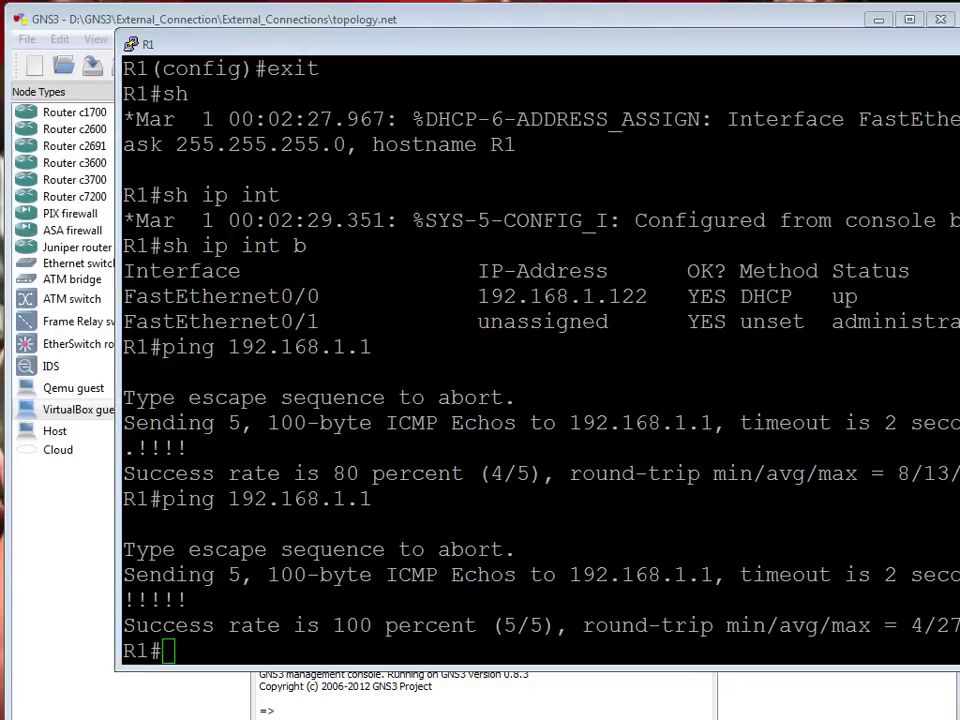
Set 192.168.1.1 as R1's DNS name server
left_click(308, 648)
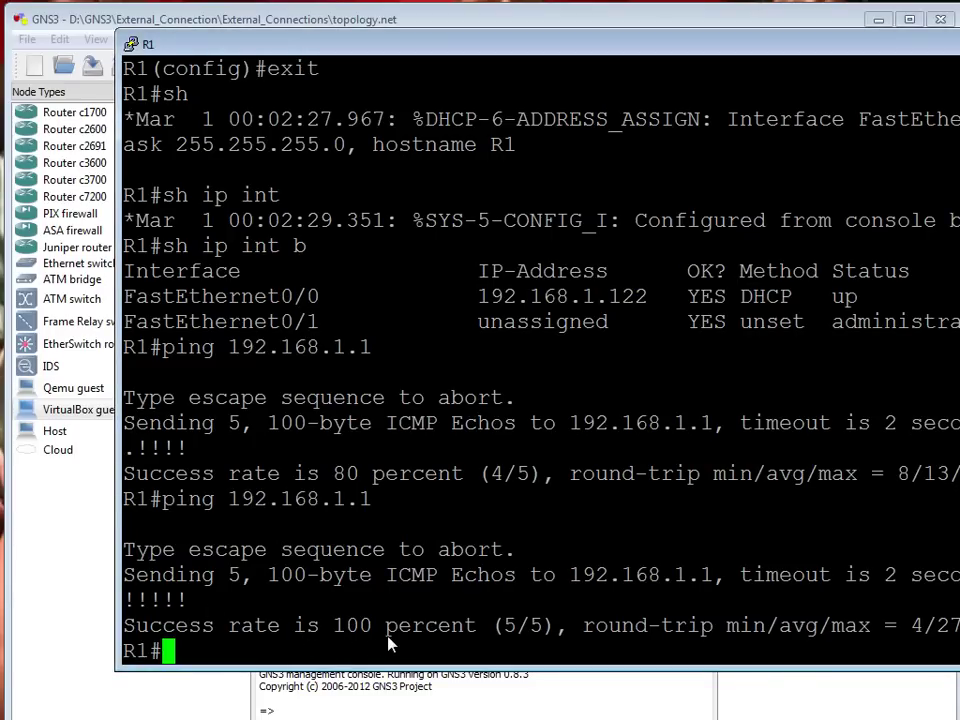
type("conf t")
key("Return")
type("d")
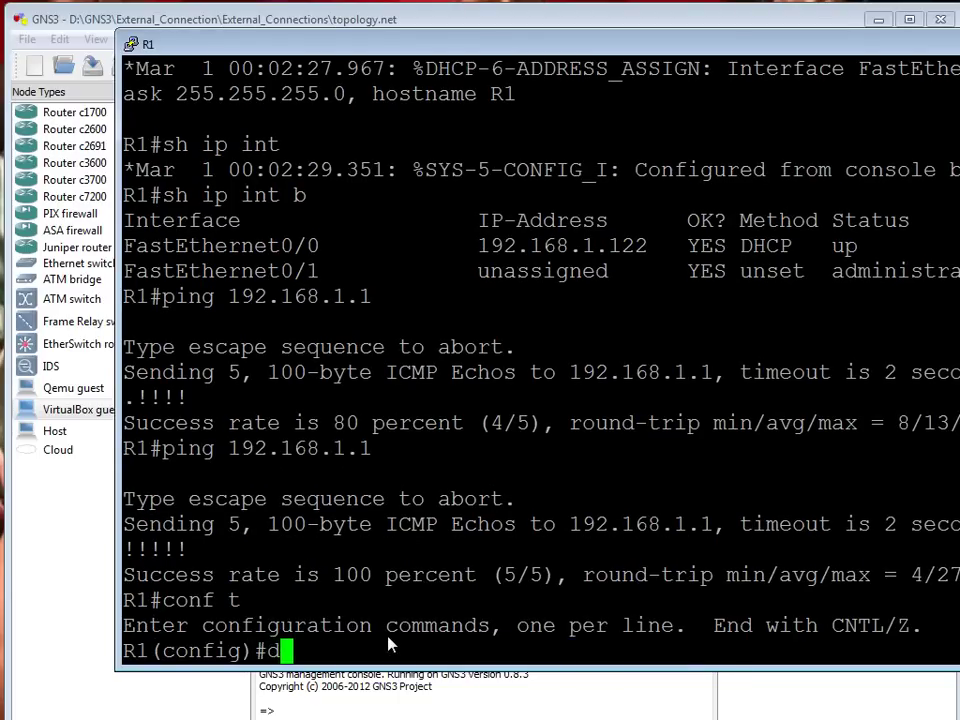
key("BackSpace")
type("ip anme")
key("BackSpace")
key("BackSpace")
key("BackSpace")
type("n")
key("BackSpace")
key("BackSpace")
type("name-ser")
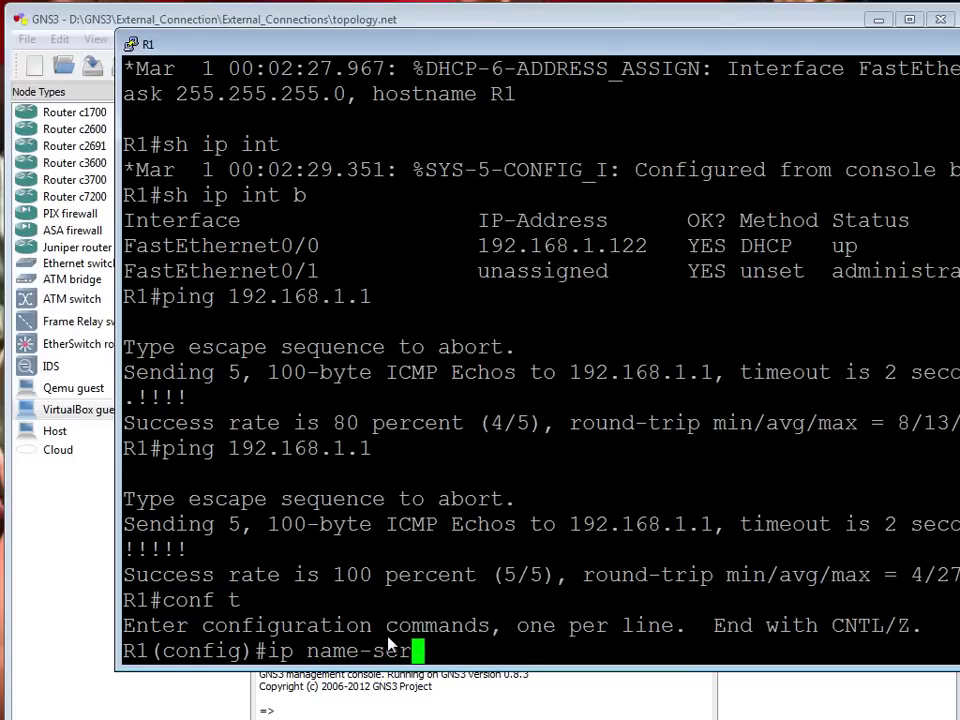
type("?")
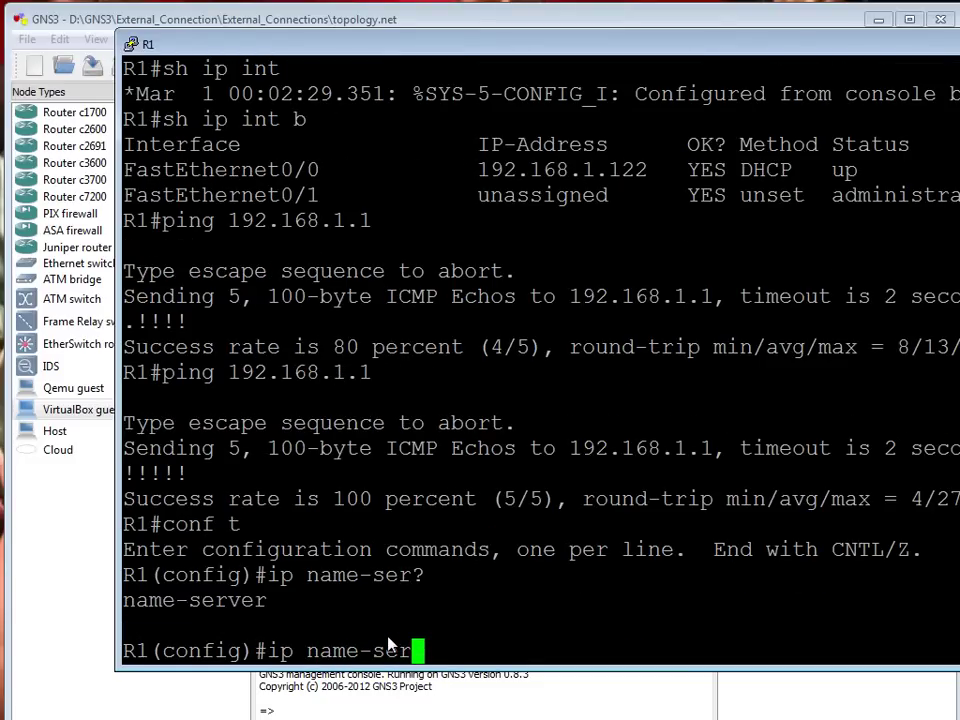
key("Tab")
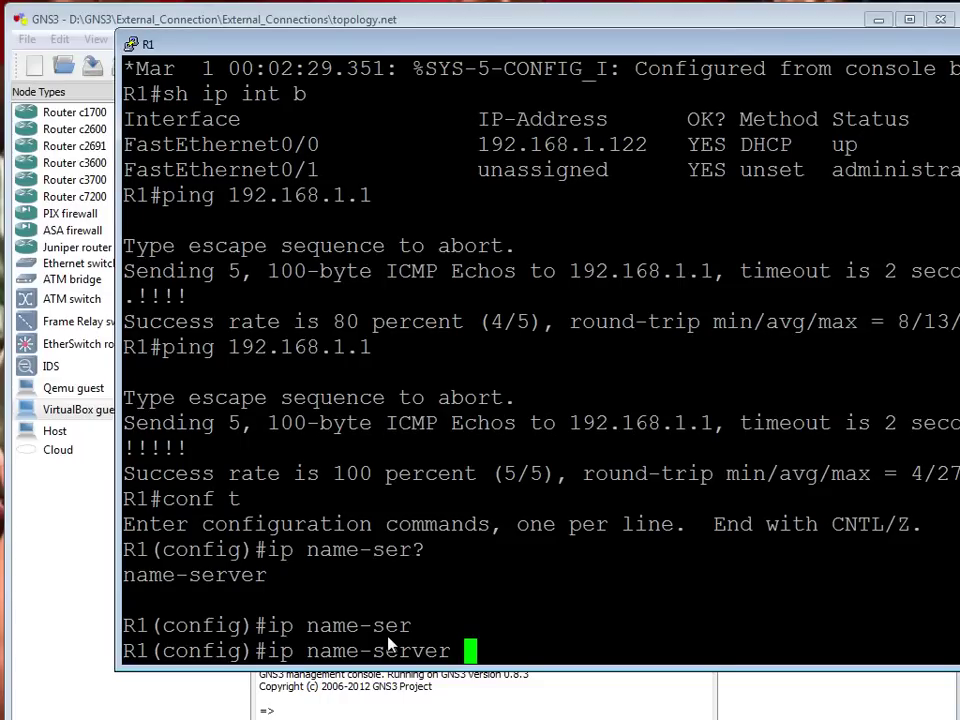
type("192.168.1.1")
key("Return")
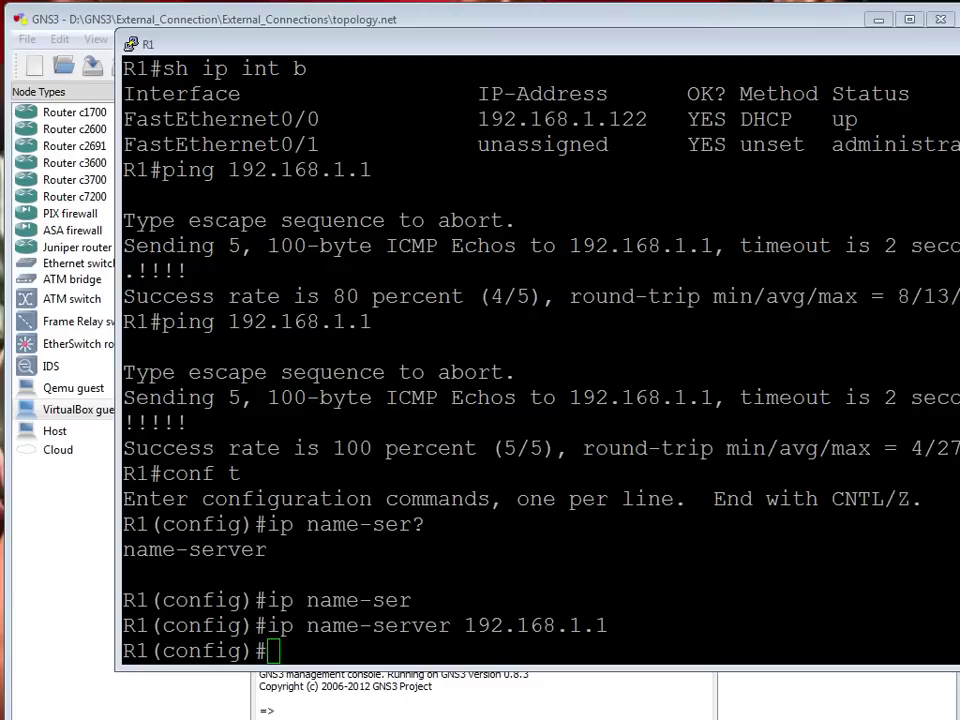
Enable ip domain-lookup, leave config mode and ping google.com
left_click(543, 612)
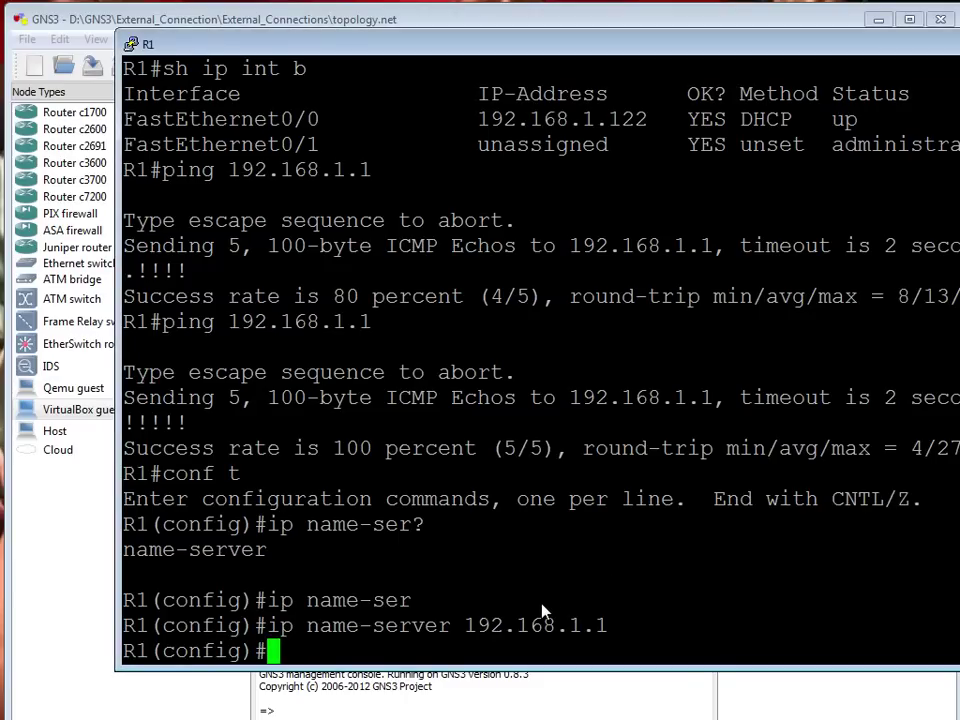
type("ip domain")
key("Tab")
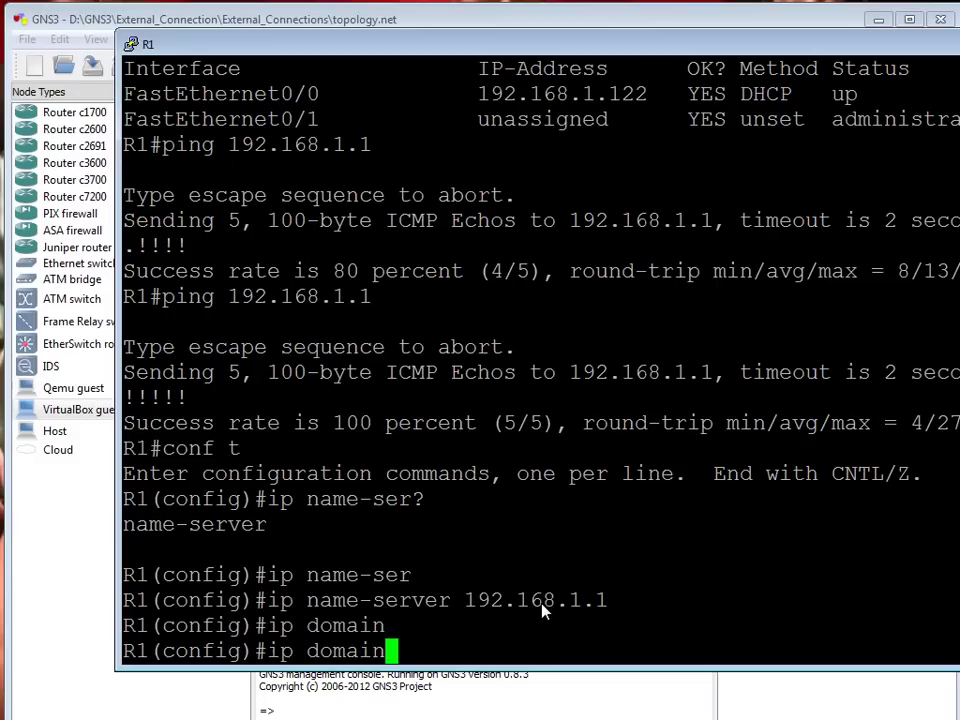
type("?")
type("-loo")
key("Tab")
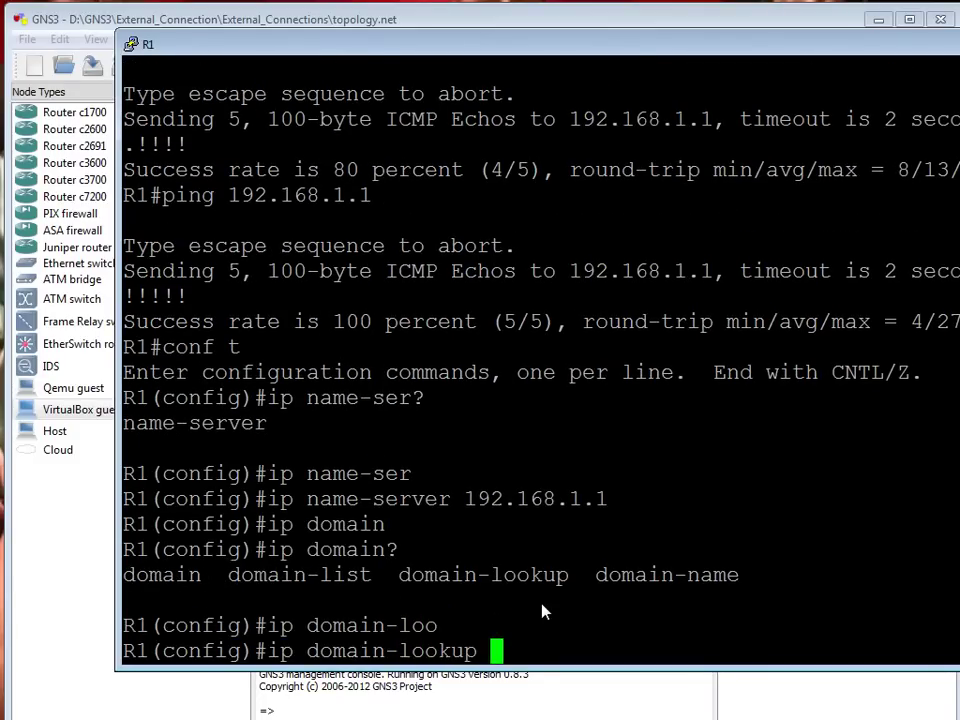
key("Return")
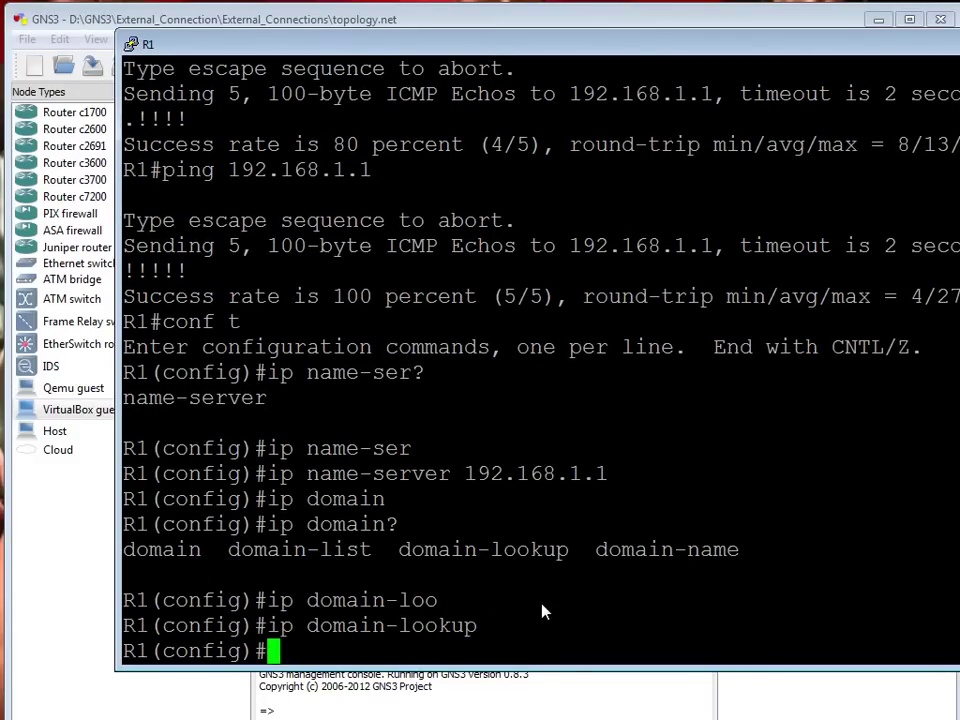
type("exit")
key("Return")
type("pin")
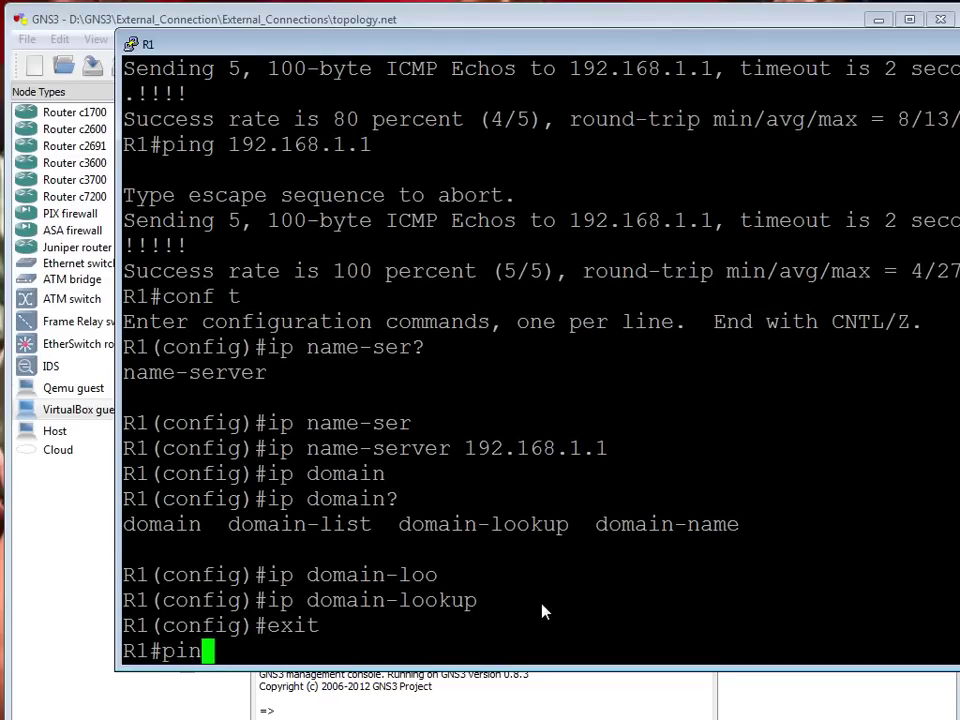
type("g google.com")
key("Return")
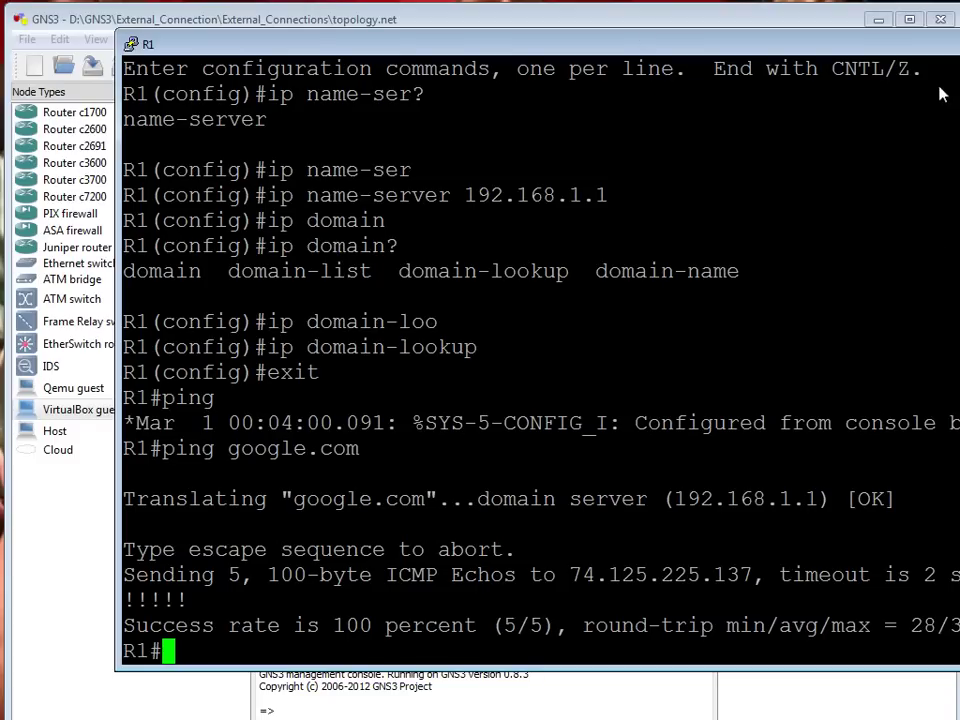
Minimize R1's console and scroll the canvas to inspect C1, R1, SW1 and Win_TEST
left_click_drag(958, 50, 353, 58)
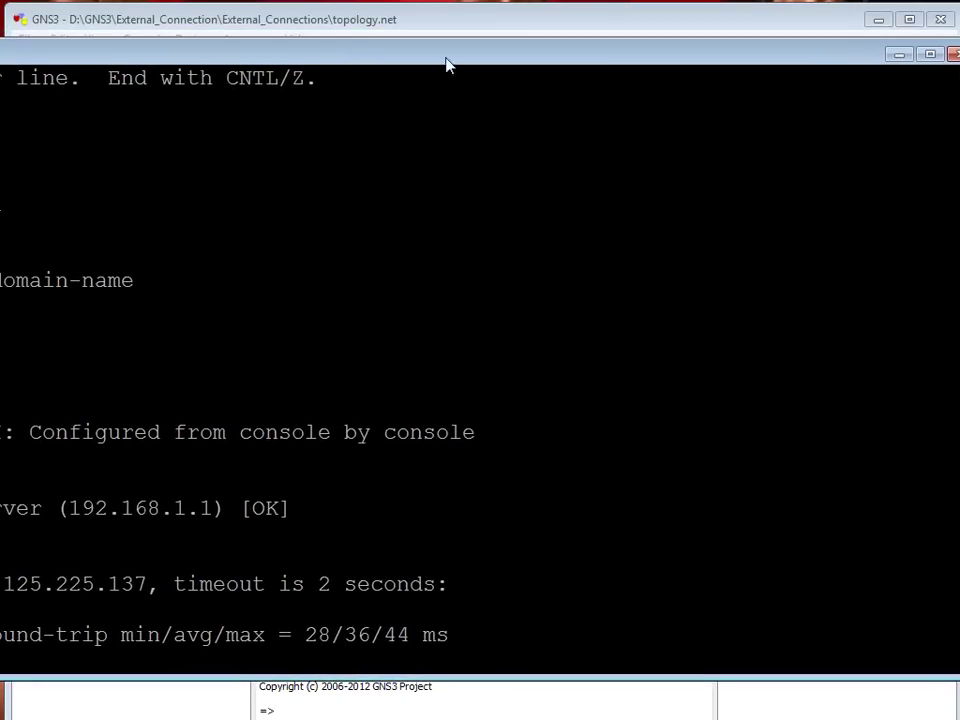
left_click(898, 55)
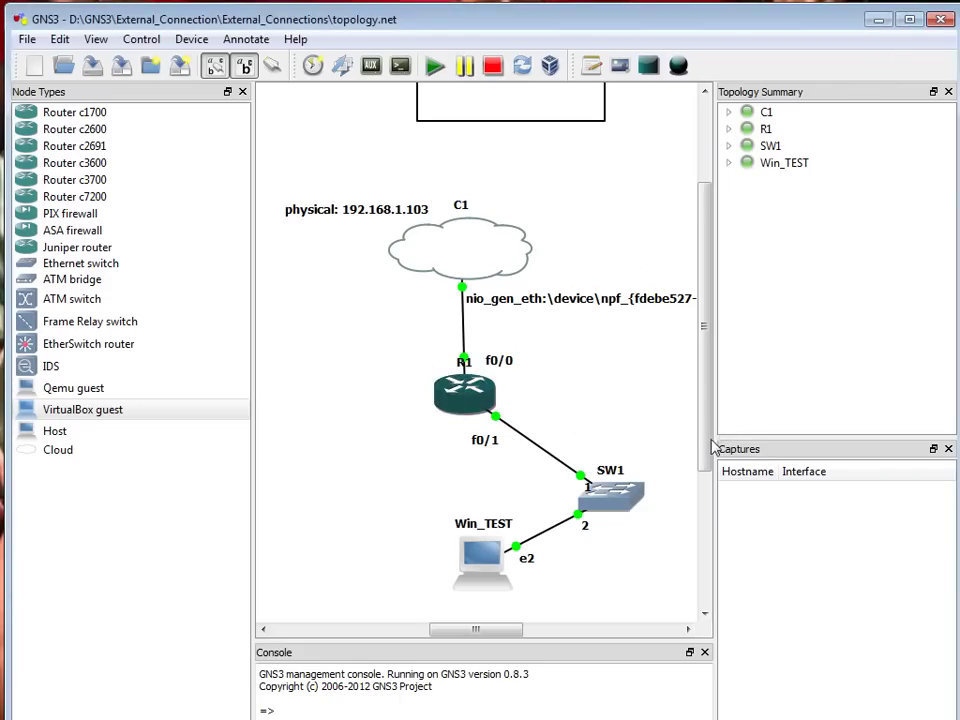
left_click_drag(706, 446, 706, 390)
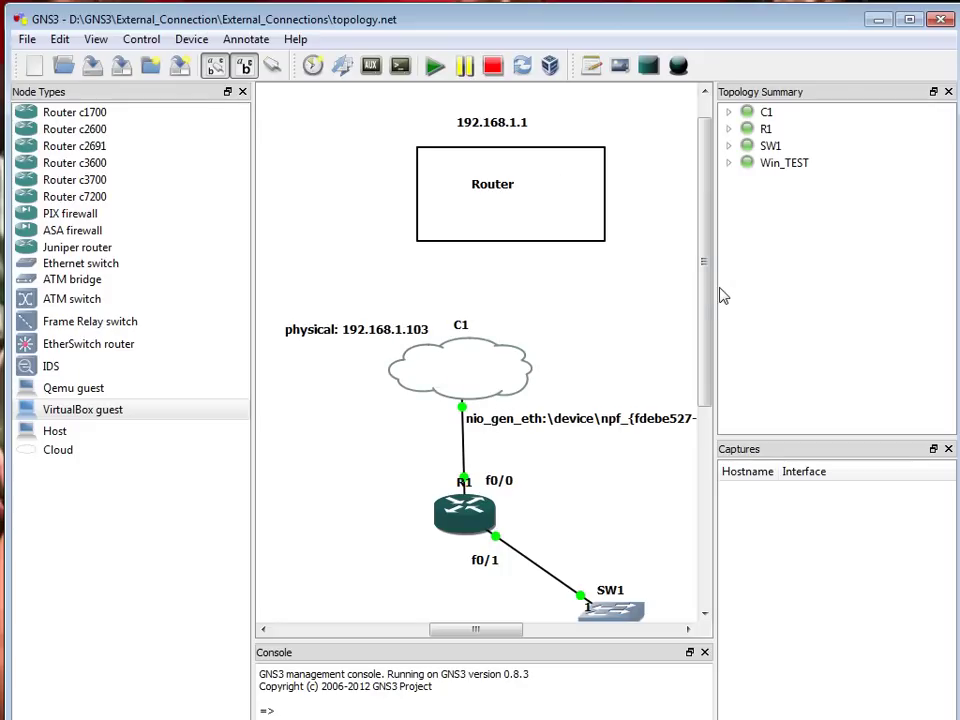
left_click_drag(706, 268, 706, 249)
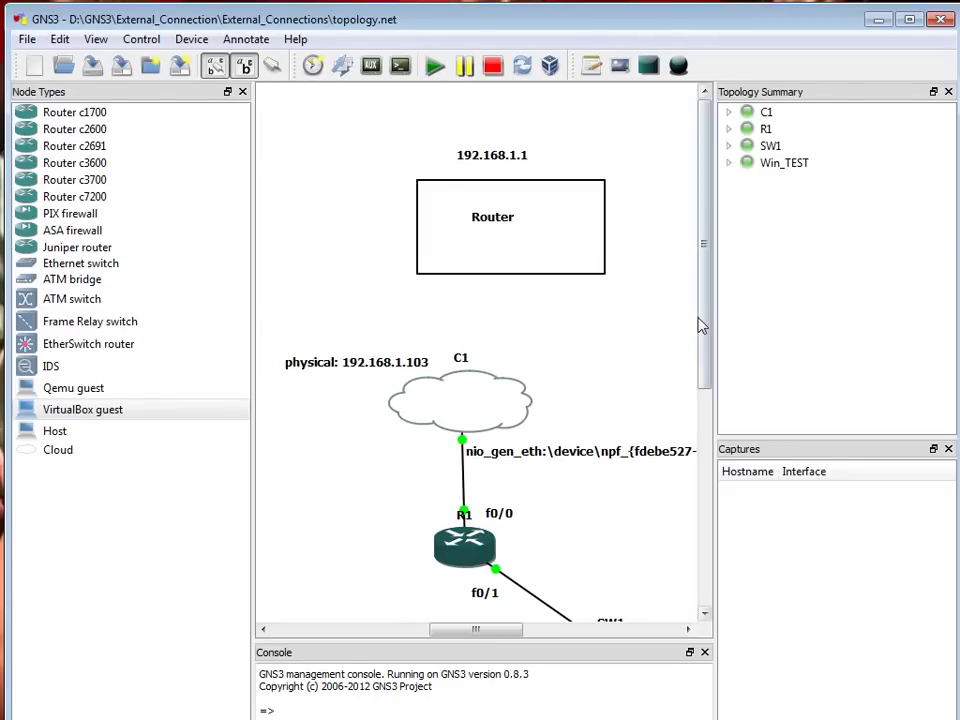
left_click_drag(705, 302, 697, 418)
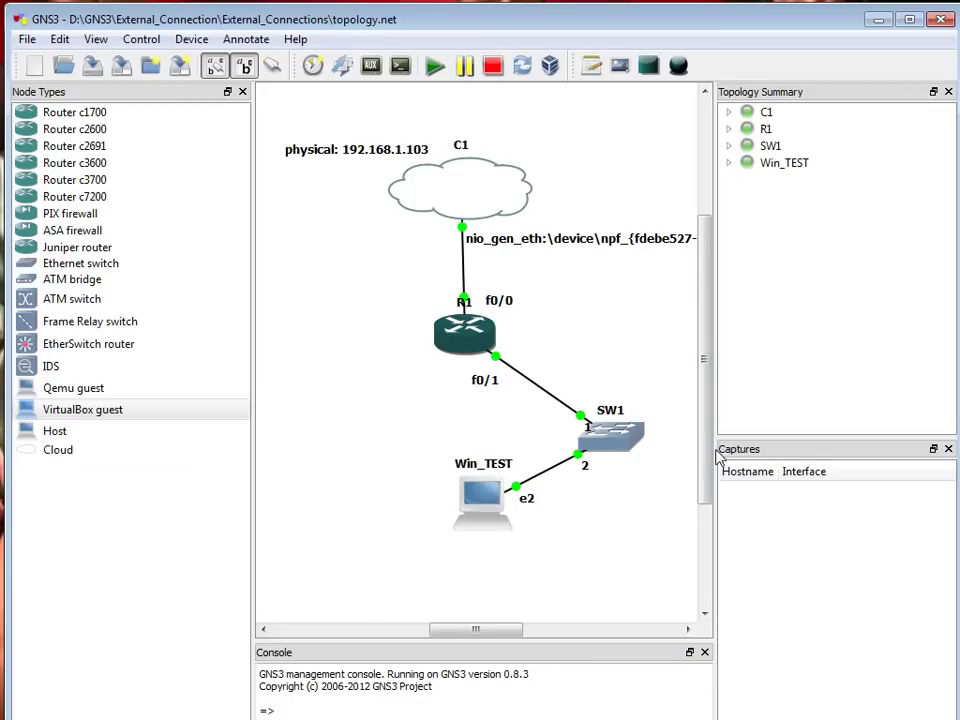
mouse_move(708, 460)
left_mouse_down()
mouse_move(718, 302)
mouse_move(703, 489)
mouse_move(709, 448)
left_mouse_up()
scroll(474, 535, "up", 2)
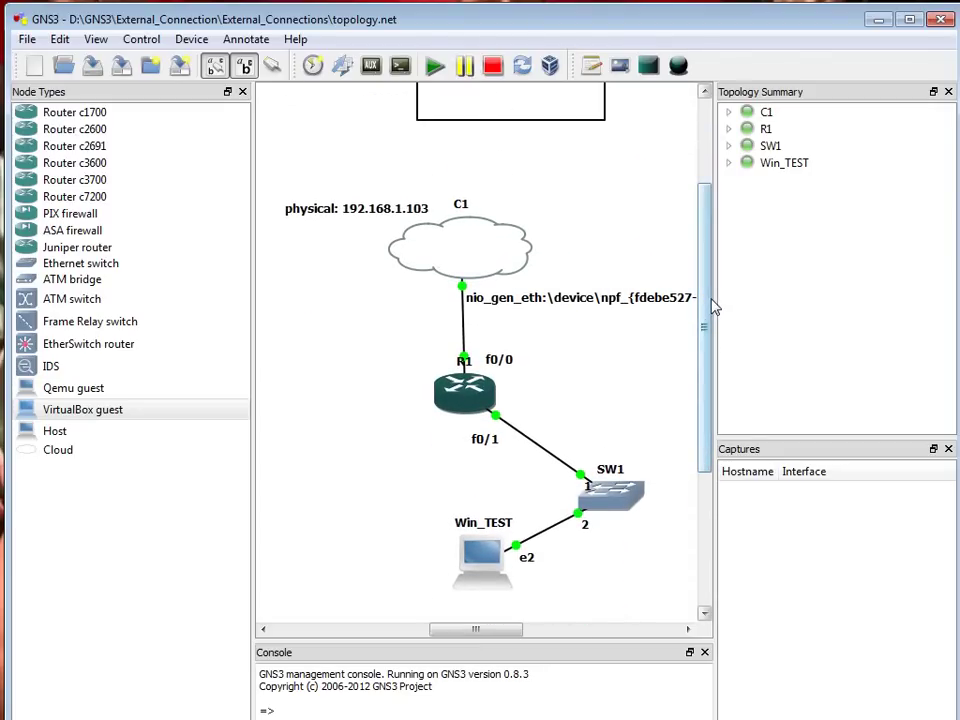
left_click_drag(714, 304, 712, 352)
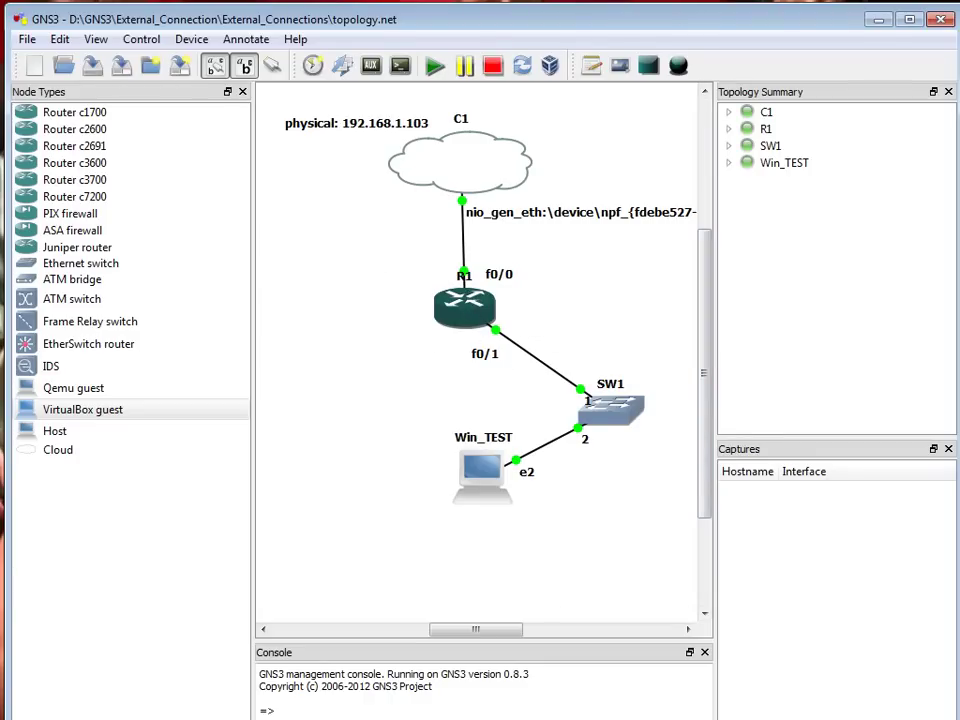
Assign 172.17.0.1 255.255.255.0 to R1's FastEthernet0/1 and bring it up
key("alt+Tab")
mouse_move(174, 62)
left_mouse_down()
mouse_move(787, 103)
mouse_move(779, 76)
left_mouse_up()
type("conf")
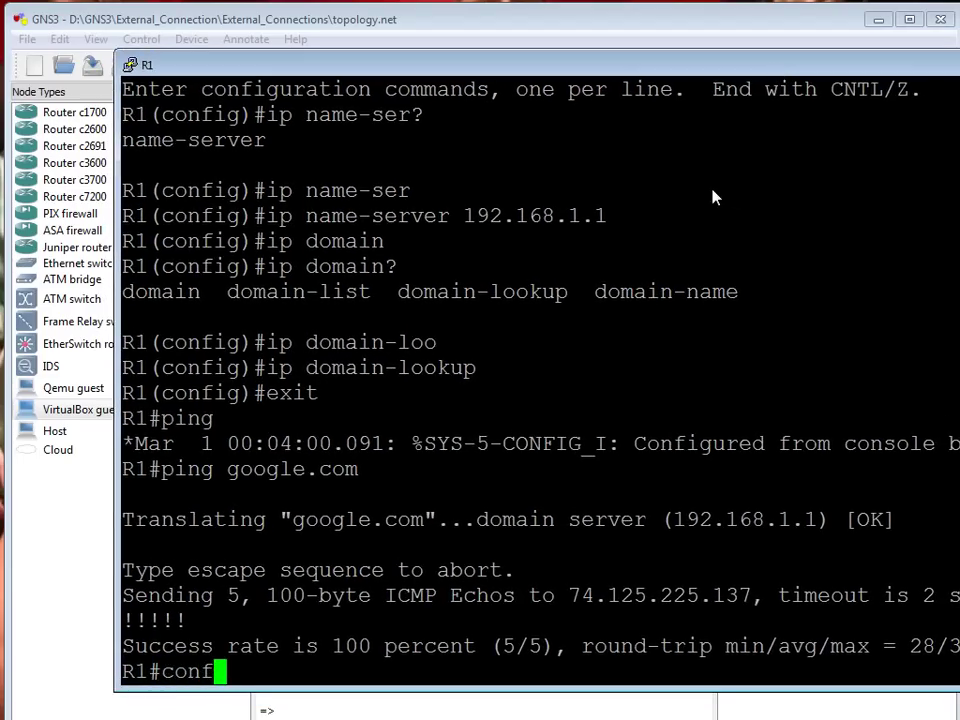
type(" t")
key("Return")
type("int fa/0")
key("BackSpace")
key("BackSpace")
type("0/1")
key("Return")
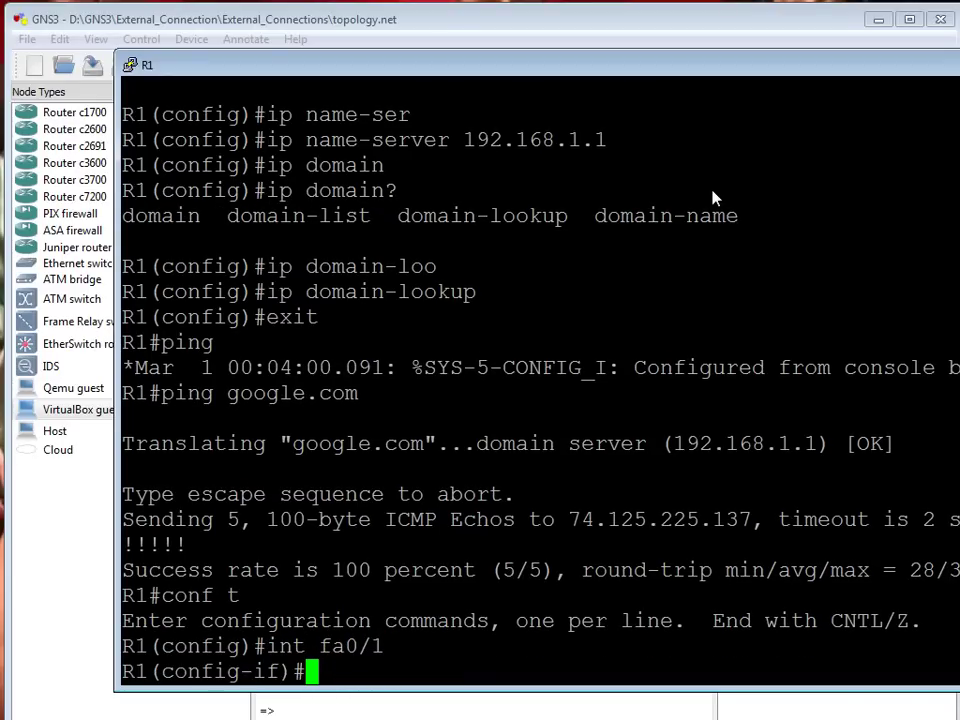
type("ip add 172.17.0.1")
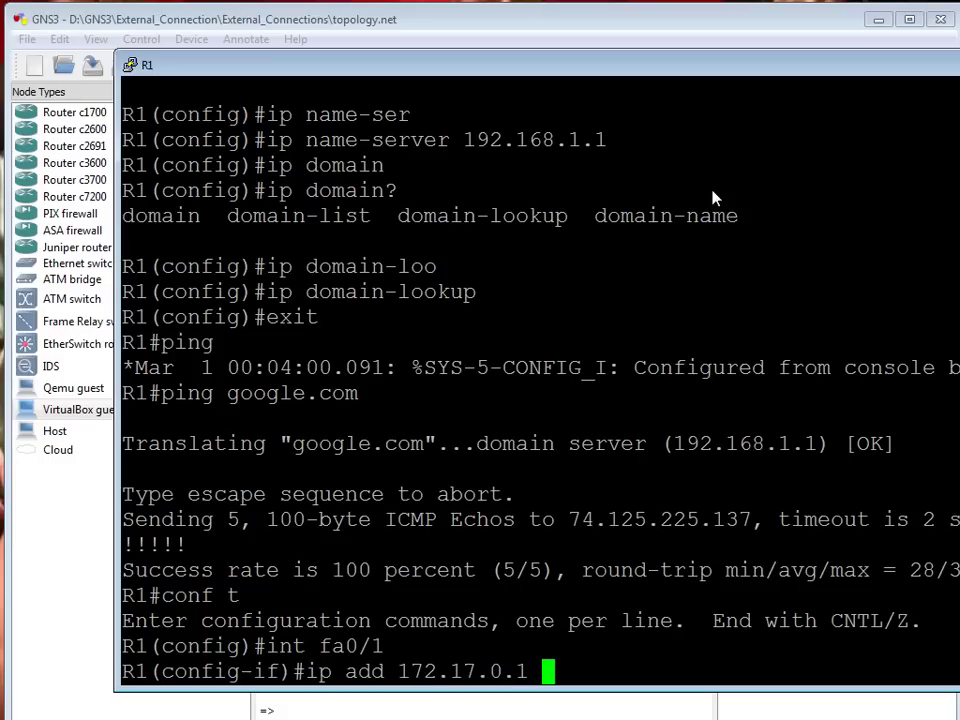
type(" 255.255.255.0")
key("Return")
type("no shut")
key("Return")
Exit configuration, verify both interfaces with sh ip int b, and move the console aside
type("e")
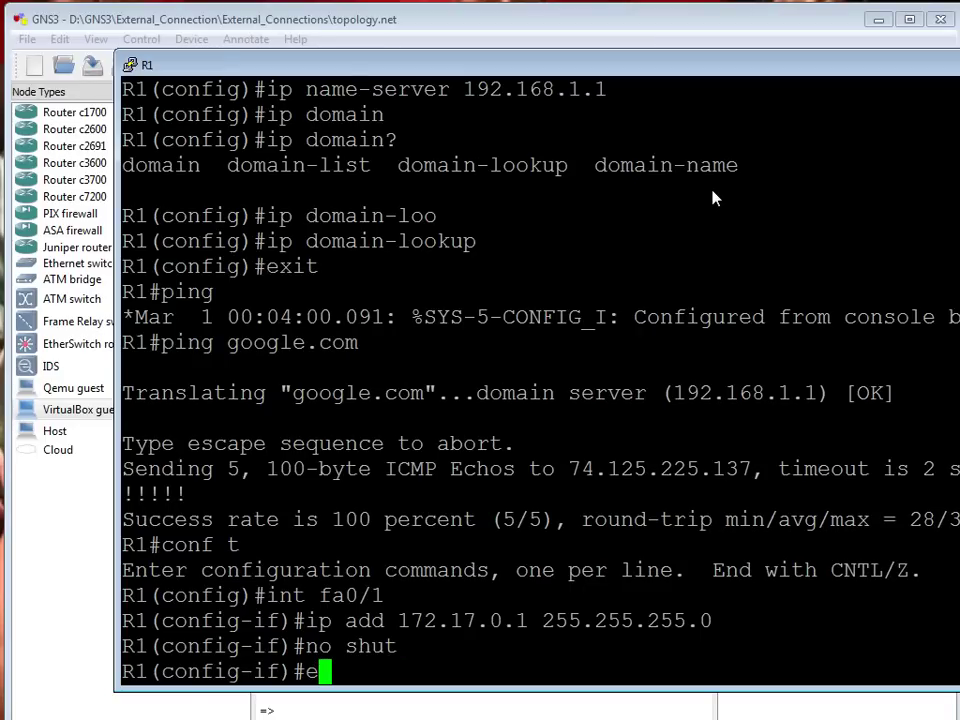
type("xit")
key("Return")
key("Return")
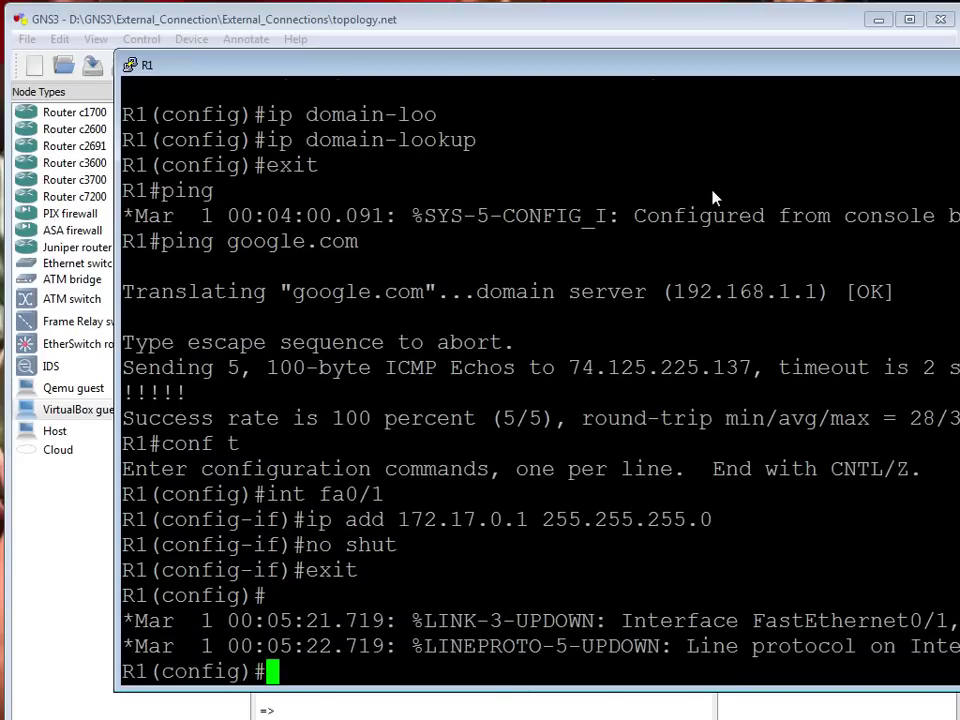
key("Return")
type("exit")
key("Return")
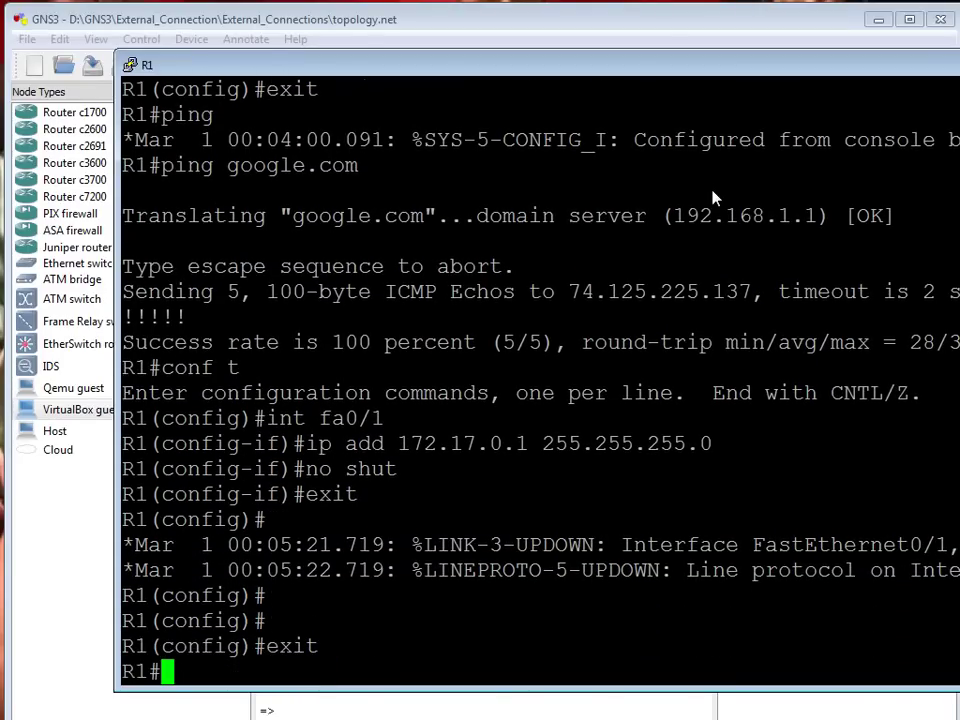
type("sh ip int b")
key("Return")
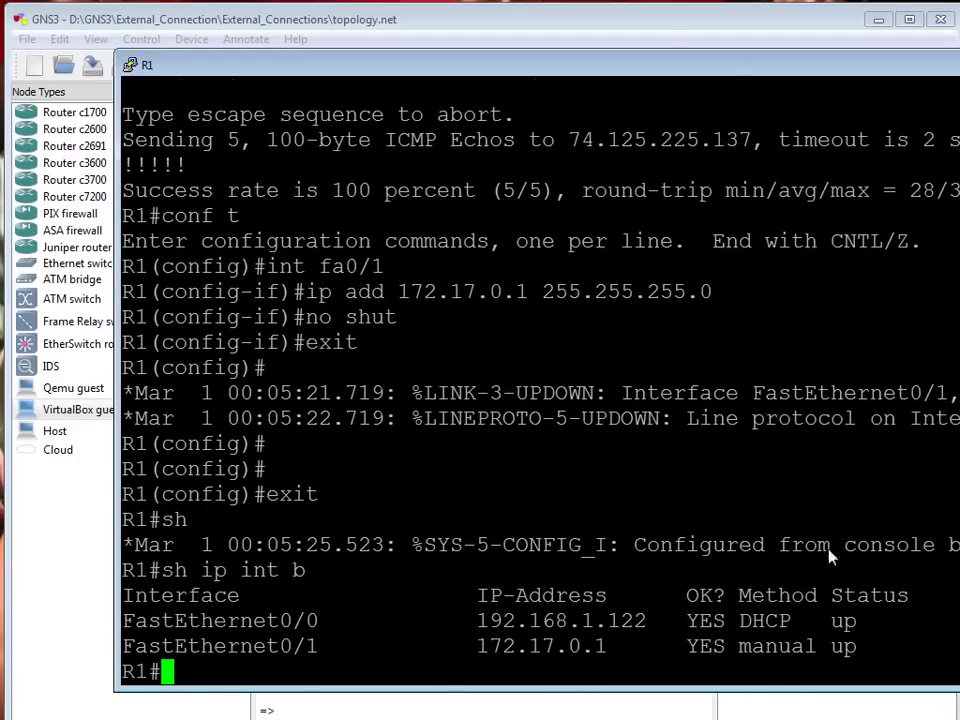
left_click_drag(690, 64, 630, 61)
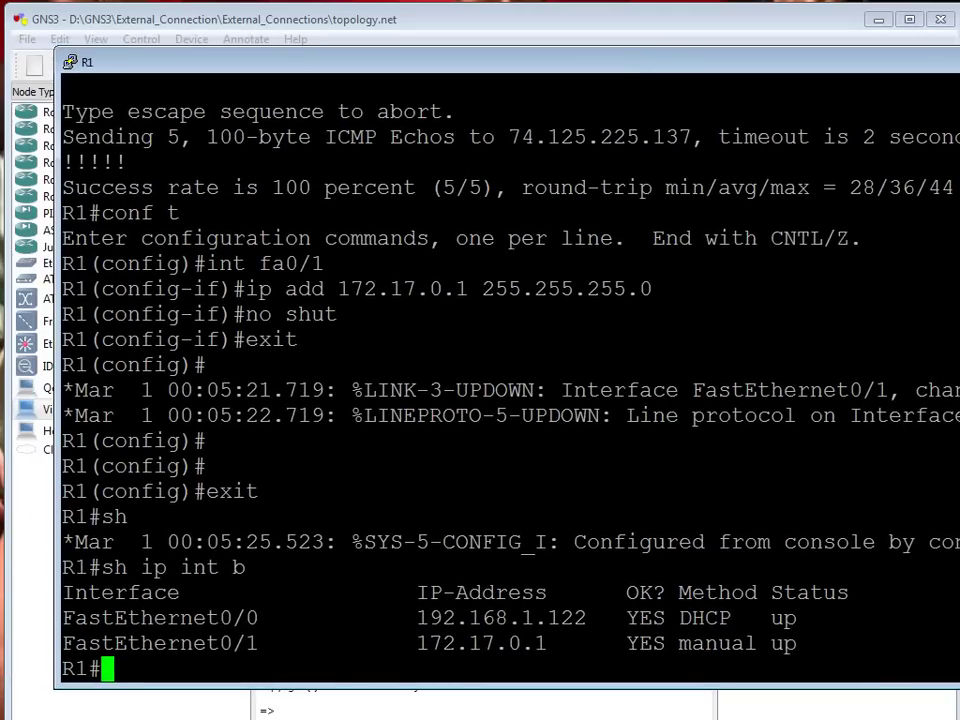
left_click_drag(608, 80, 560, 715)
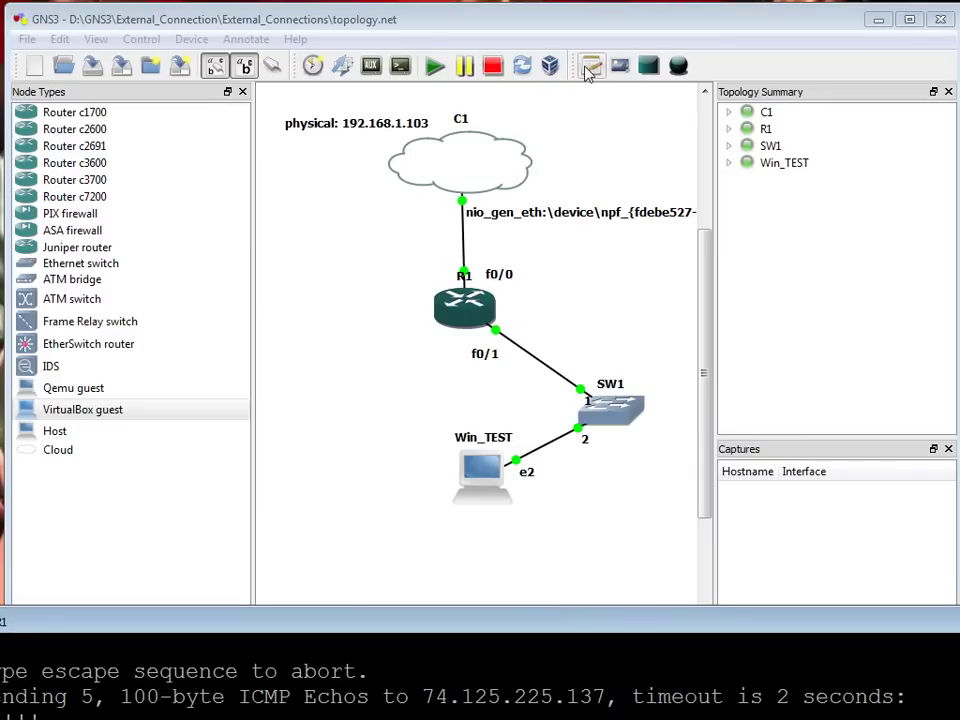
Add a 172.17.0.1 note beside R1's f0/1 link, then bring R1's console back
left_click(610, 150)
left_click(540, 320)
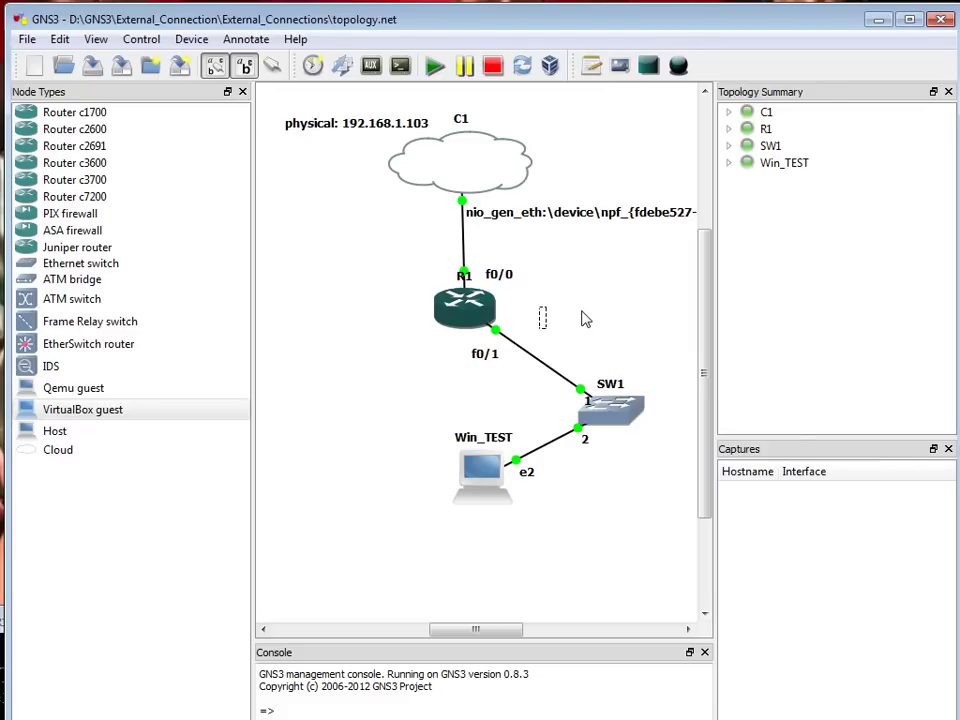
type("172.17")
type(".0.1")
left_click(565, 301)
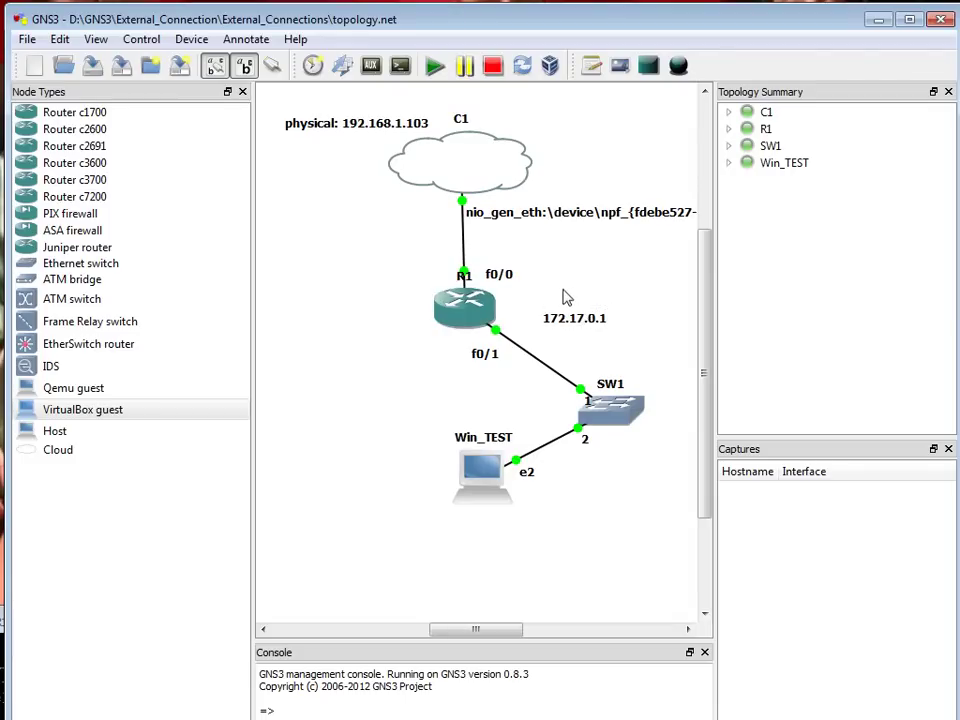
left_click_drag(596, 317, 575, 324)
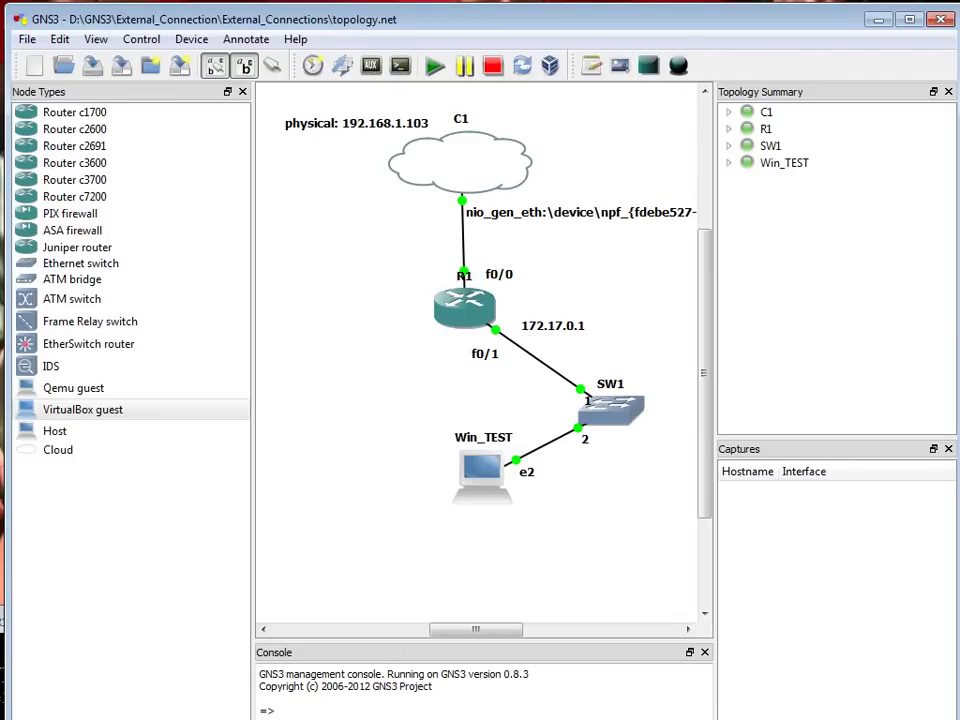
left_click_drag(189, 579, 285, 81)
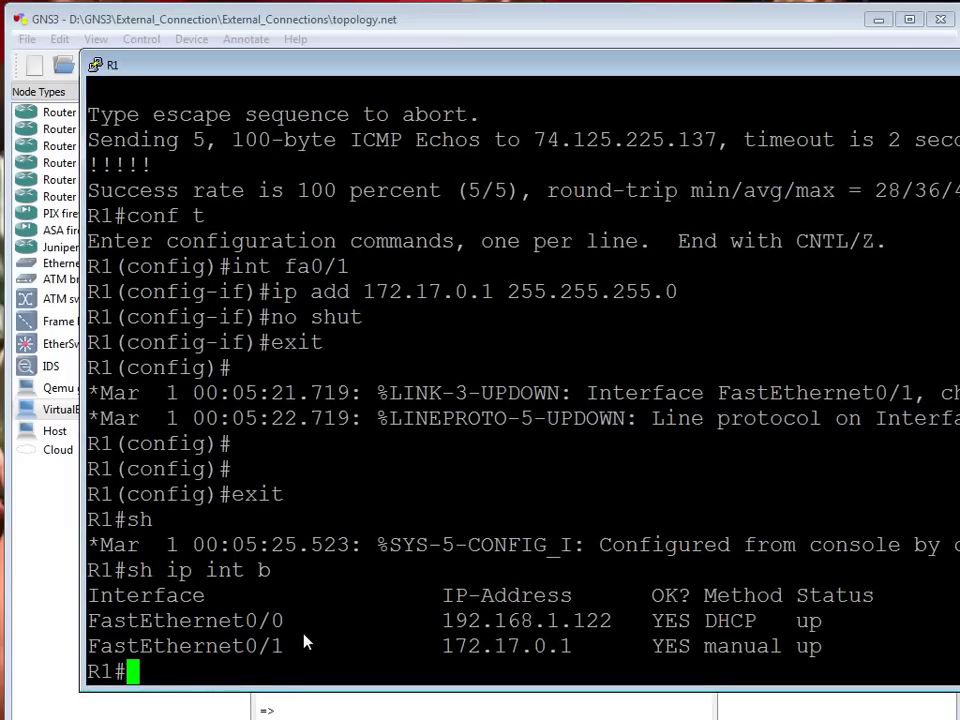
From global config, set R1's FastEthernet0/0 as the NAT outside interface
type("conf t")
key("Return")
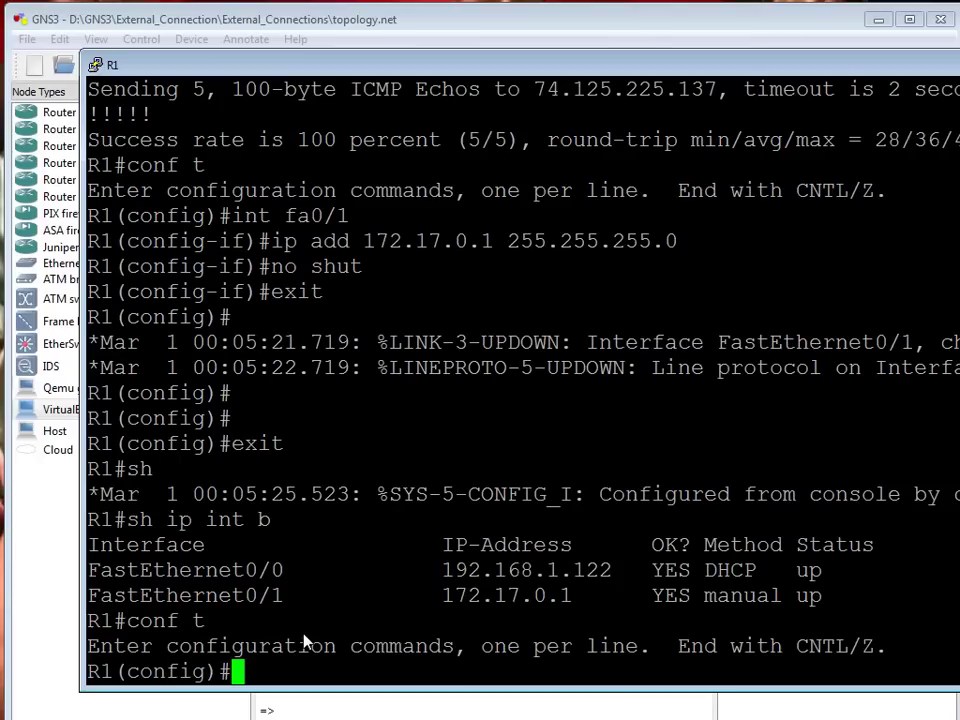
type("int f")
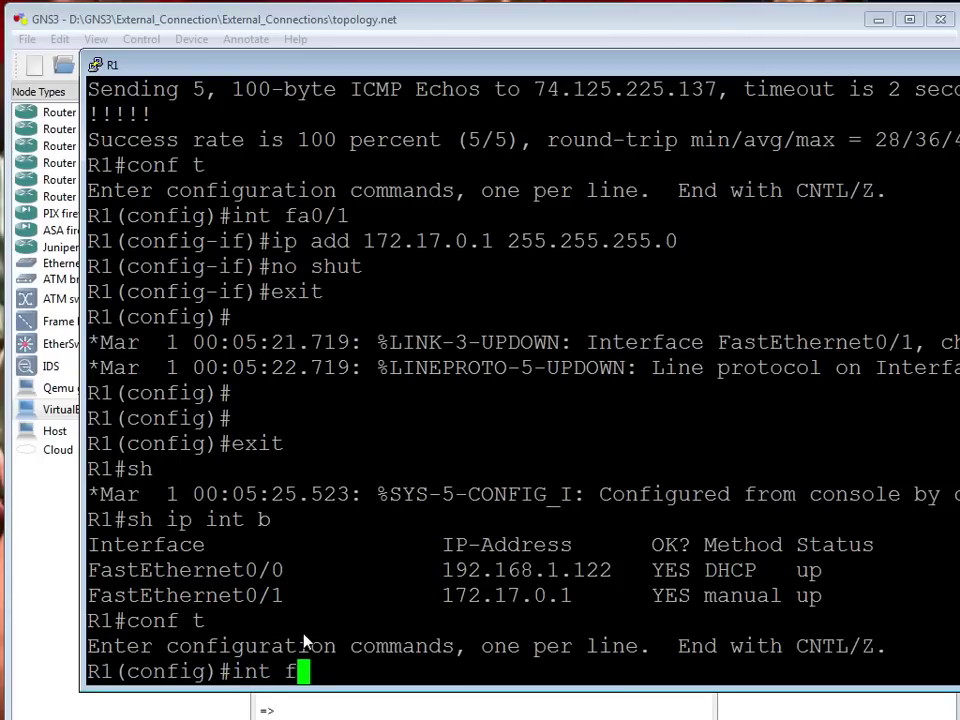
type("a0/0")
key("Return")
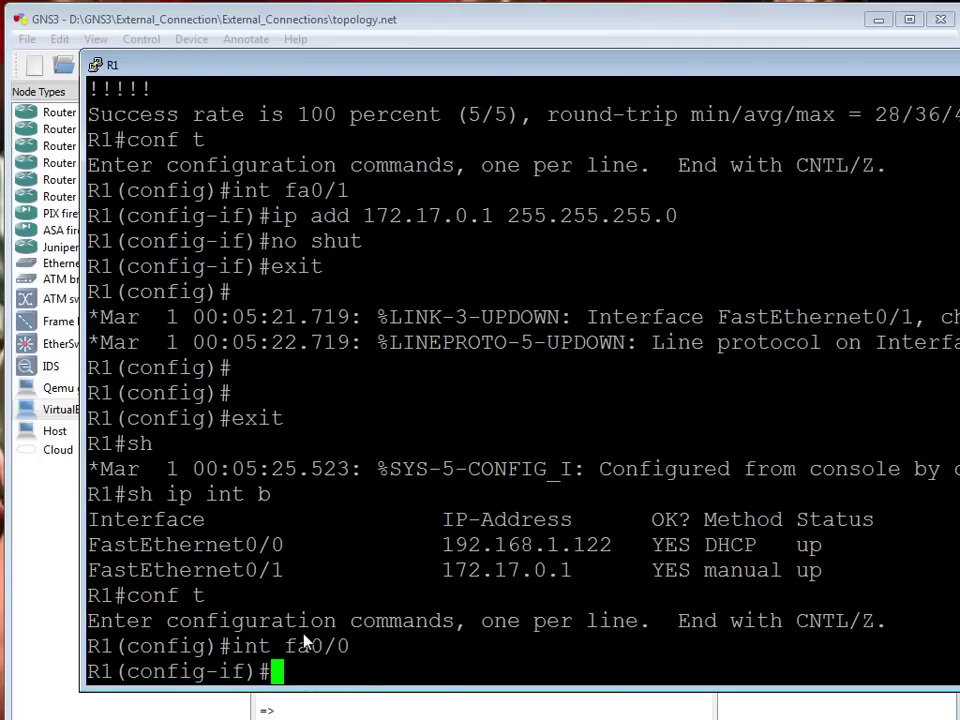
type("ip nat")
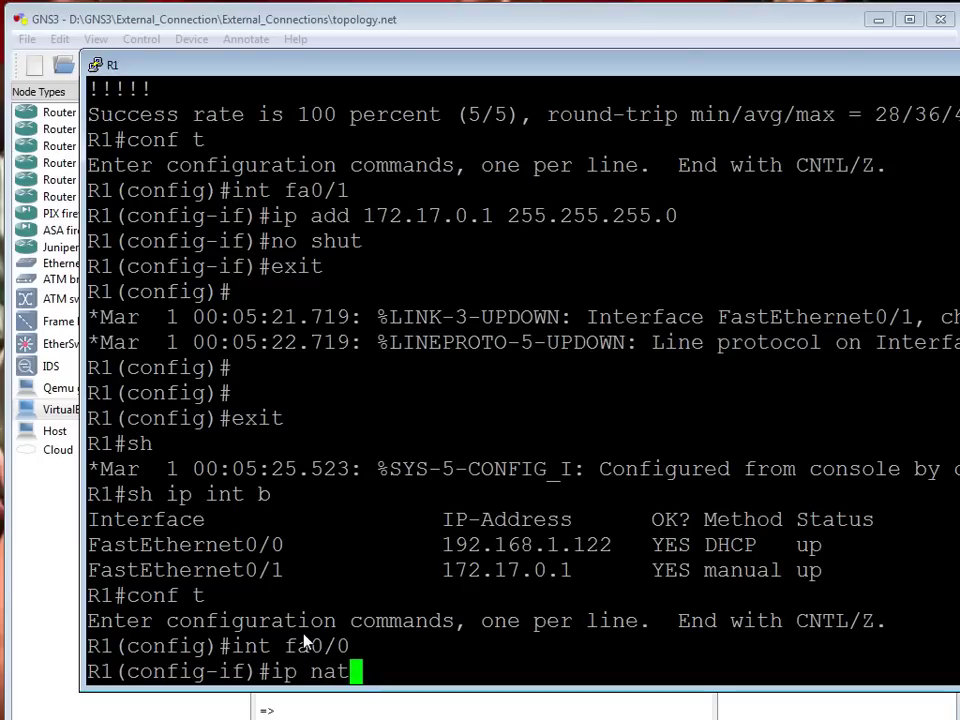
type(" outside")
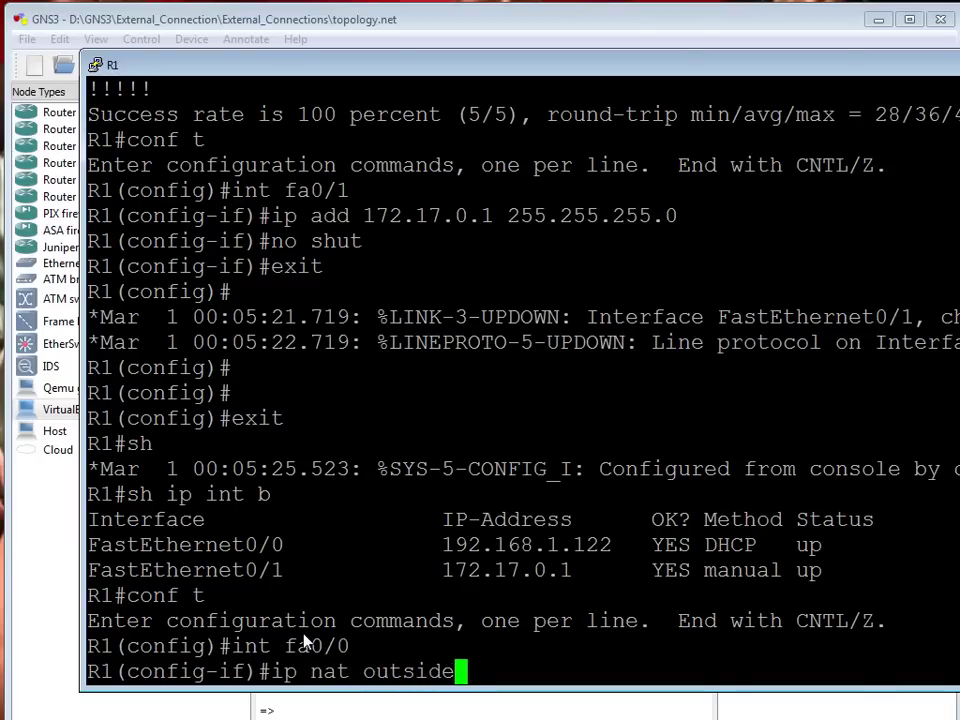
key("Return")
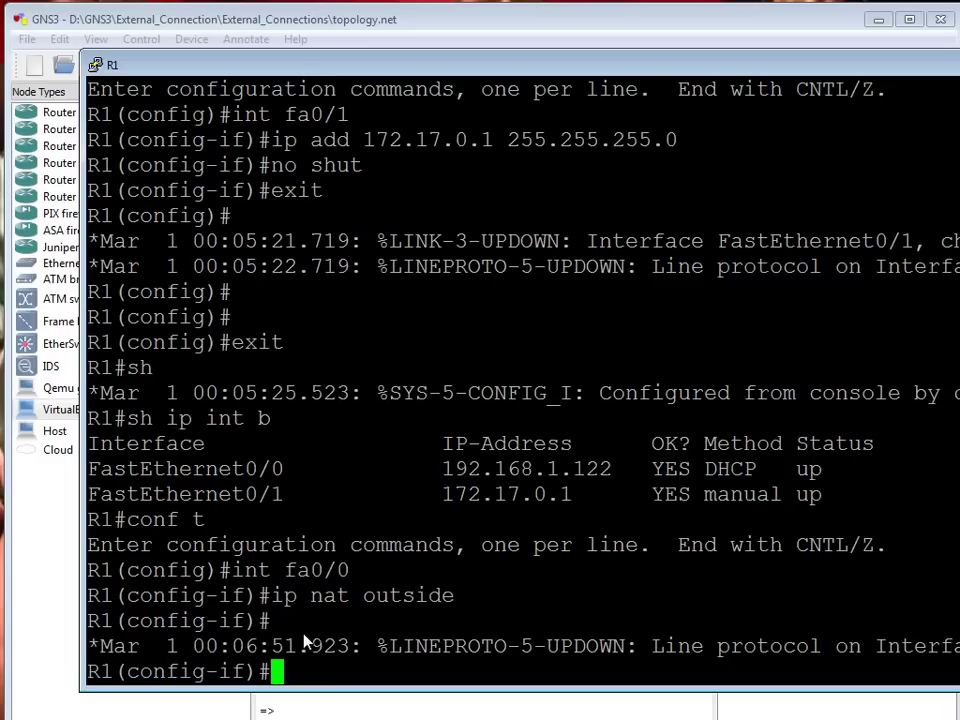
type("exit")
key("Return")
Set R1's FastEthernet0/1 as the NAT inside interface
type("int fa0/1")
key("Return")
type("ip nat inside")
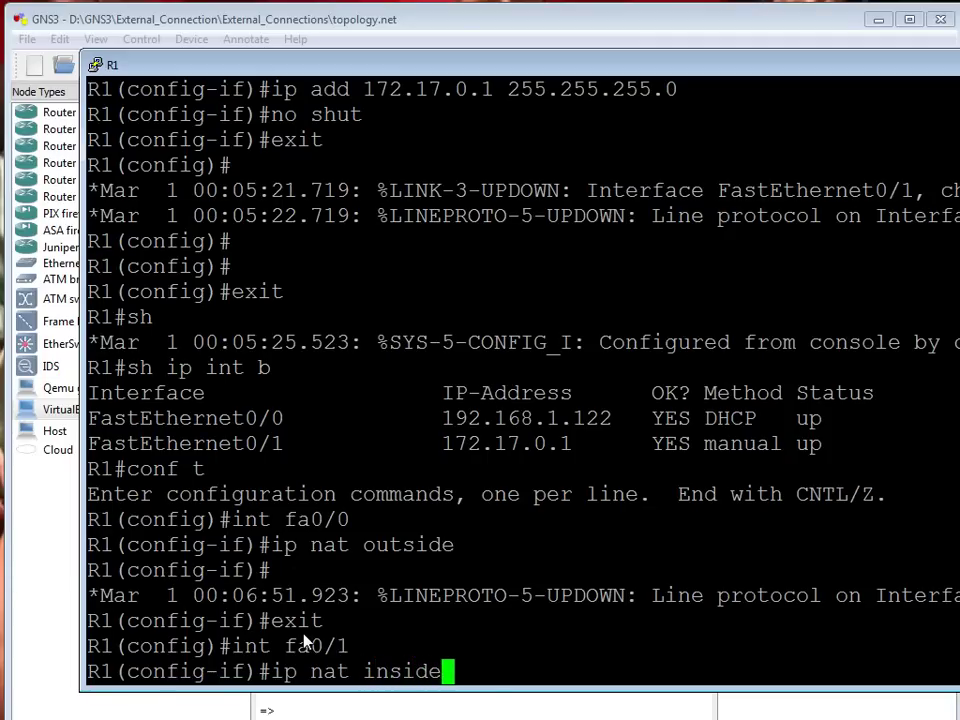
key("Return")
type("exit")
key("Return")
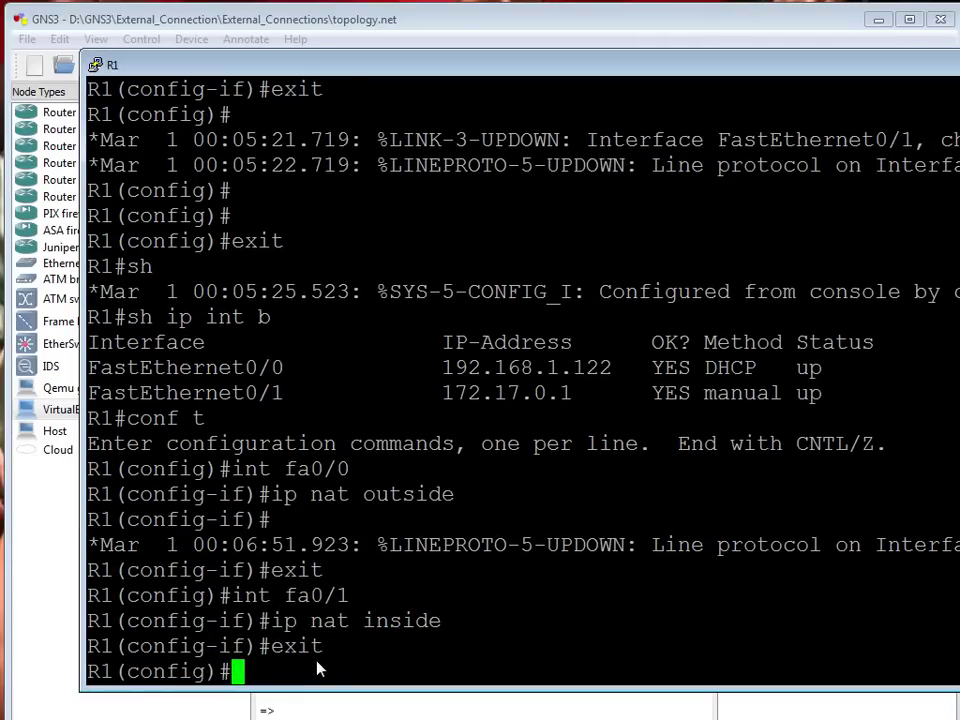
Create access-list 1 permitting 172.17.0.0 0.0.0.255
type("ip ")
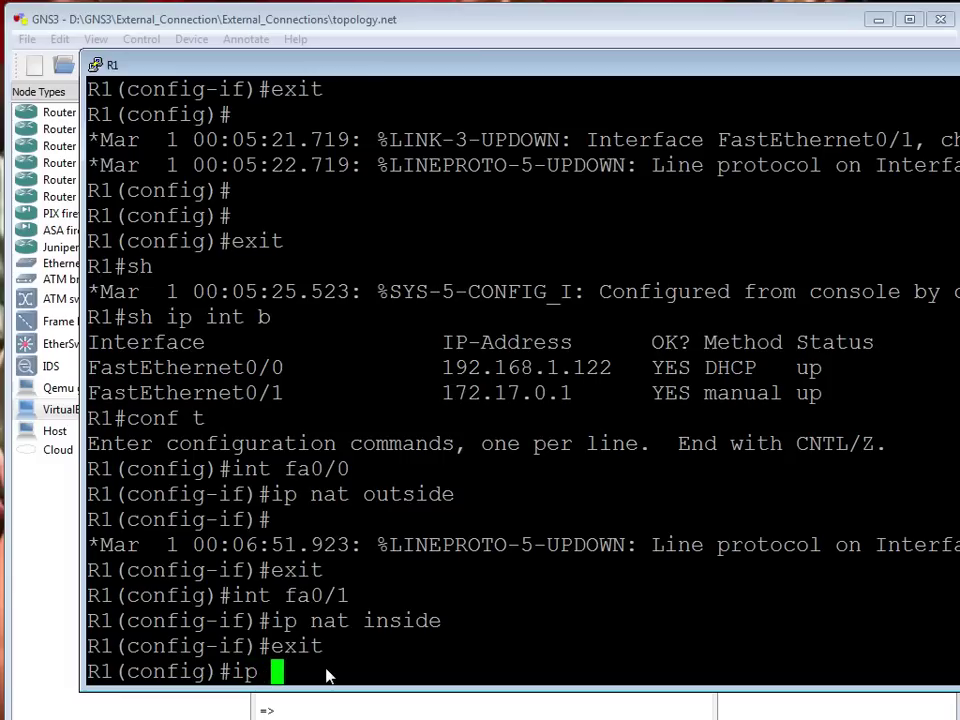
type("nat")
key("BackSpace")
key("BackSpace")
key("BackSpace")
key("BackSpace")
type("acce")
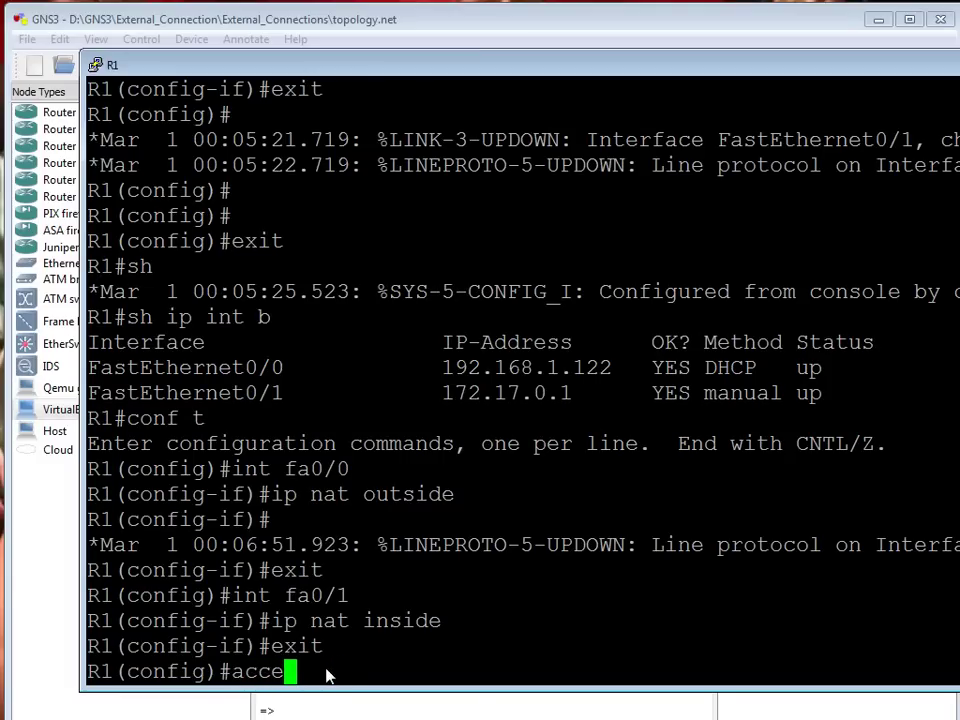
type("s")
type("s-")
type("list 1 permit 1")
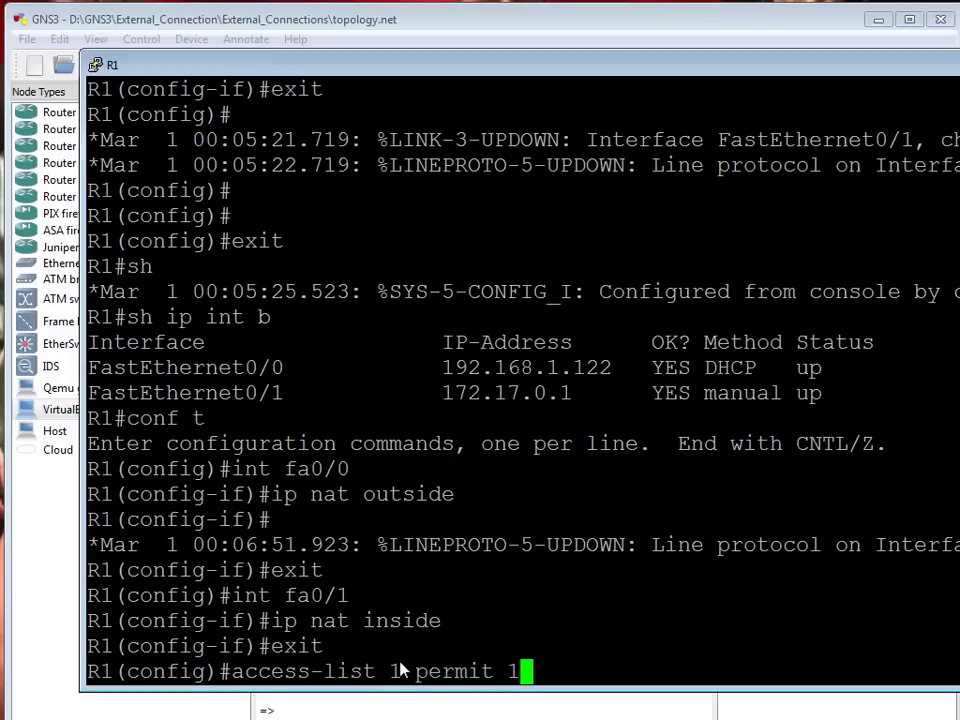
type("72.17.0.")
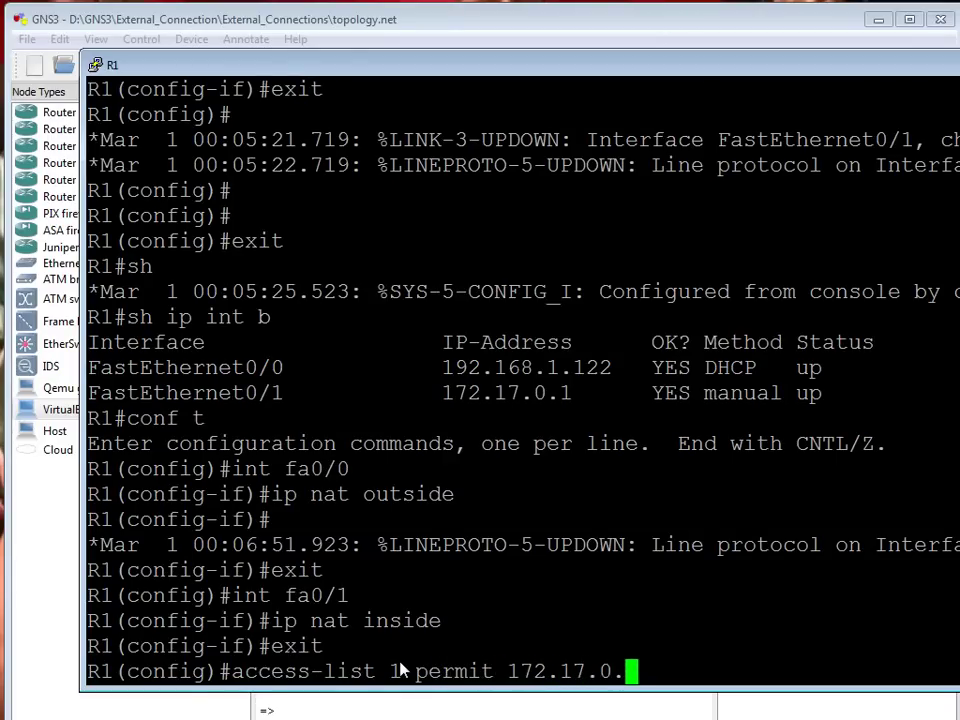
type("0 0.0.0.255")
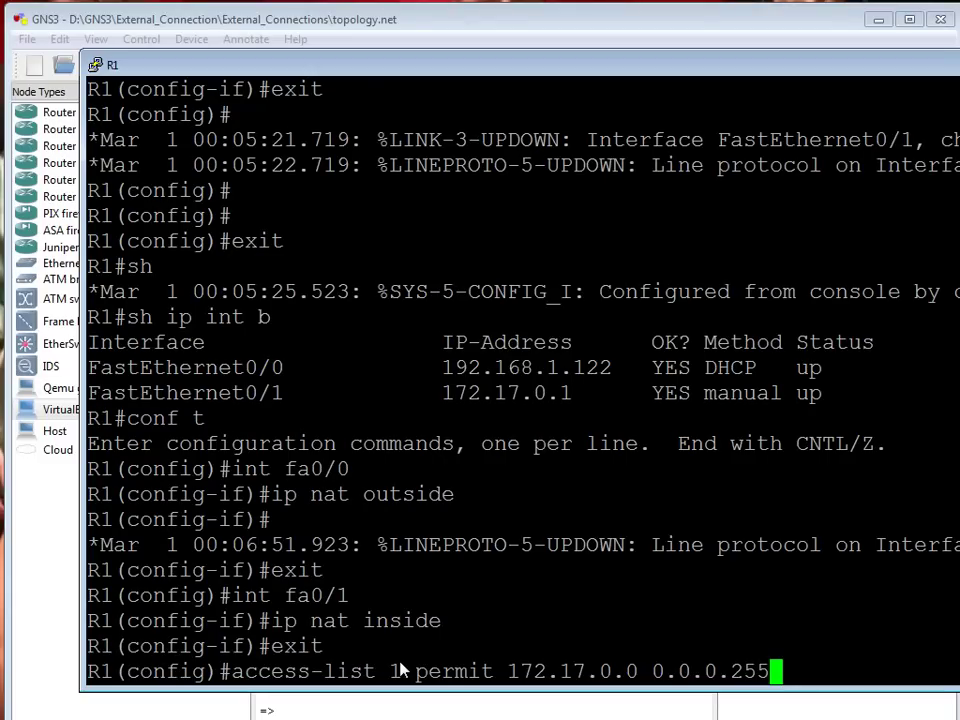
key("Return")
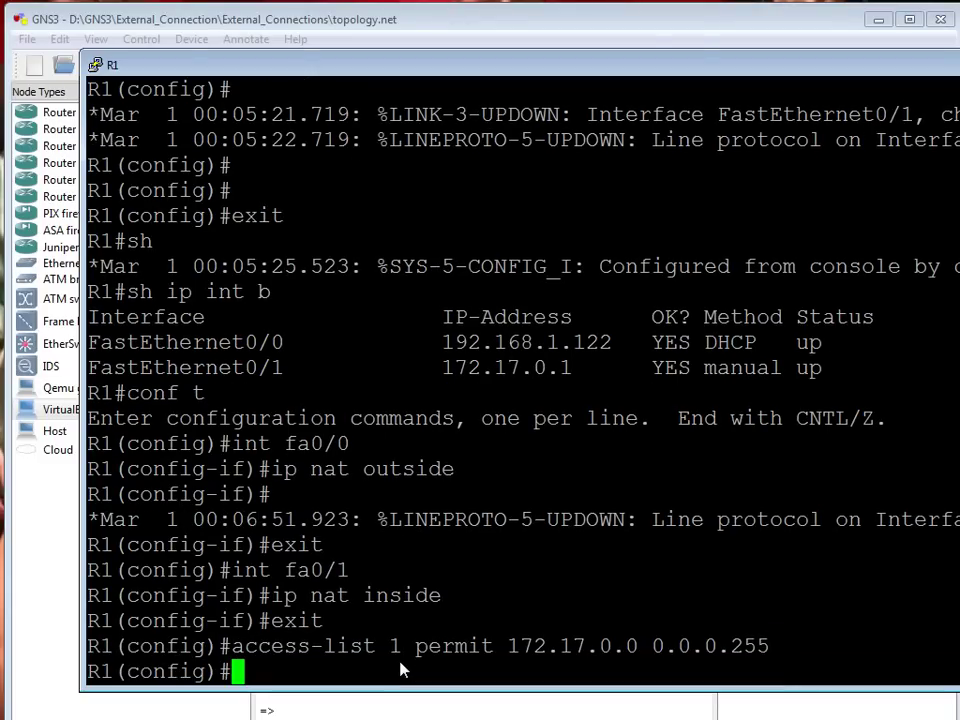
Add the rule 'ip nat inside source list 1 interface fa0/0 overload'
type("ip nat inside source list ")
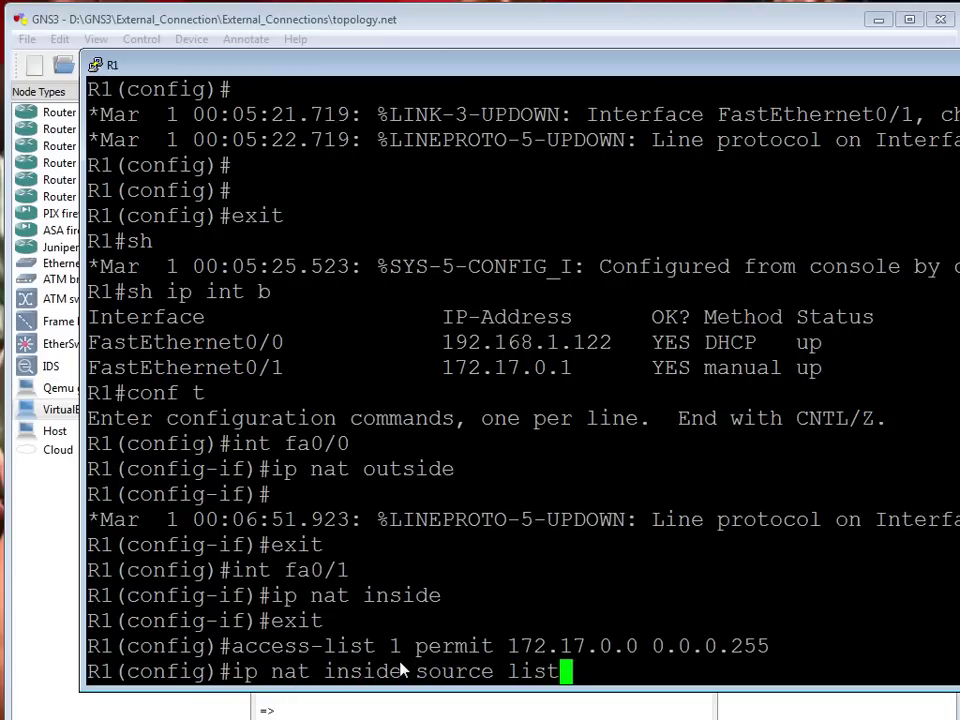
type("1 interface")
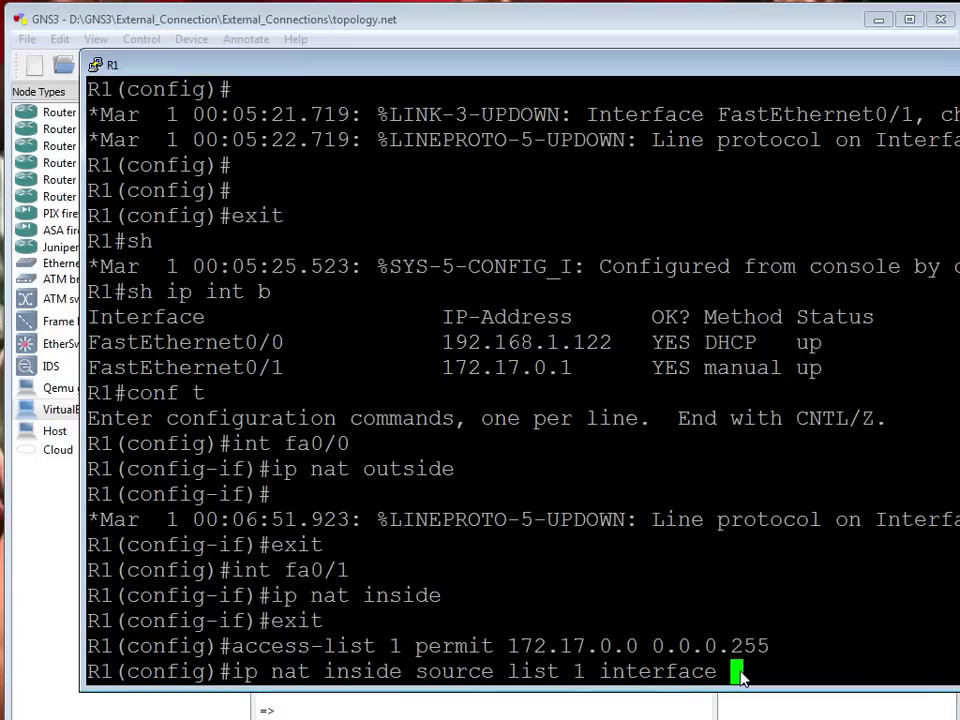
type("fa")
type("0/")
type("0 overload")
key("Return")
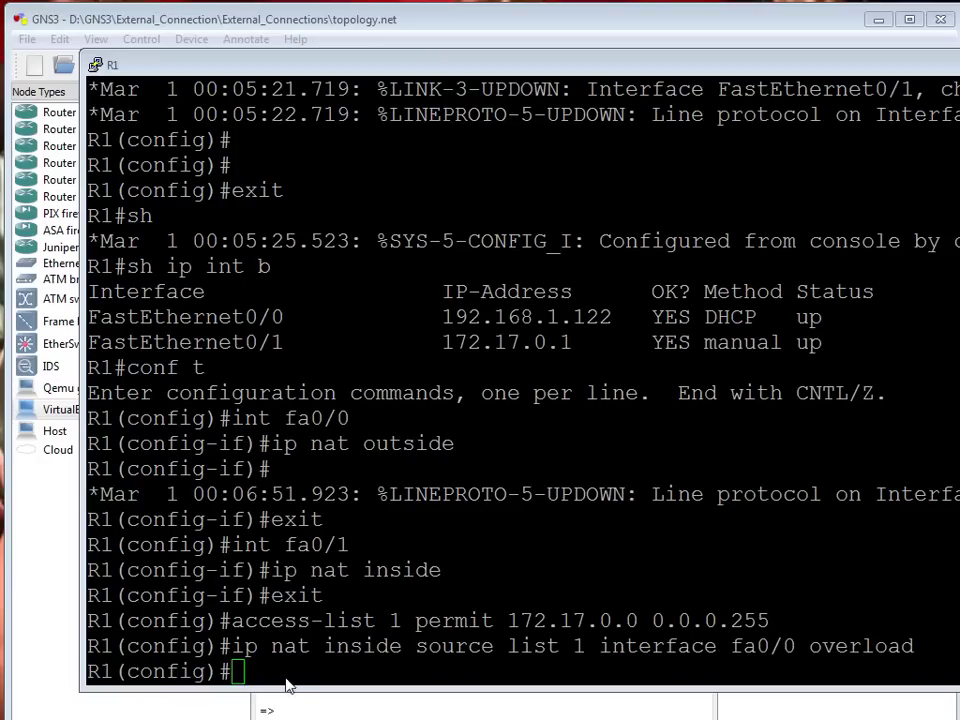
Create DHCP pool internal-client with network 172.17.0.1 255.255.255.0
left_click(437, 652)
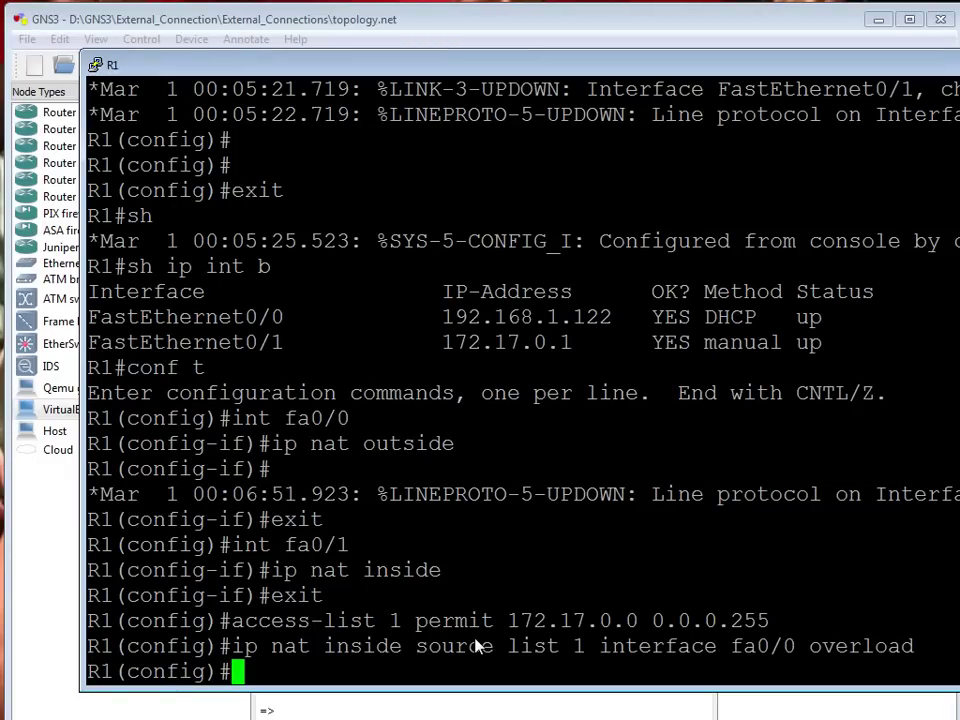
type("ip ")
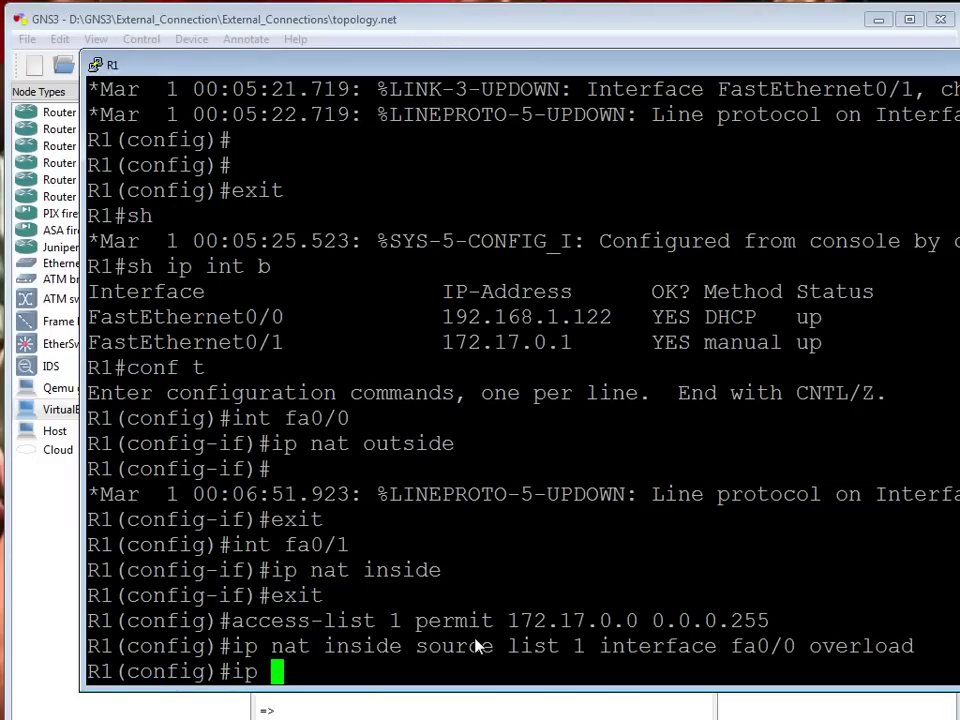
type("dhcp pool ")
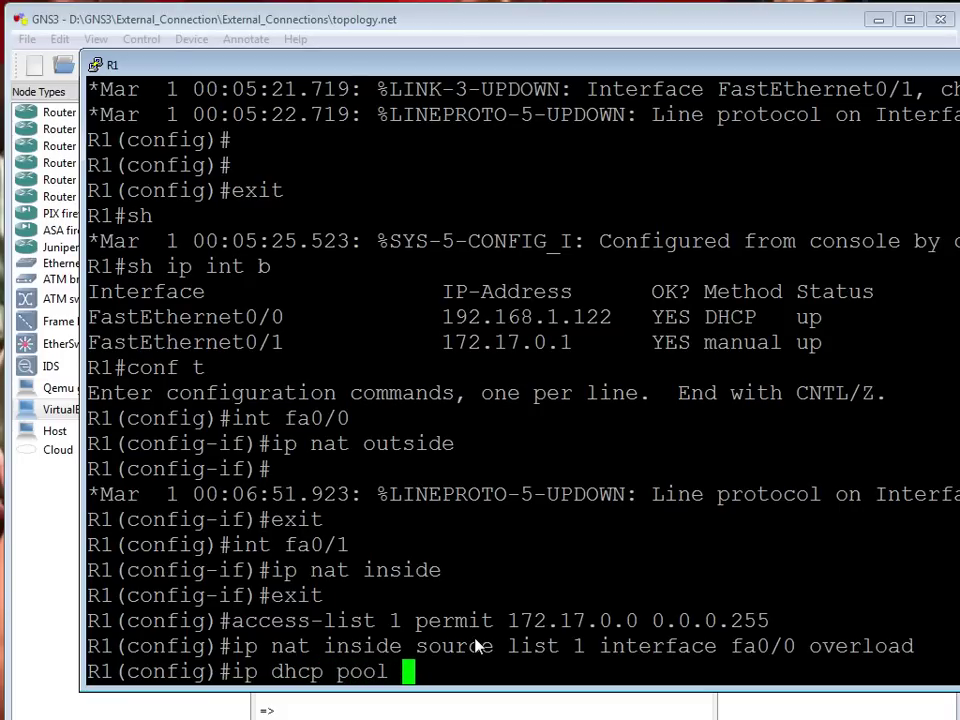
type("internal-lcien")
key("BackSpace")
key("BackSpace")
key("BackSpace")
key("BackSpace")
type("client")
key("Return")
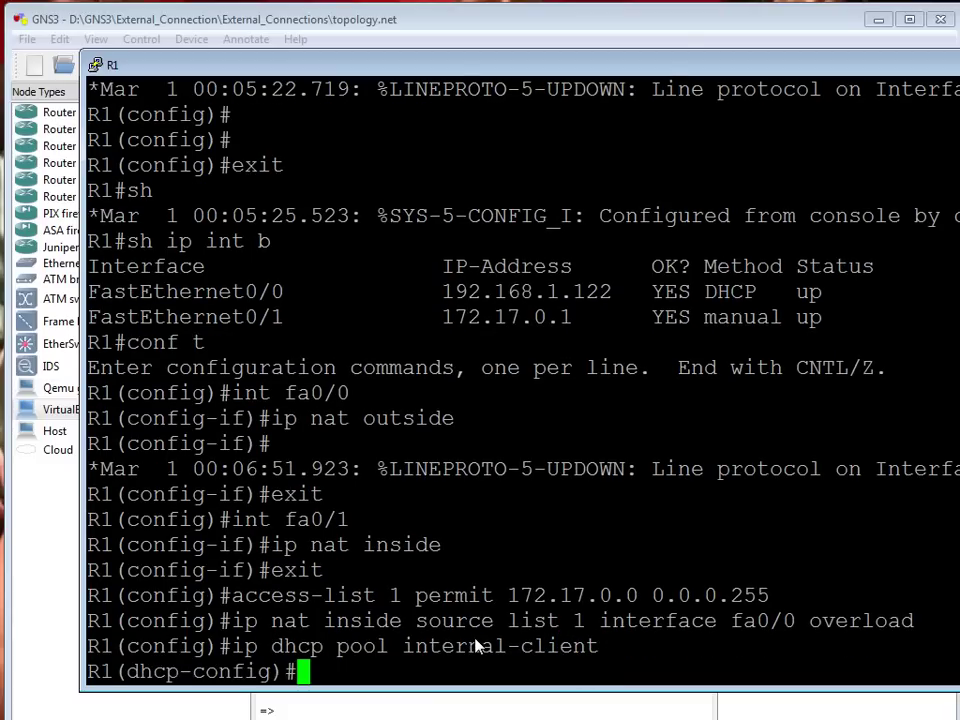
type("netw")
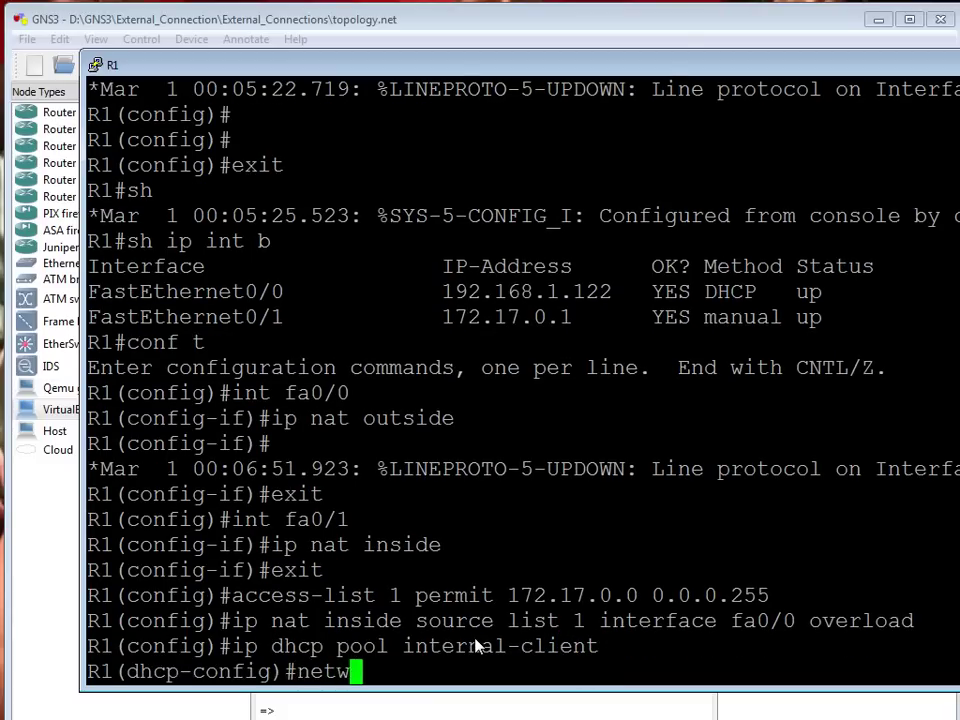
type("ork 172.17.0")
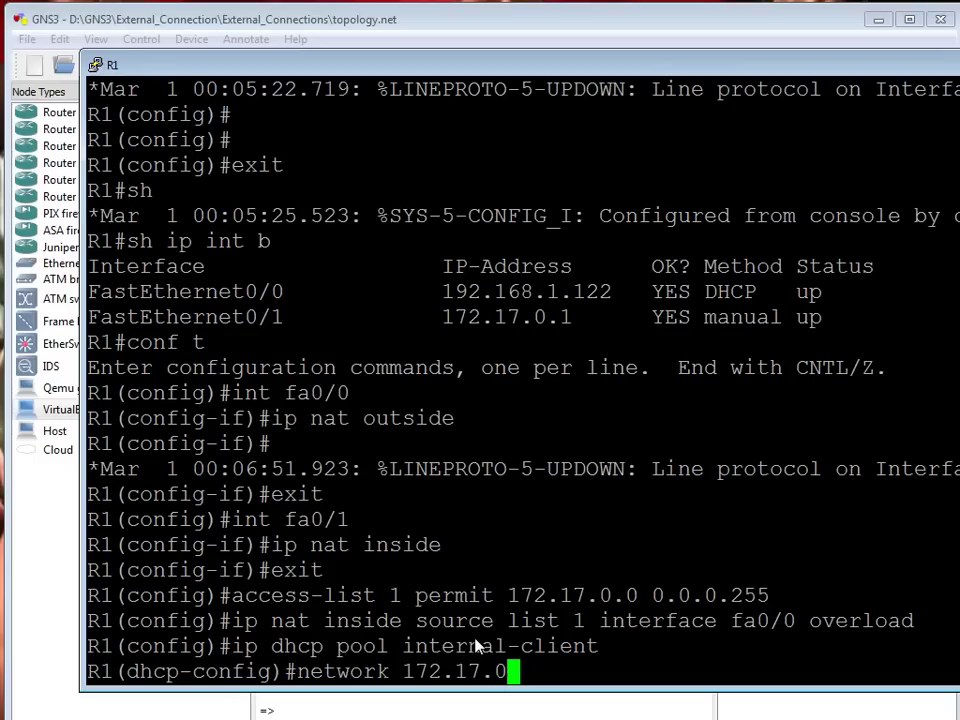
type(".1 ")
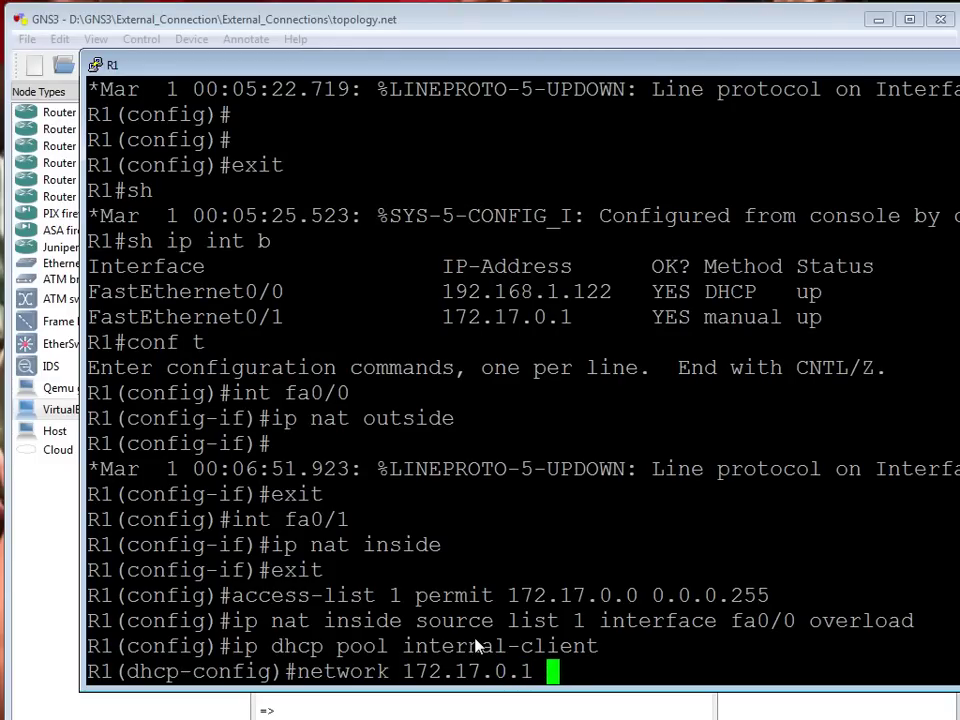
type("255.255.255.")
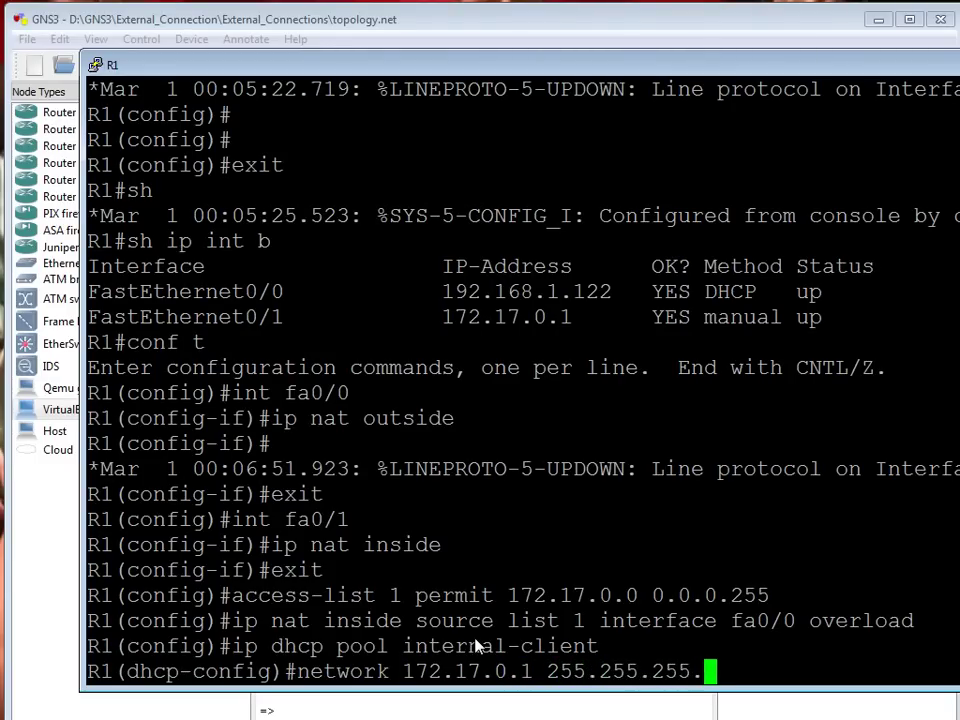
type("0")
key("Return")
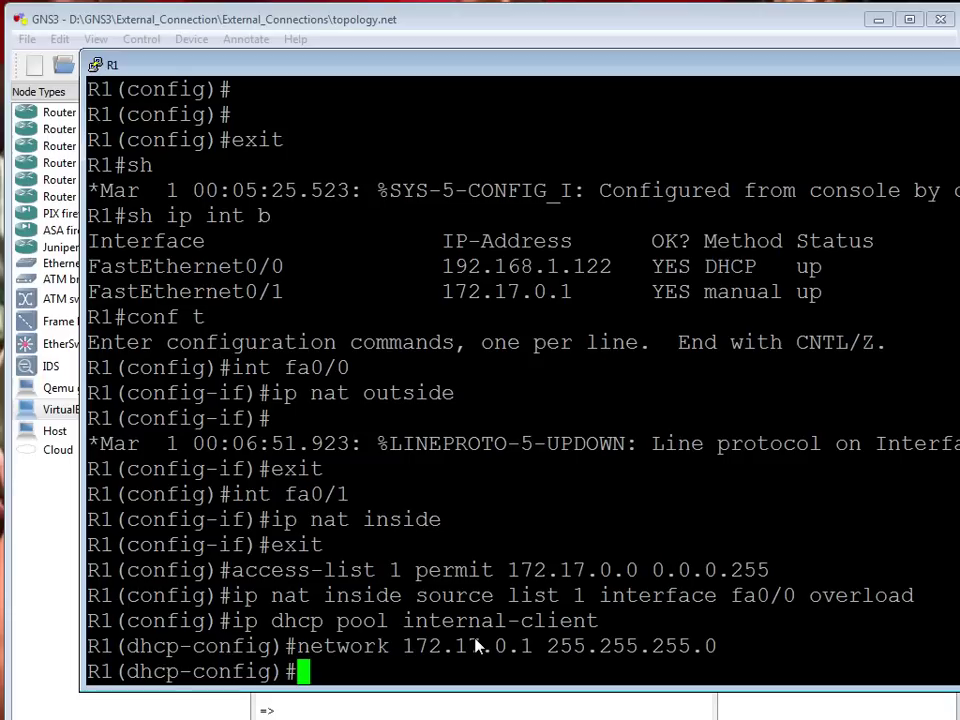
Set the pool's default router to 172.17.0.1 and exit to R1#
type("default-reout")
key("BackSpace")
key("BackSpace")
key("BackSpace")
key("BackSpace")
type("0o")
key("BackSpace")
key("BackSpace")
type("outer ")
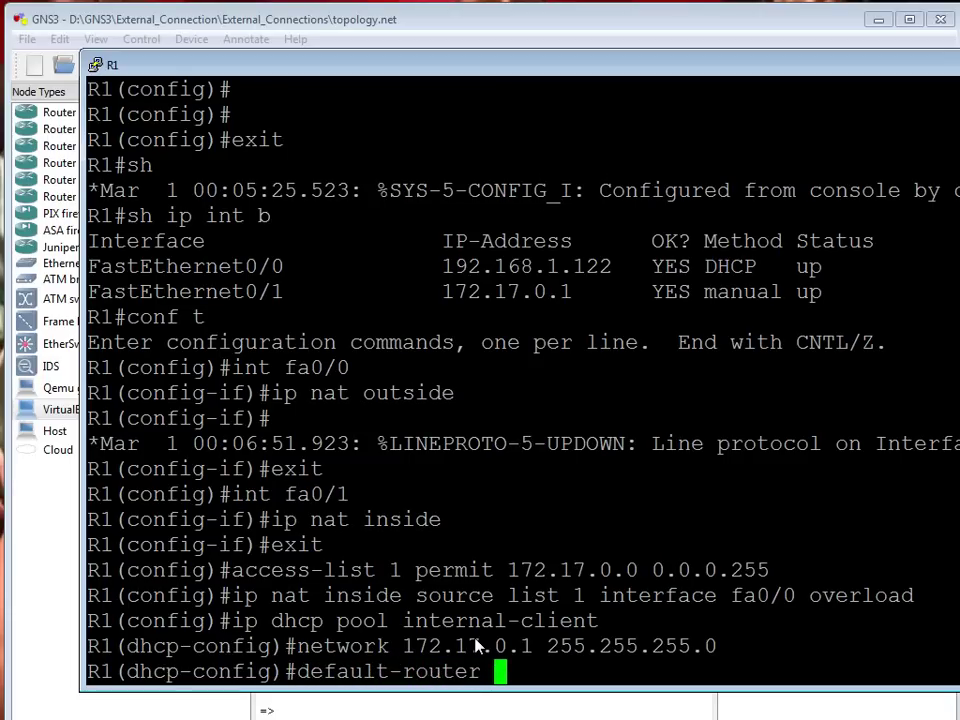
type("172.17.0.1")
key("Return")
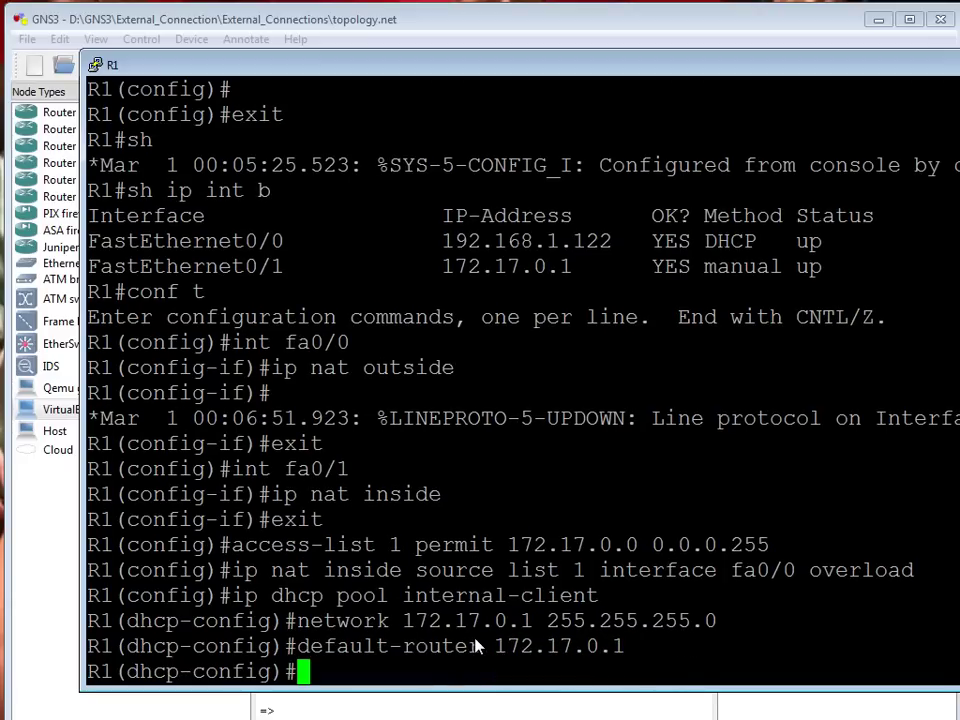
type("exi")
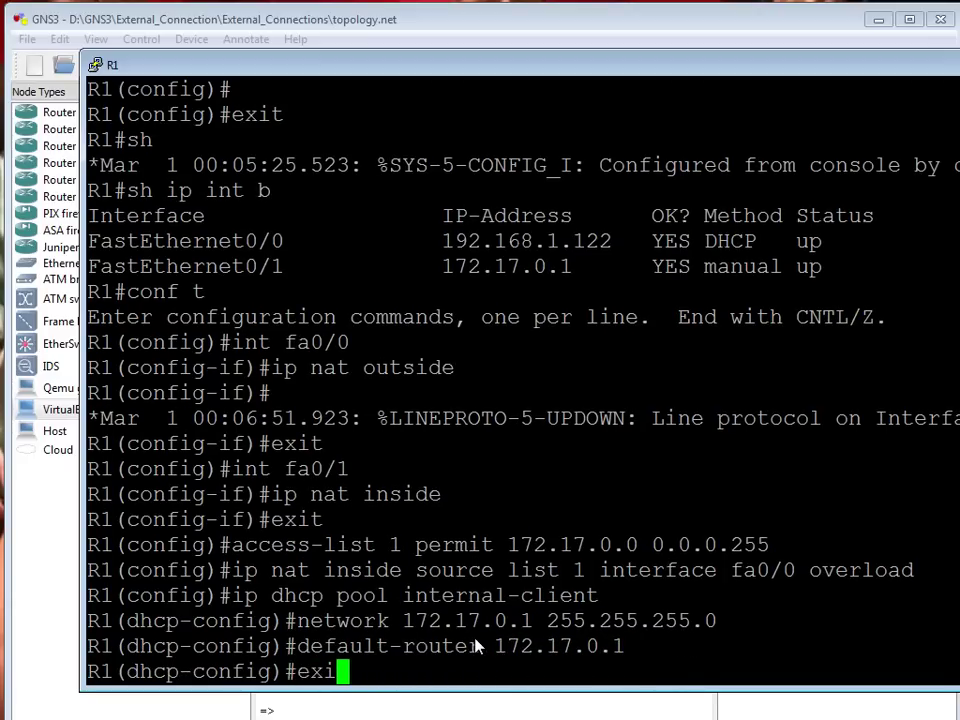
type("t")
key("Return")
type("exit")
key("Return")
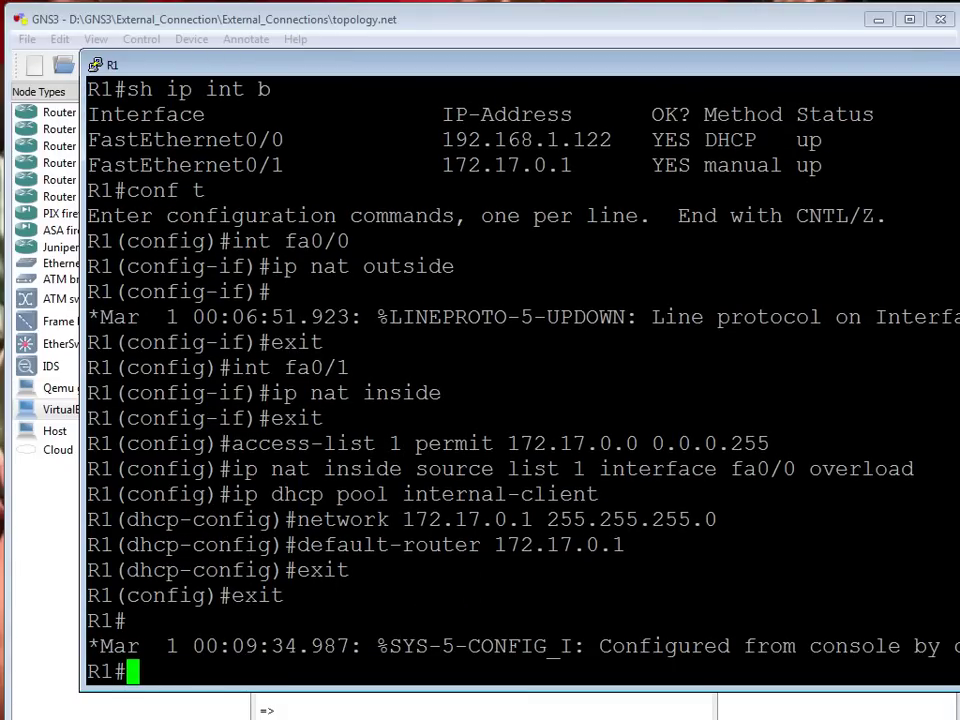
Enlarge the Win_TEST VM window, skip the palmOne registration and cancel the hardware wizard
key("alt+Tab")
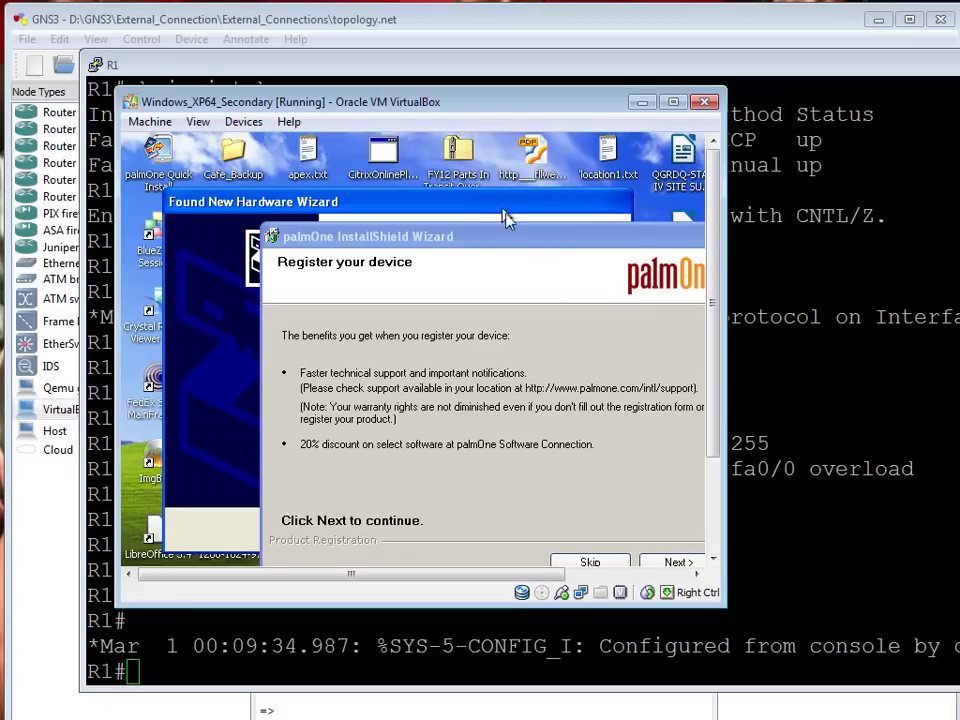
left_click_drag(724, 607, 803, 708)
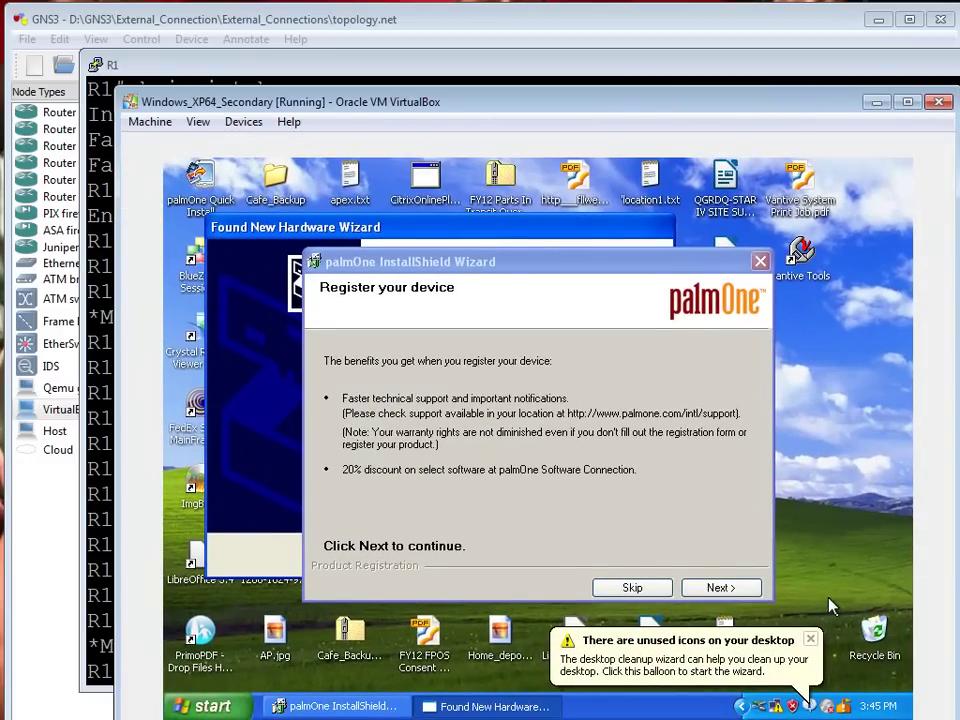
left_click(811, 640)
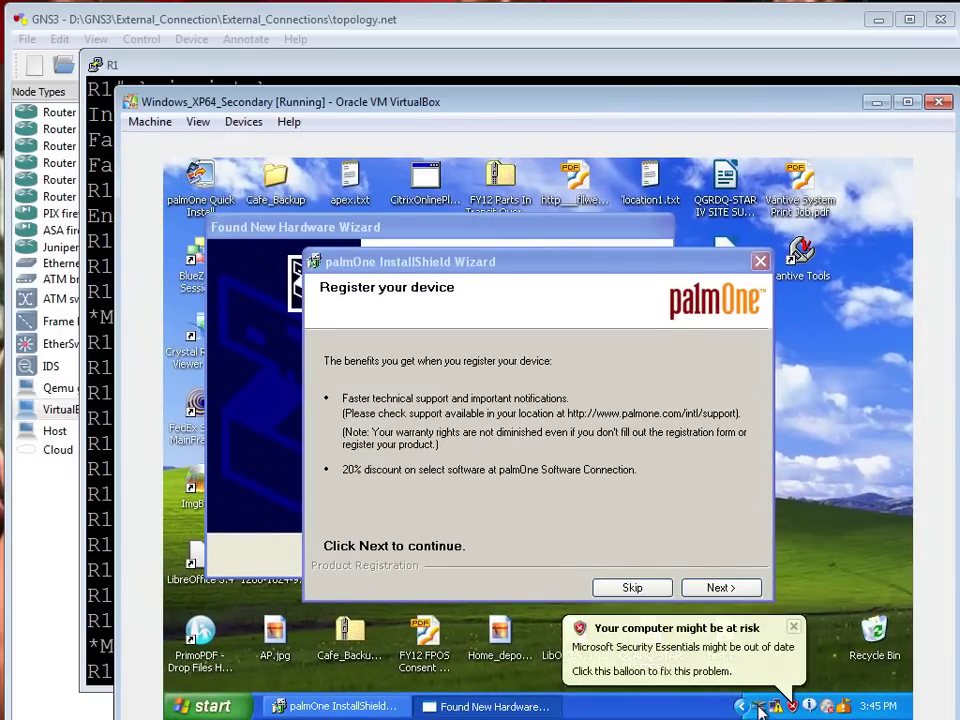
left_click(638, 590)
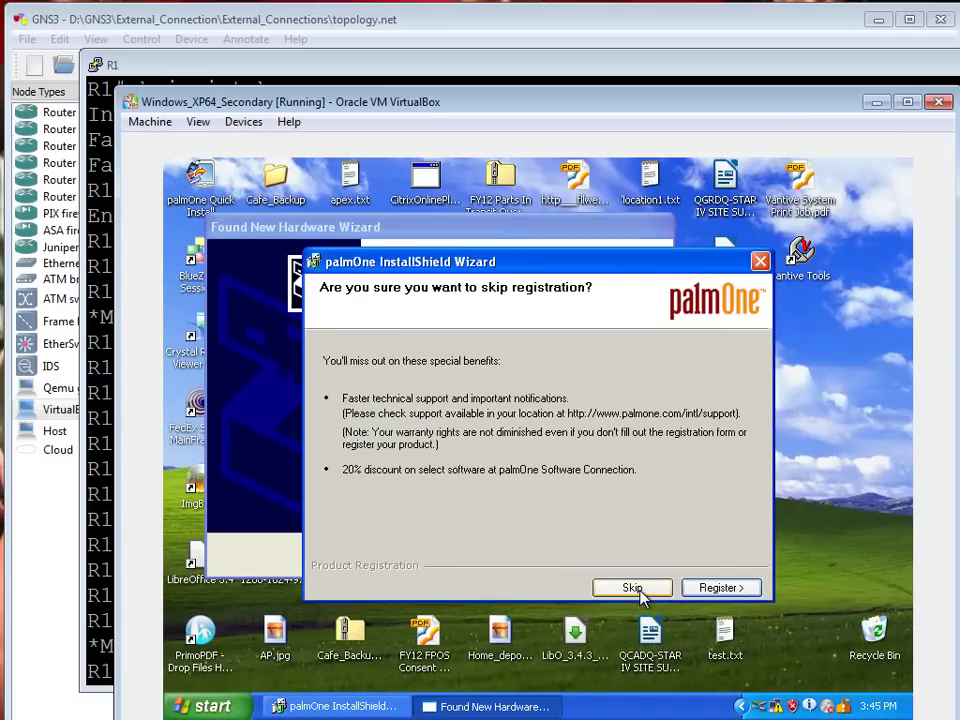
left_click(718, 586)
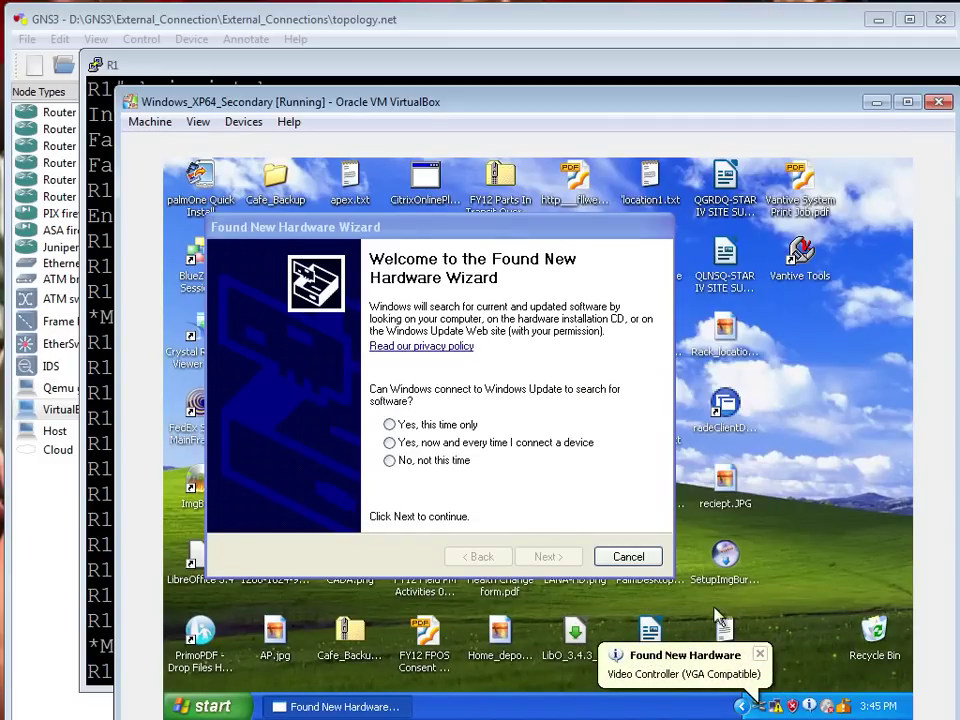
left_click(636, 558)
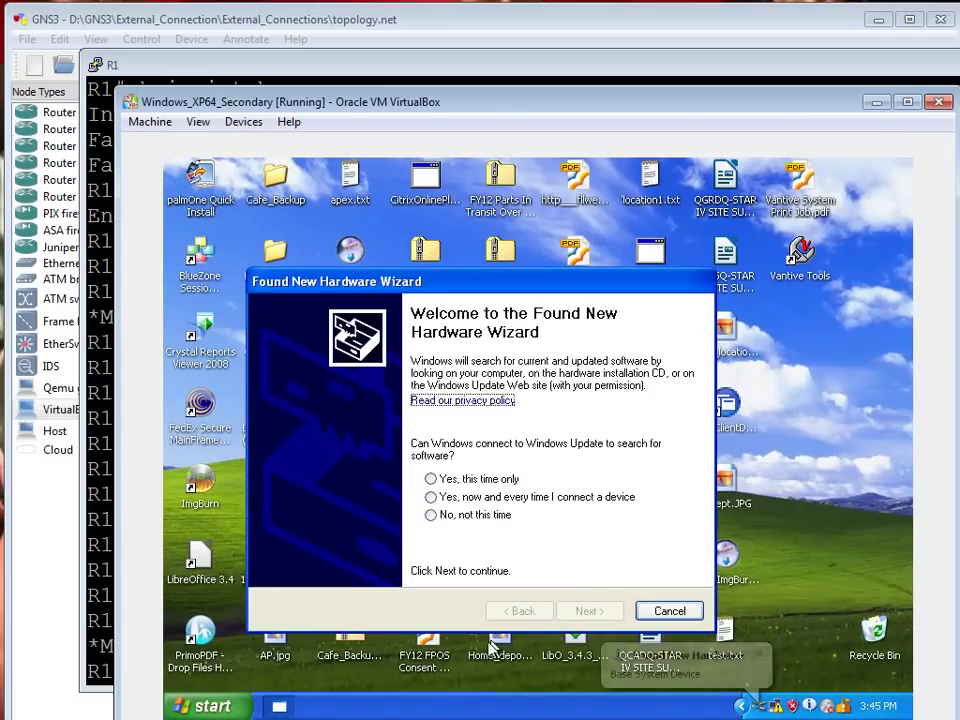
Cancel the second hardware wizard and open Network Connections from Control Panel
left_click(679, 608)
left_click(215, 706)
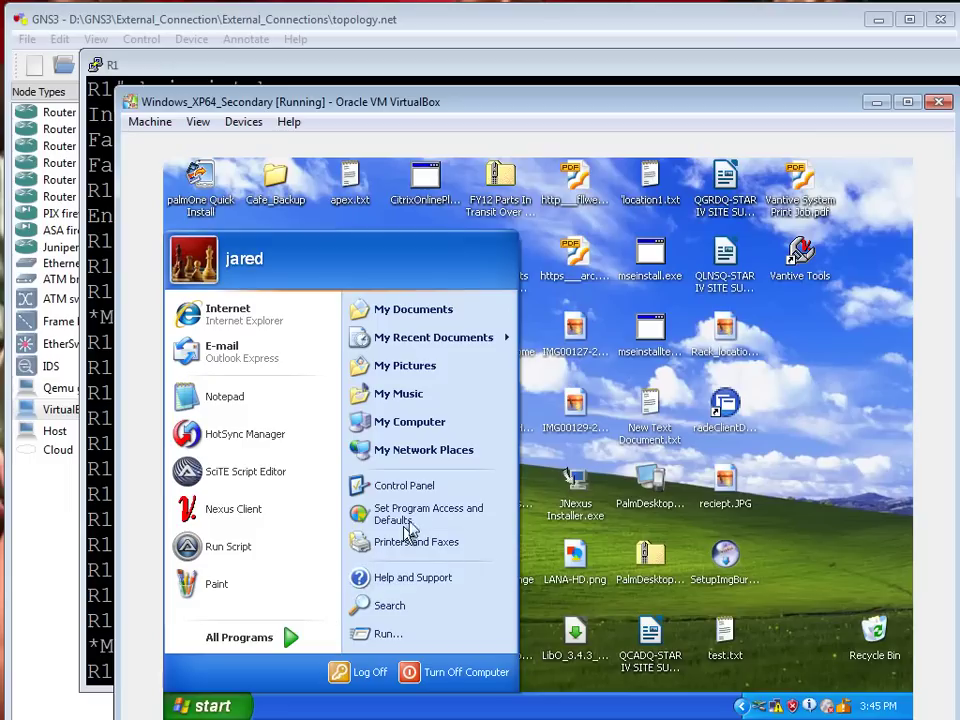
left_click(445, 487)
left_click(729, 228)
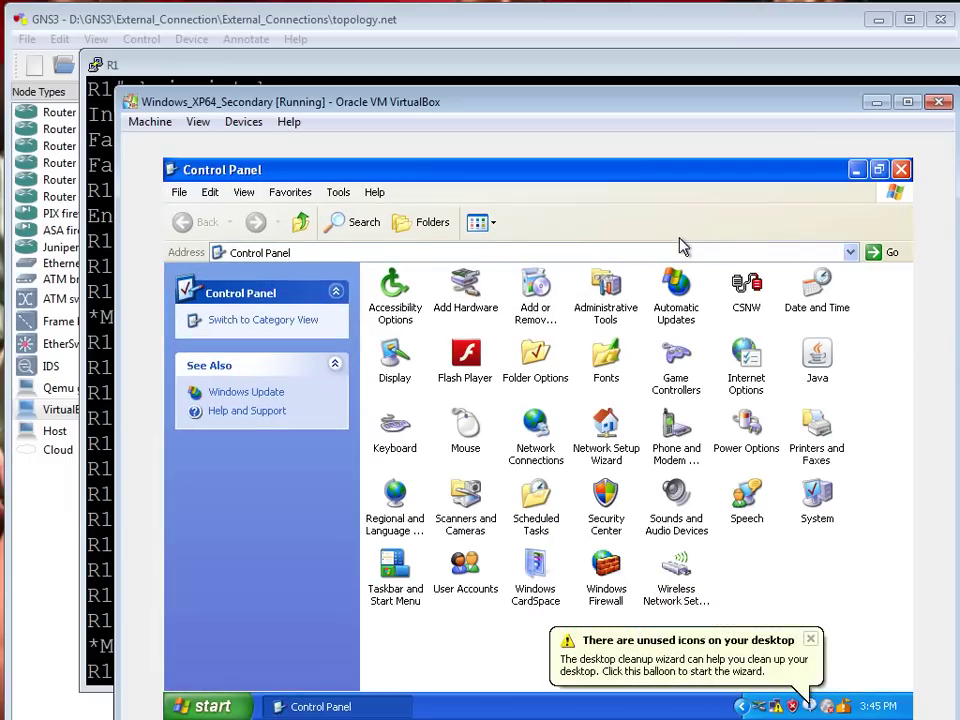
left_click(810, 638)
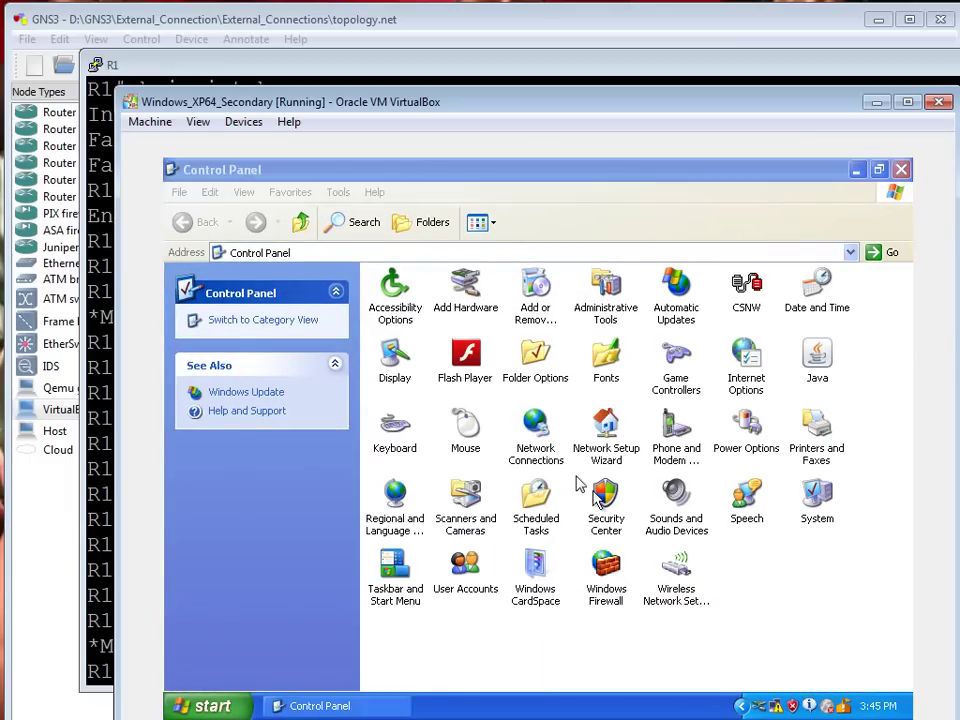
double_click(543, 424)
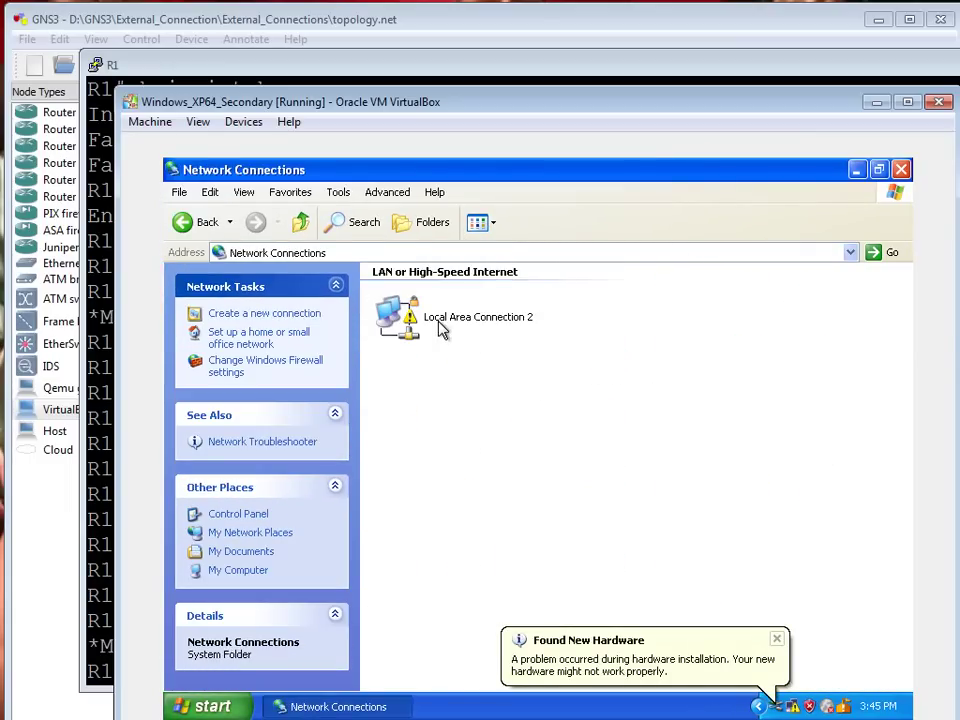
Confirm Local Area Connection 2's TCP/IP settings stay on automatic addressing
right_click(440, 321)
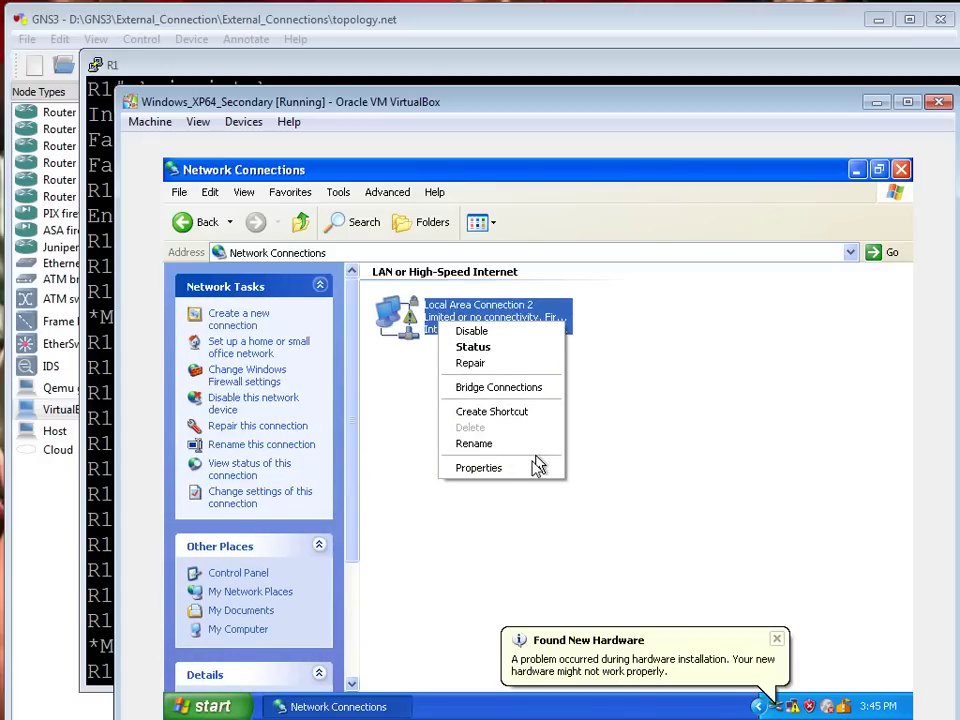
left_click(521, 470)
left_click(380, 433)
left_click(506, 471)
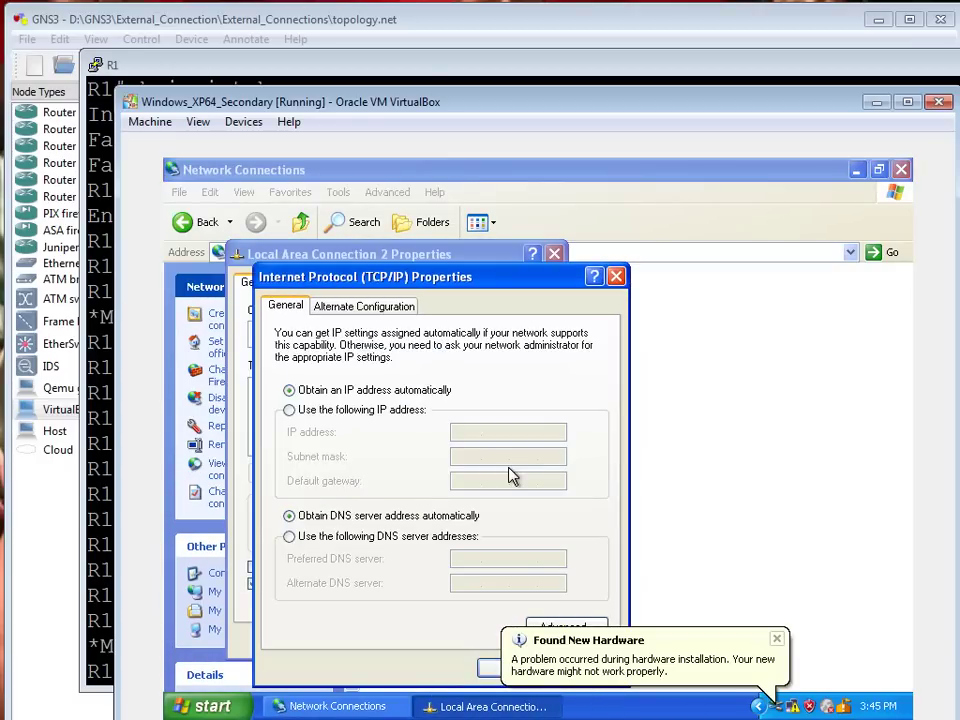
left_click(777, 638)
left_click(598, 664)
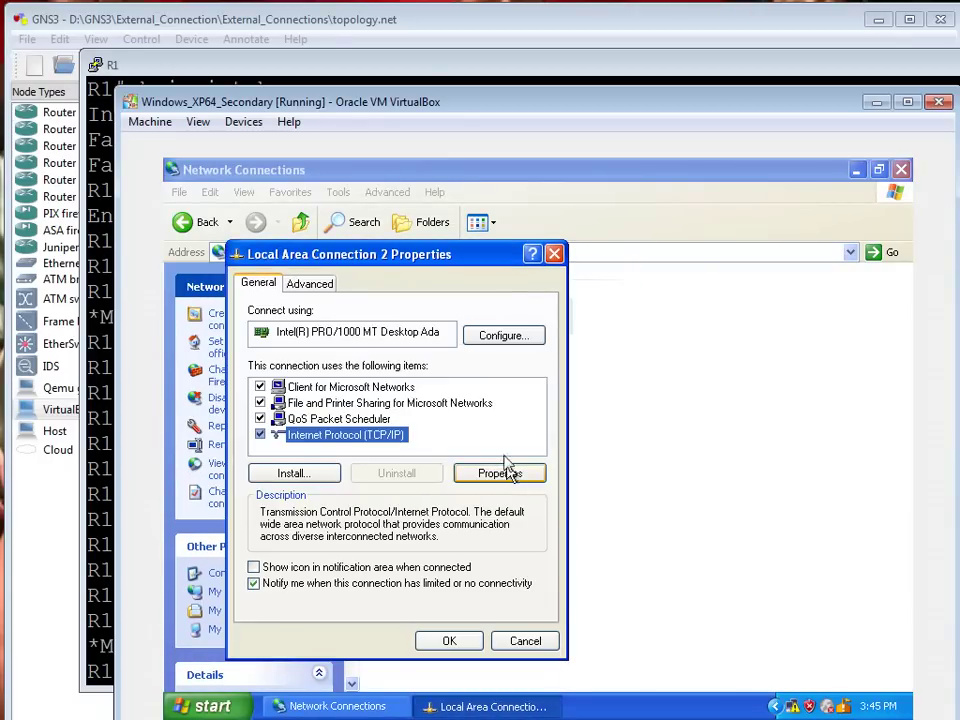
left_click(523, 641)
Check Local Area Connection 2's status, then run Repair on it
right_click(464, 306)
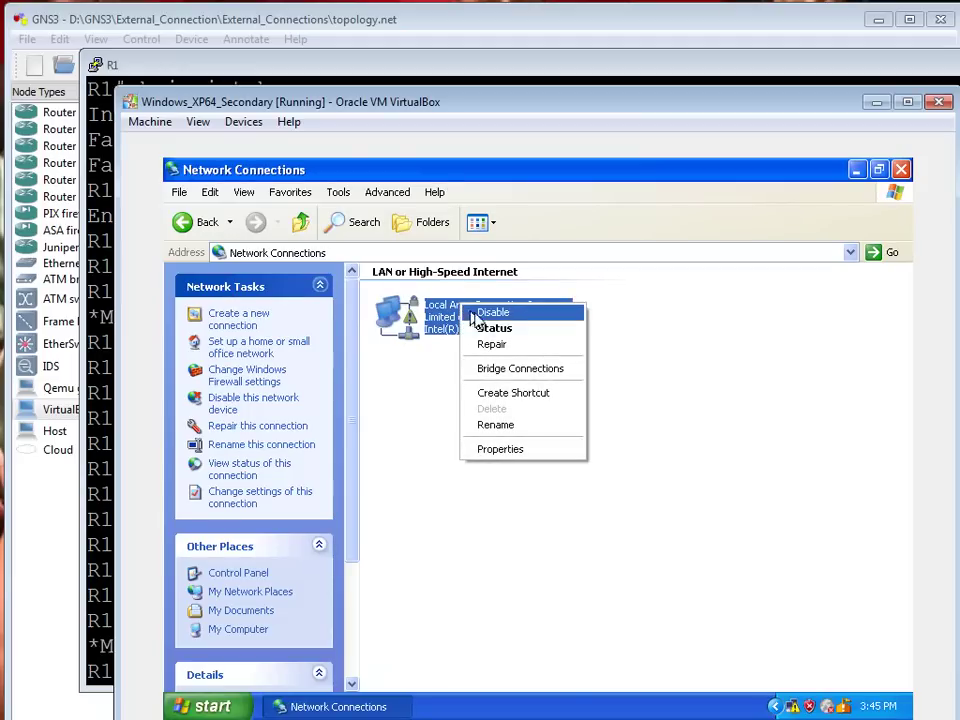
left_click(521, 343)
left_click(665, 629)
right_click(462, 326)
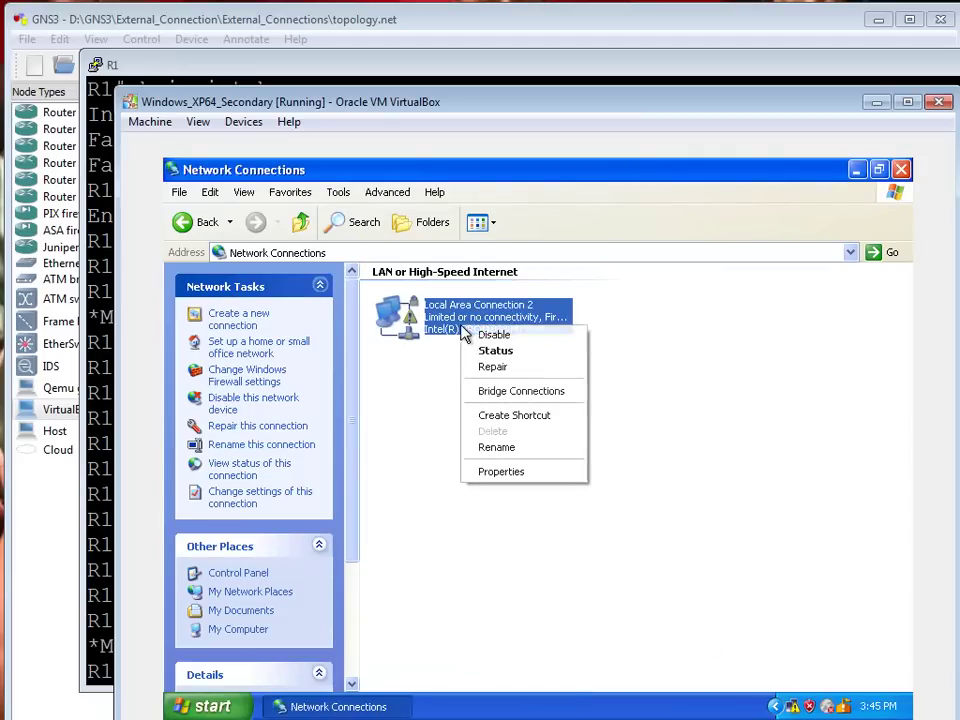
left_click(503, 378)
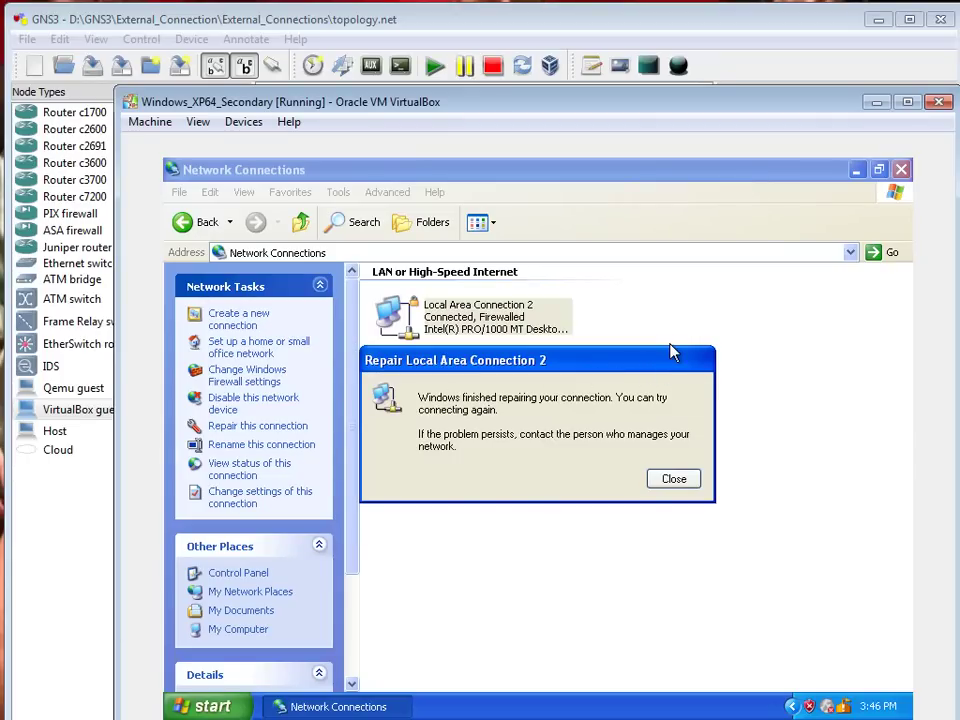
left_click(676, 480)
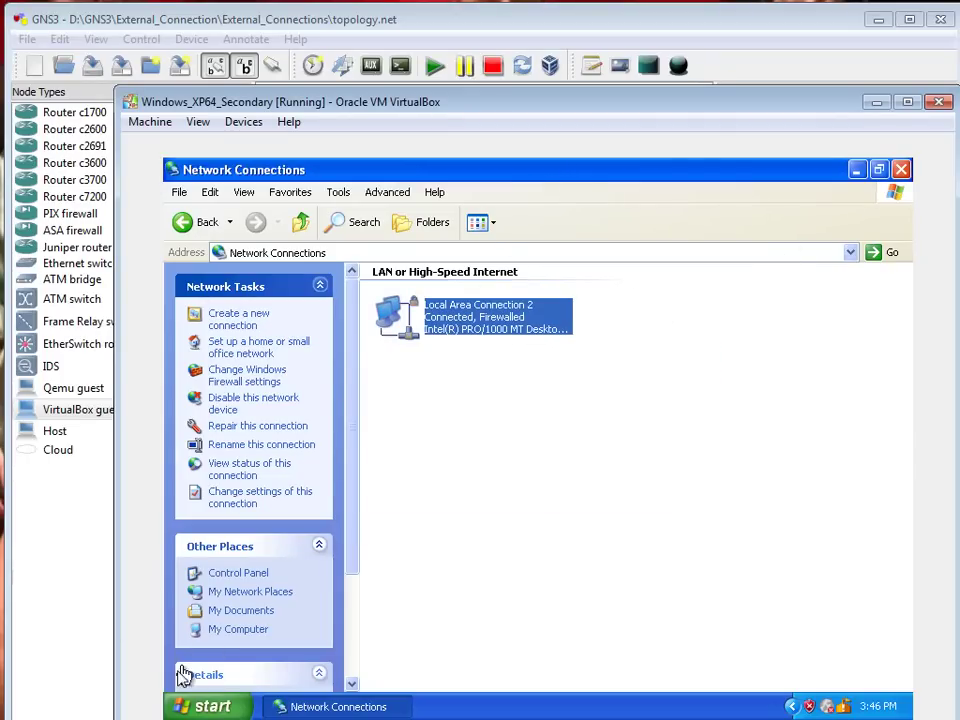
In a cmd prompt, run ipconfig and ping the gateway 172.17.0.1
left_click(205, 705)
left_click(390, 632)
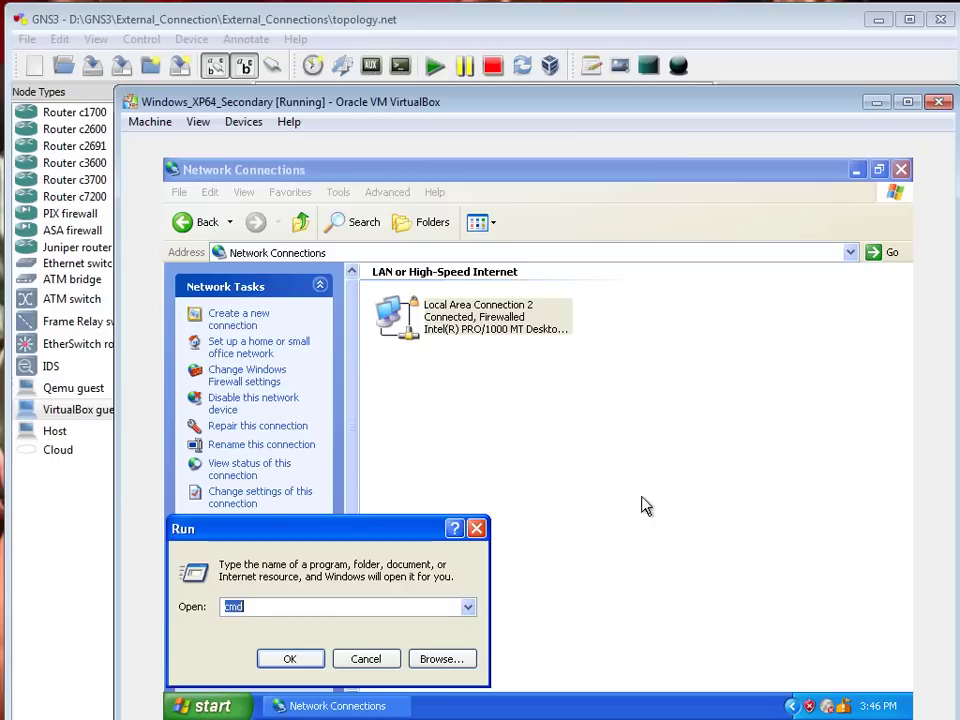
key("Return")
type("ipconfig")
key("Return")
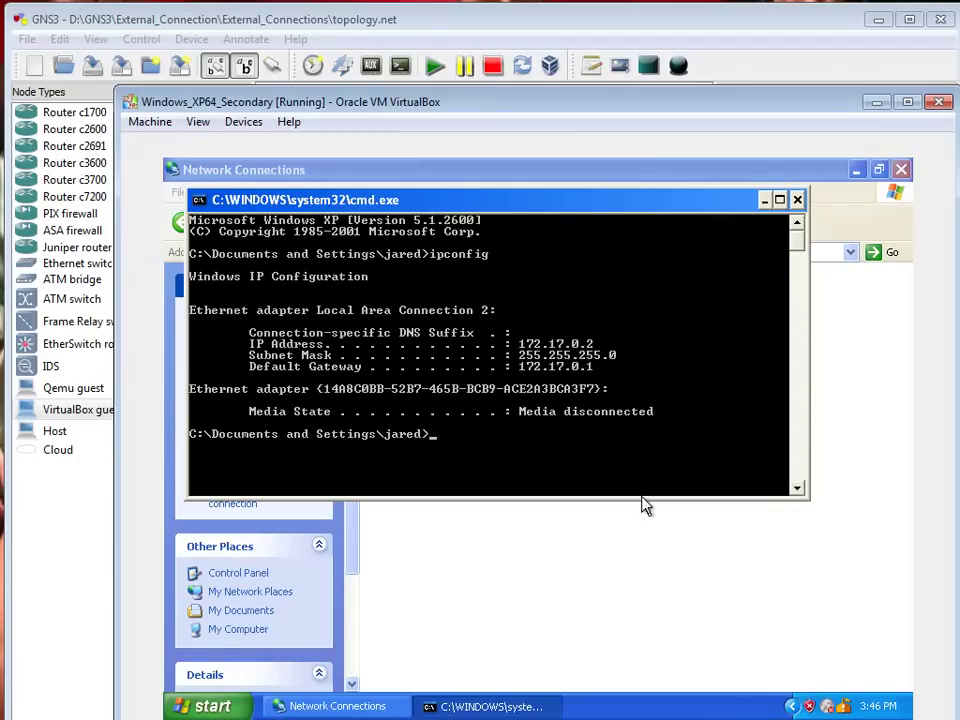
type("ping 172.17.0.1")
key("Return")
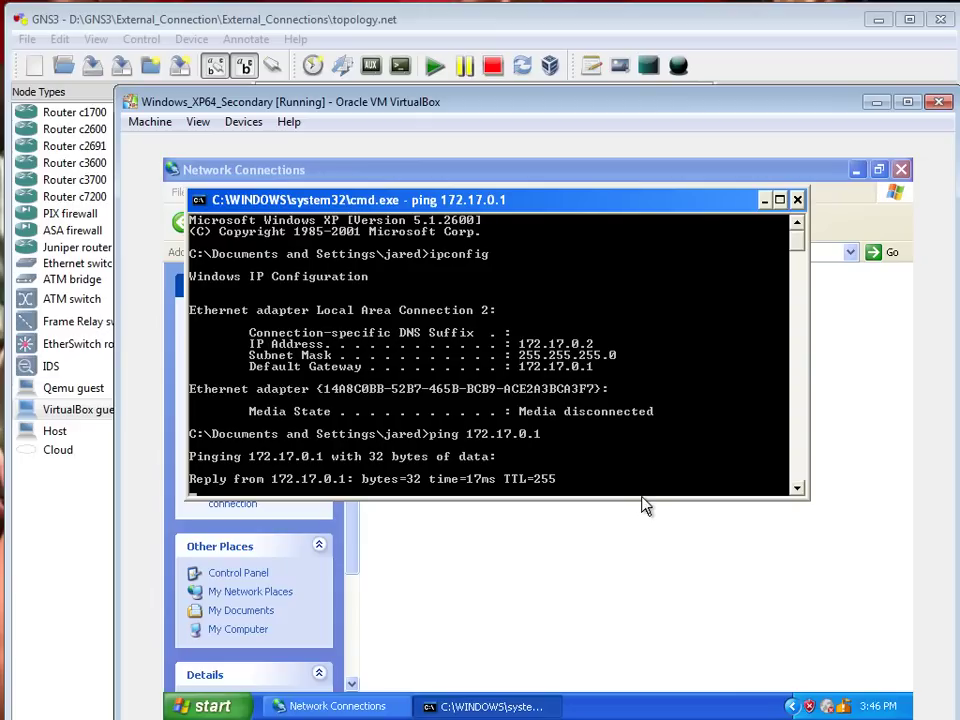
key("ctrl+c")
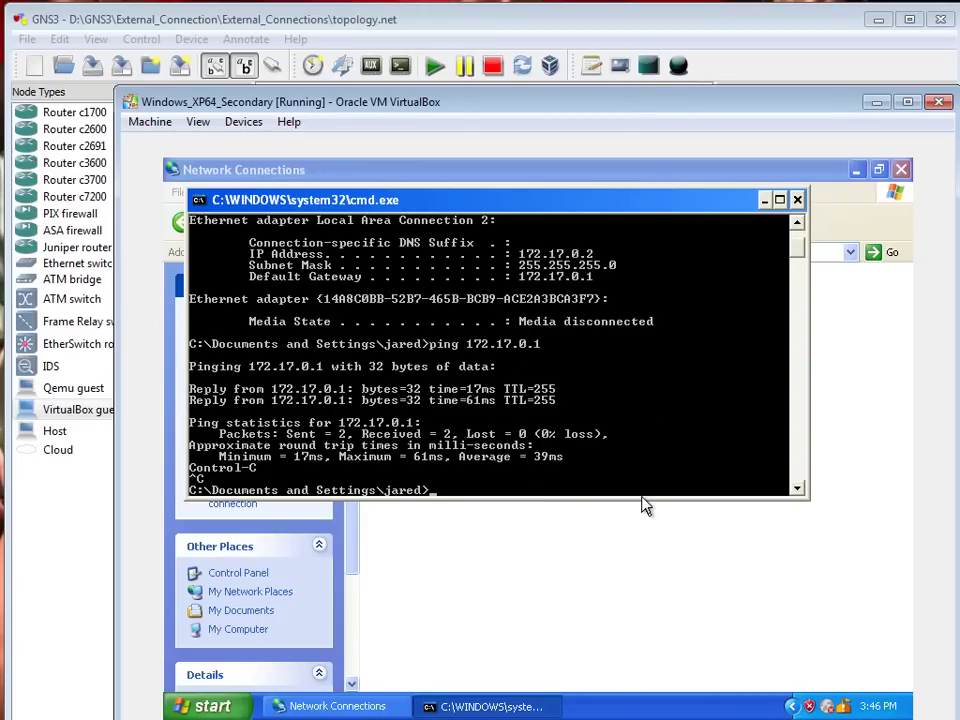
Ping google.com and run ipconfig /all to check adapter details
type("ping google.com")
key("Return")
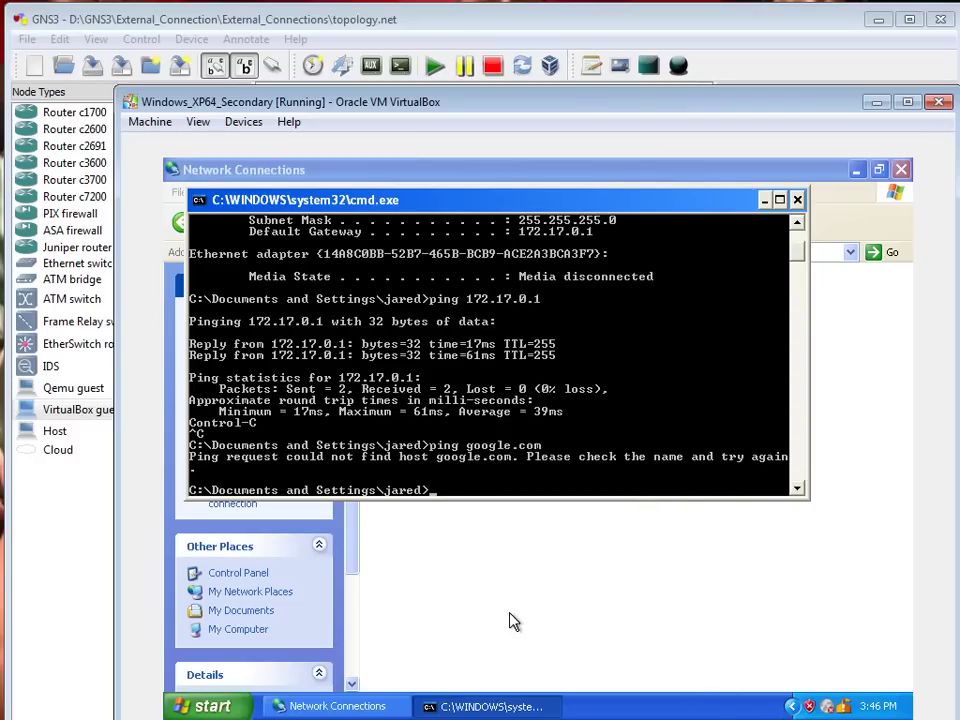
type("ipconfig /all")
key("Return")
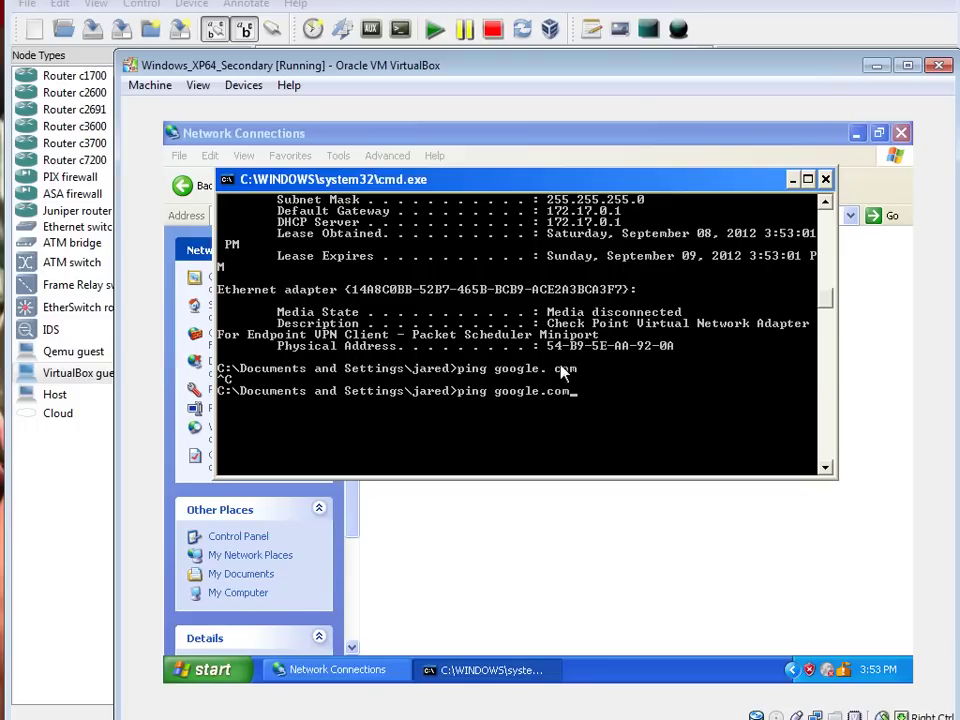
key("Return")
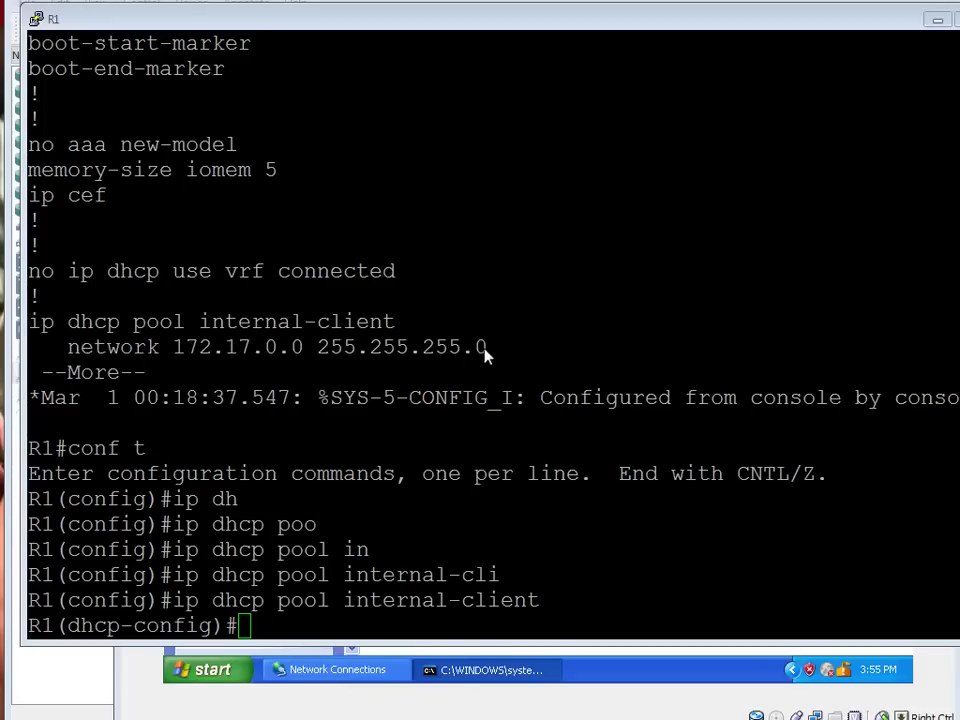
At R1's dhcp-config prompt, enter 'dns-server 192.168.1.1'
left_click(291, 631)
type("dns?")
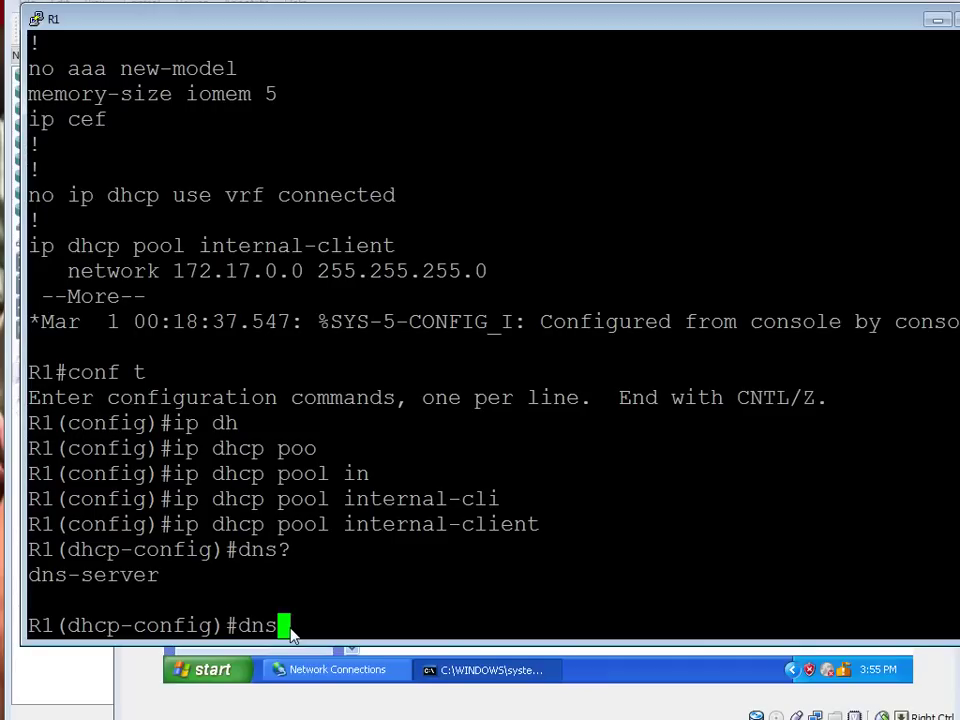
type("-server 192.168.1.1")
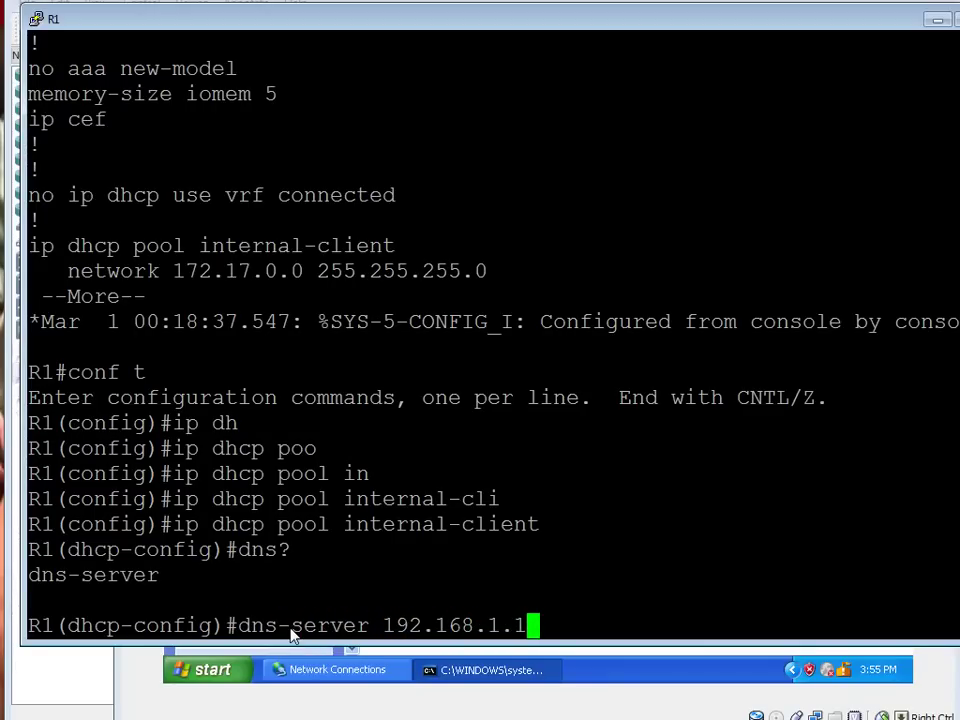
key("Return")
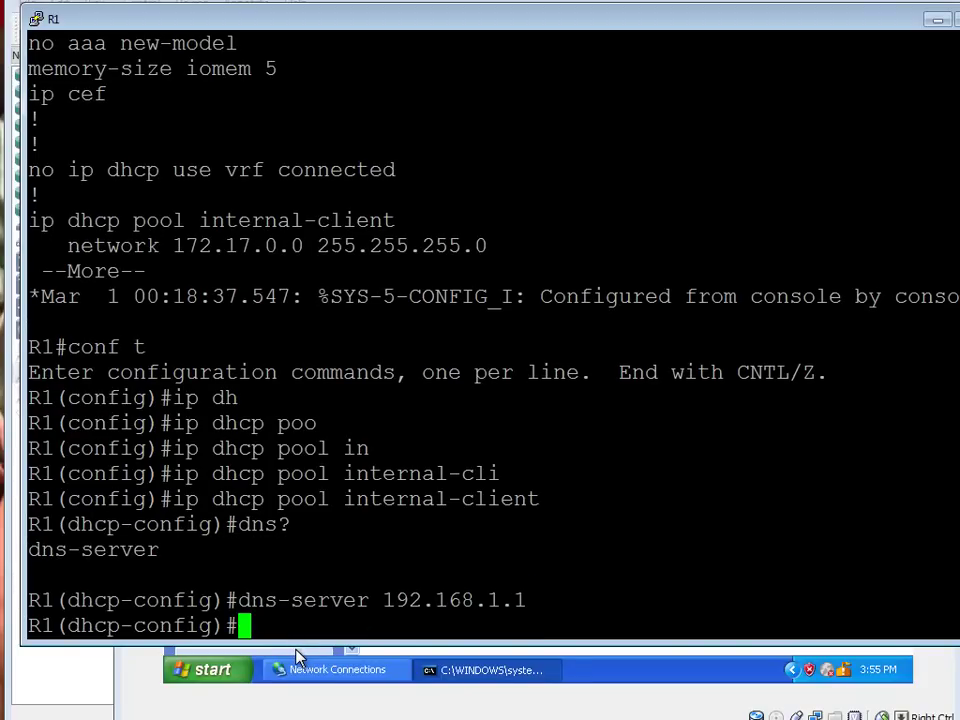
Bring the guest's command prompt back and clear old output
left_click(490, 667)
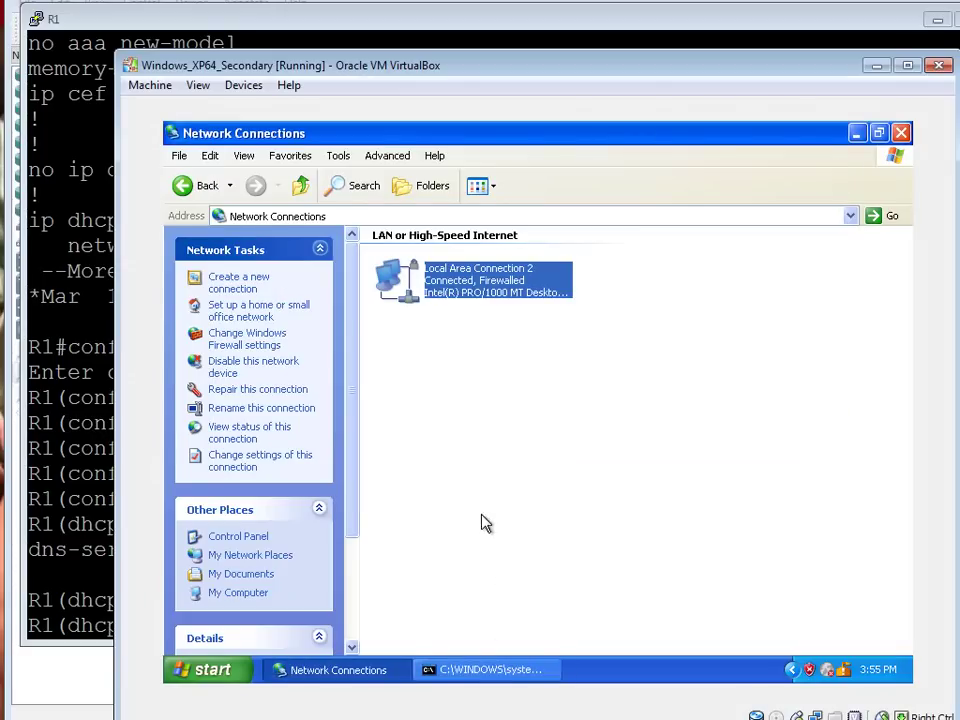
left_click(508, 669)
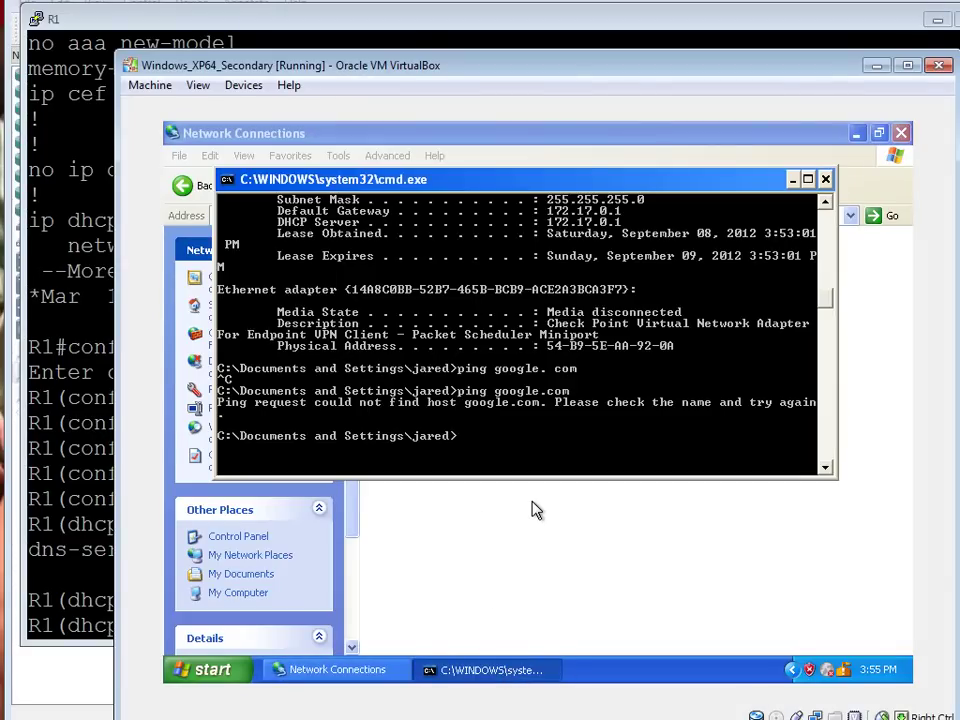
type("clear")
key("Return")
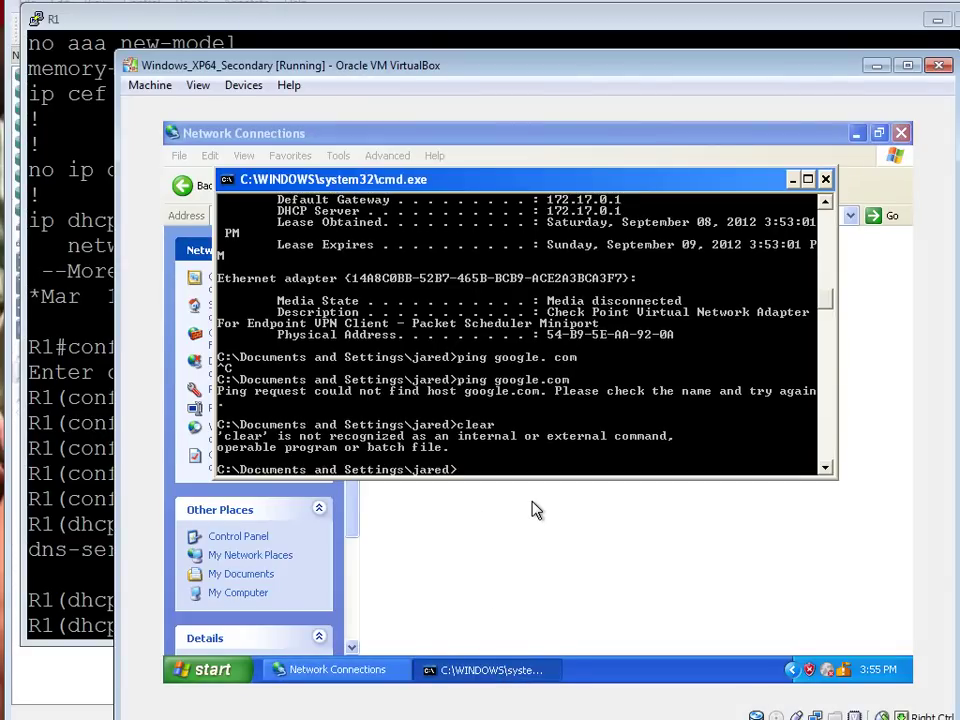
key("Return")
Run ipconfig /release and ipconfig /renew to refresh the DHCP lease
key("Return")
key("Return")
key("Return")
key("Return")
key("Return")
key("Return")
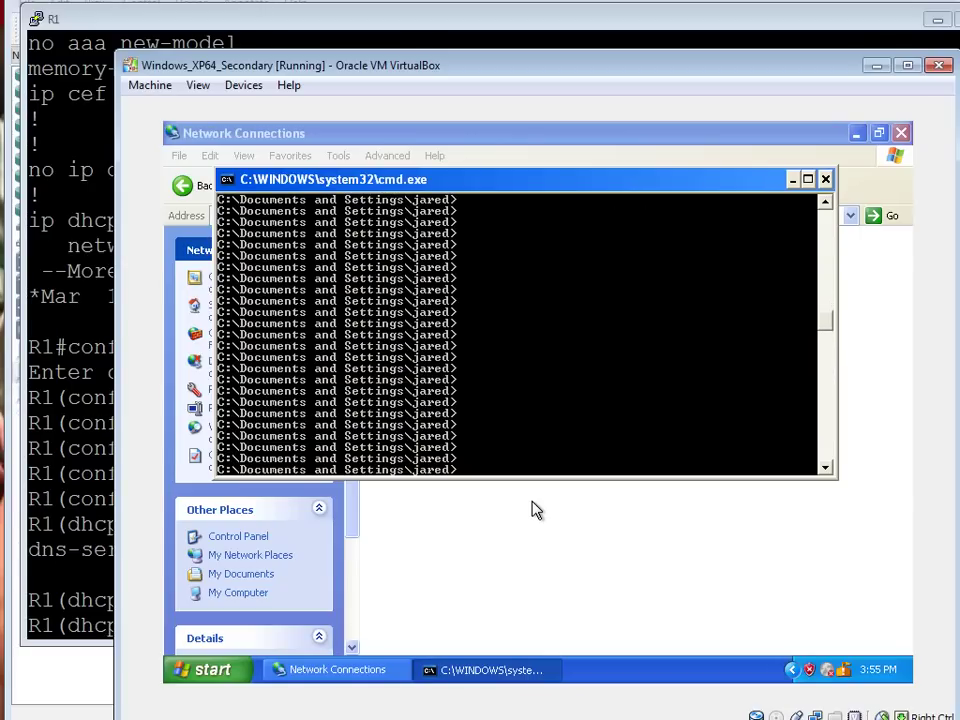
type("ipconfig /release")
key("Return")
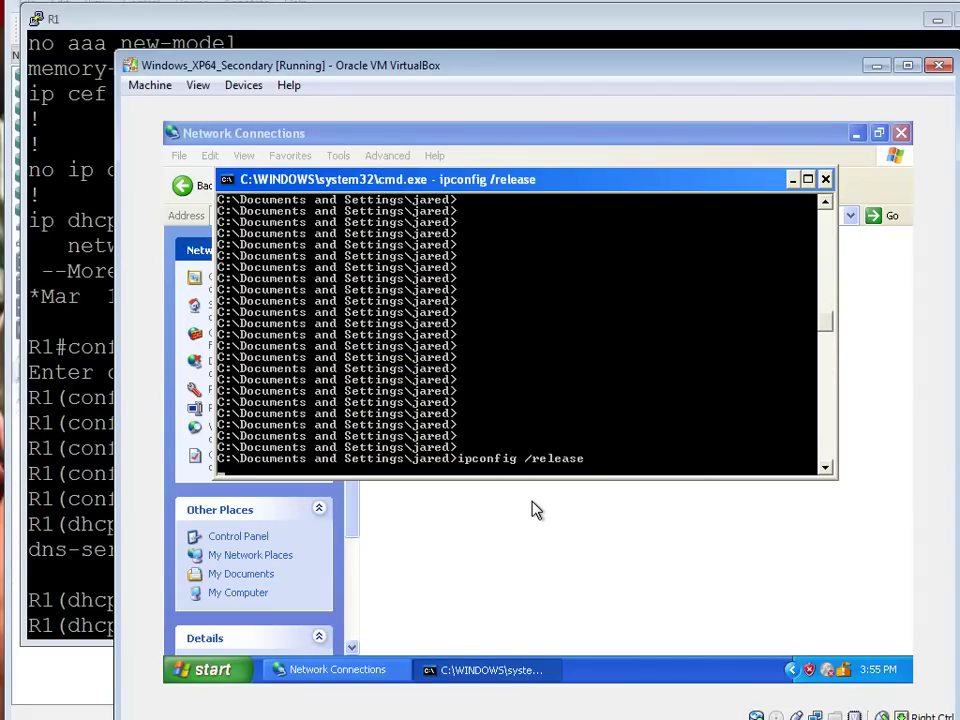
key("Up")
key("BackSpace")
key("BackSpace")
key("BackSpace")
key("BackSpace")
type("new")
key("Return")
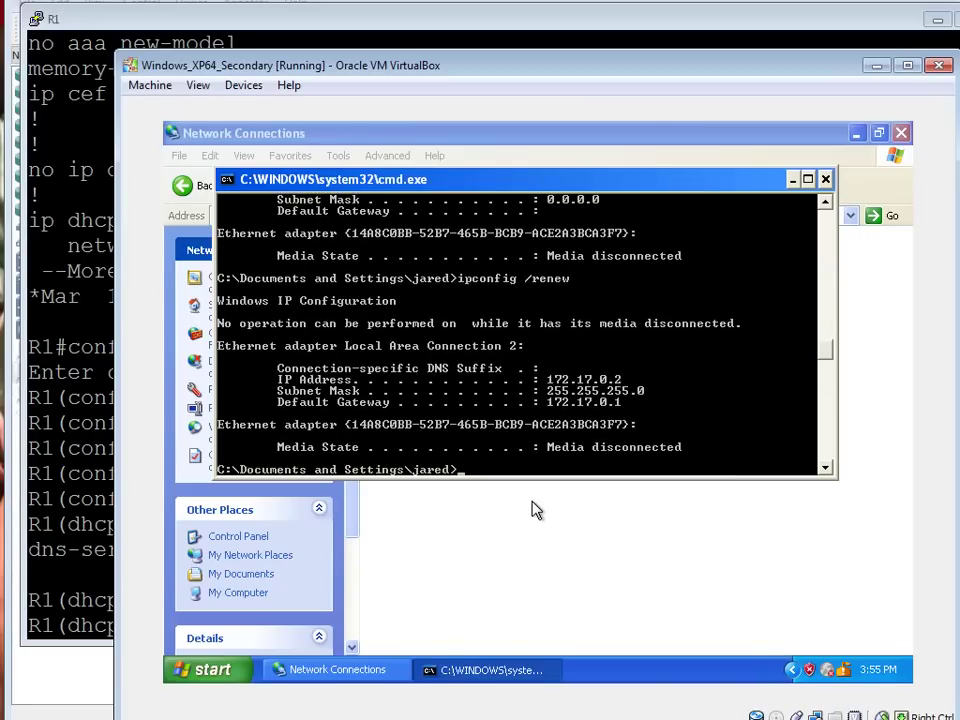
Run ipconfig /all to confirm DNS 192.168.1.1, then ping google.com
key("Up")
key("BackSpace")
key("BackSpace")
key("BackSpace")
type("/all")
key("Return")
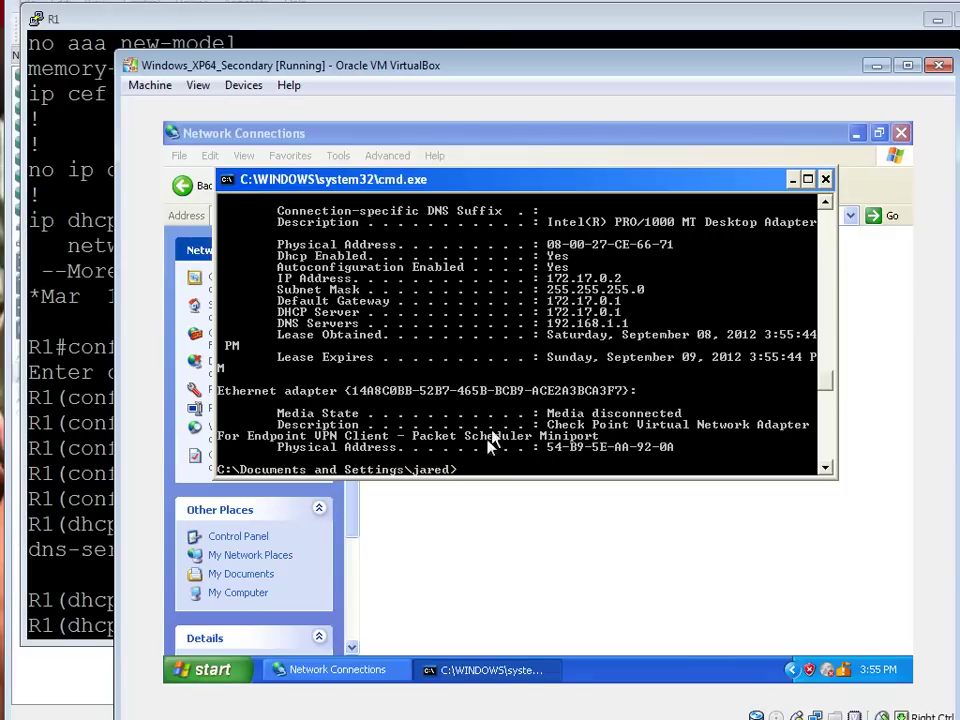
type("ping google.com")
key("Return")
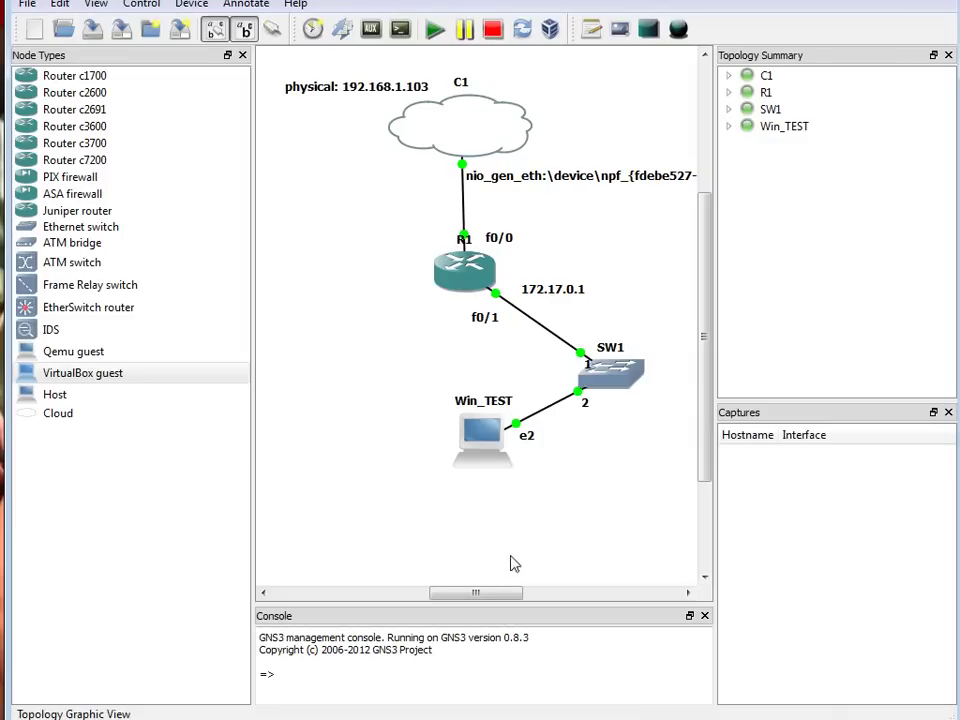
Reposition the 172.17.0.1 label beside R1's inside link
mouse_move(703, 337)
left_mouse_down()
mouse_move(698, 350)
mouse_move(718, 190)
mouse_move(703, 326)
mouse_move(709, 300)
left_mouse_up()
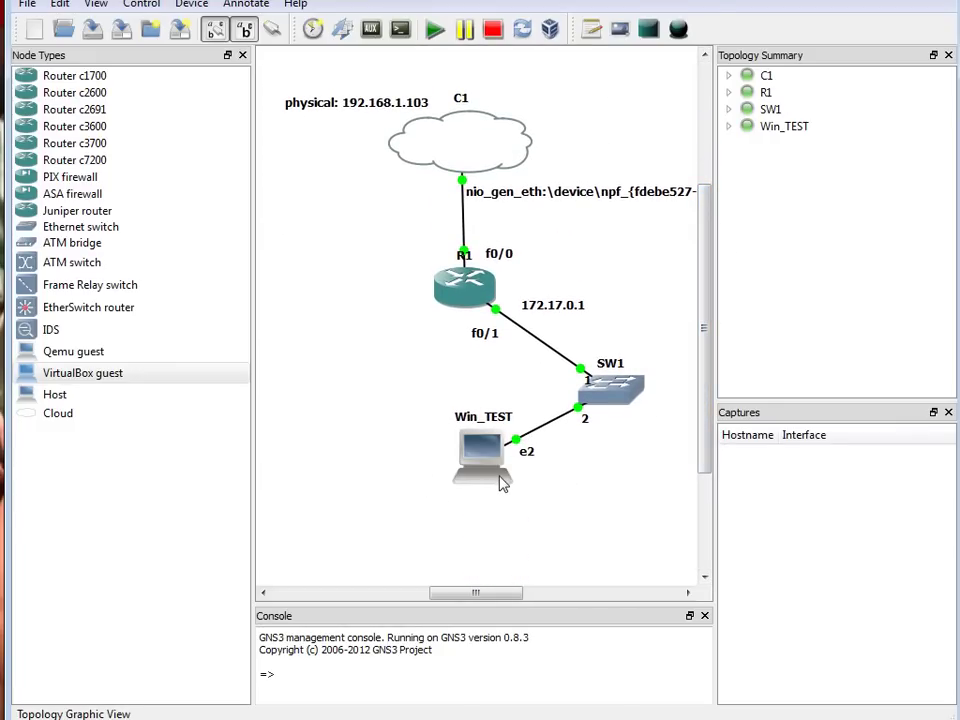
mouse_move(557, 310)
left_mouse_down()
mouse_move(528, 362)
mouse_move(597, 306)
left_mouse_up()
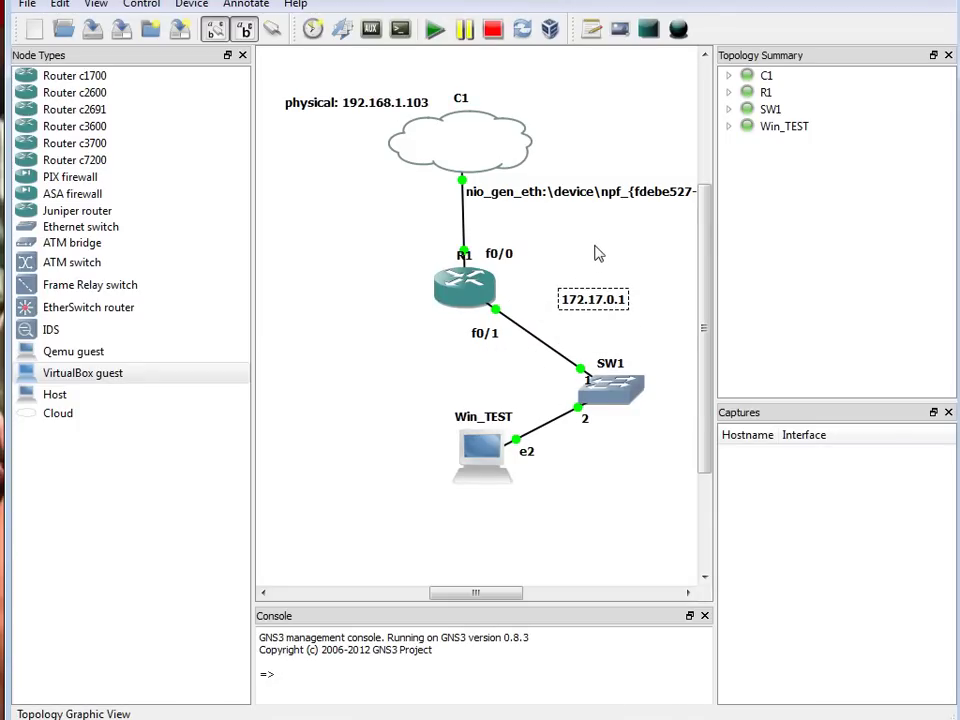
left_click_drag(703, 279, 724, 207)
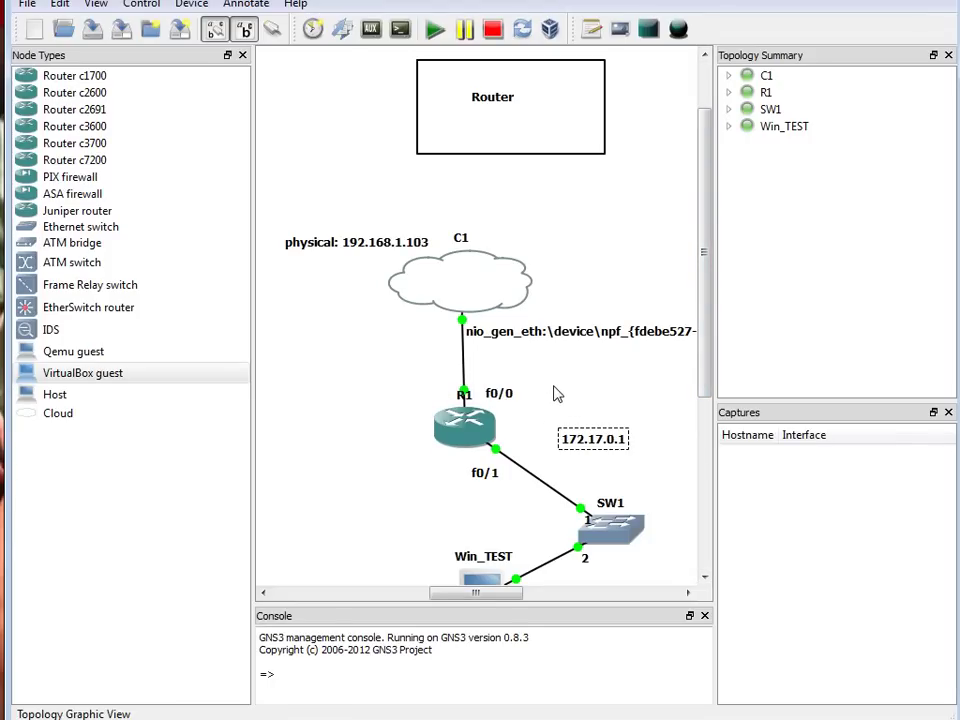
Add a 192.168.1.122 note beside R1's outside f0/0 link
left_click(590, 29)
left_click(520, 368)
type("19+2")
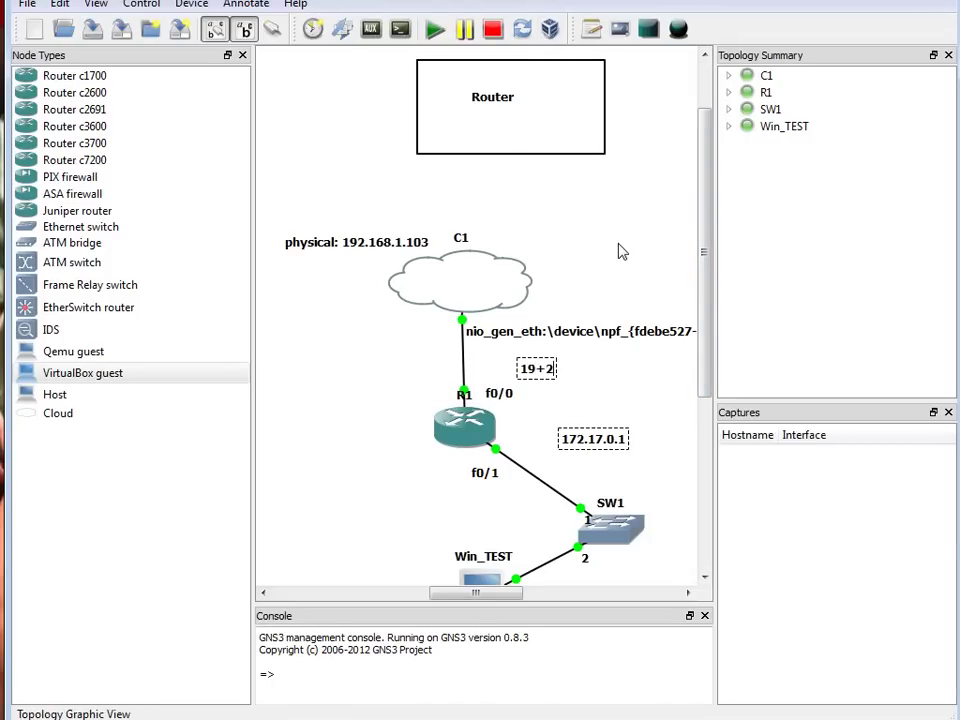
key("BackSpace")
key("BackSpace")
type("2.168.1.122")
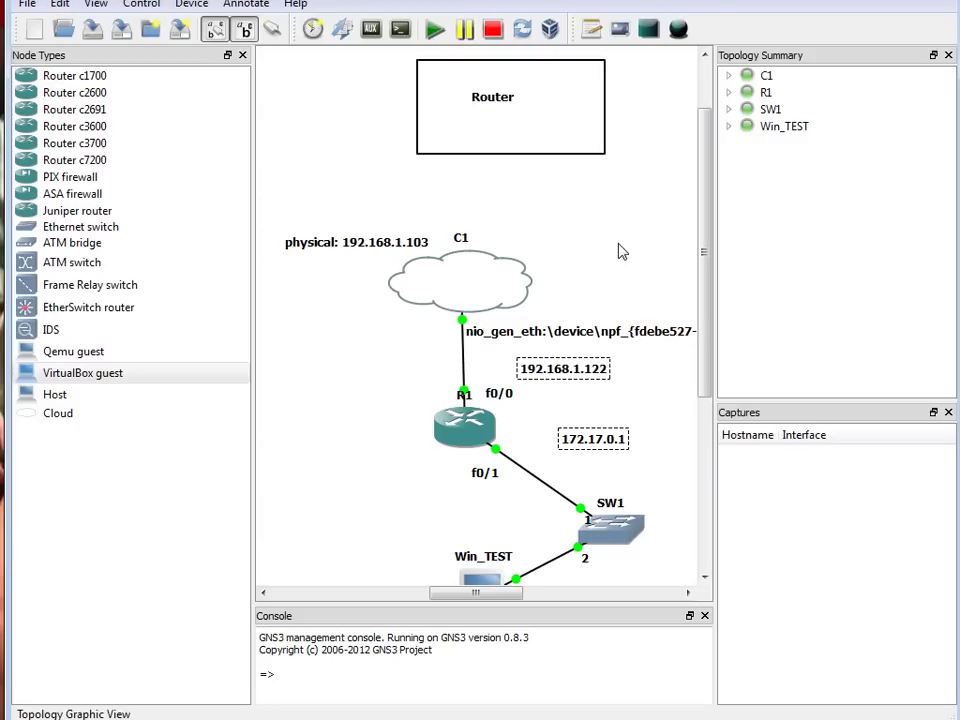
left_click(555, 377)
left_click_drag(589, 377, 583, 381)
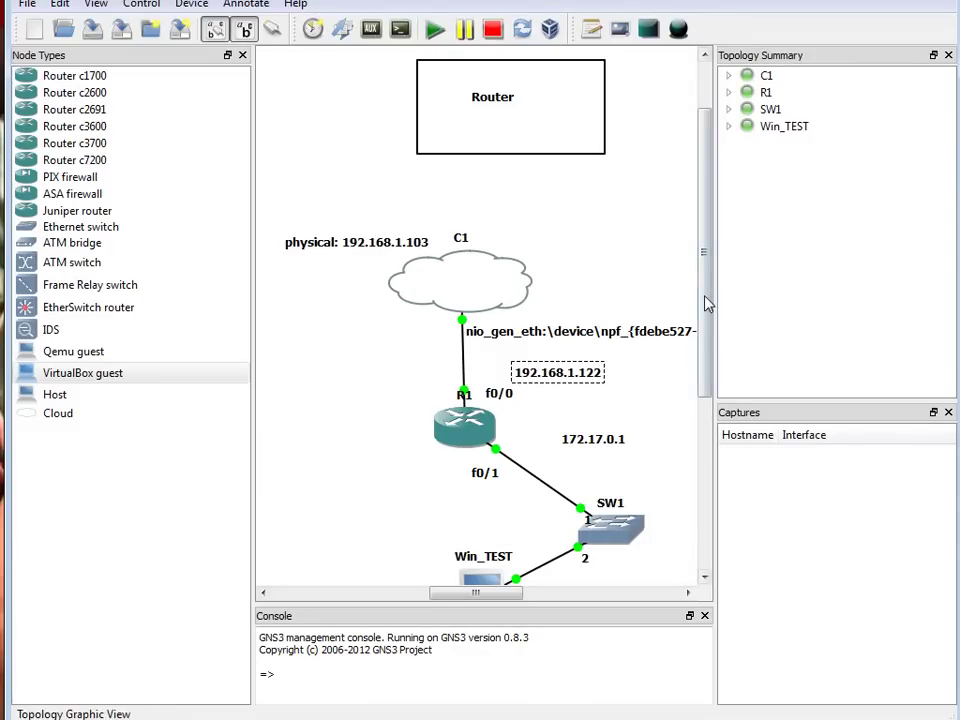
left_click_drag(707, 300, 722, 250)
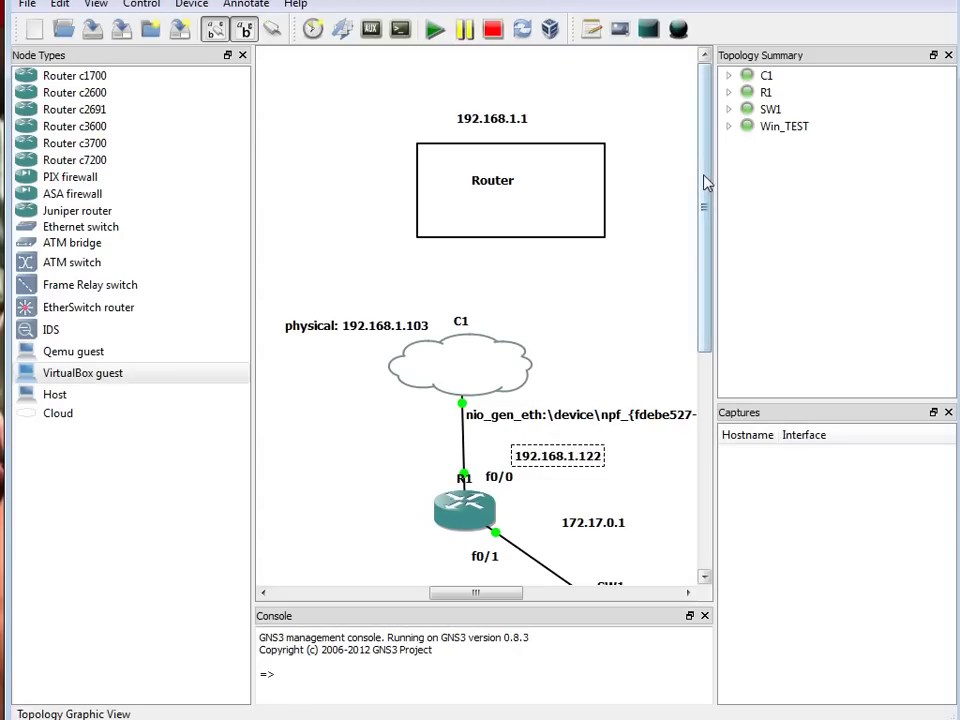
mouse_move(707, 182)
left_mouse_down()
mouse_move(677, 370)
mouse_move(741, 288)
left_mouse_up()
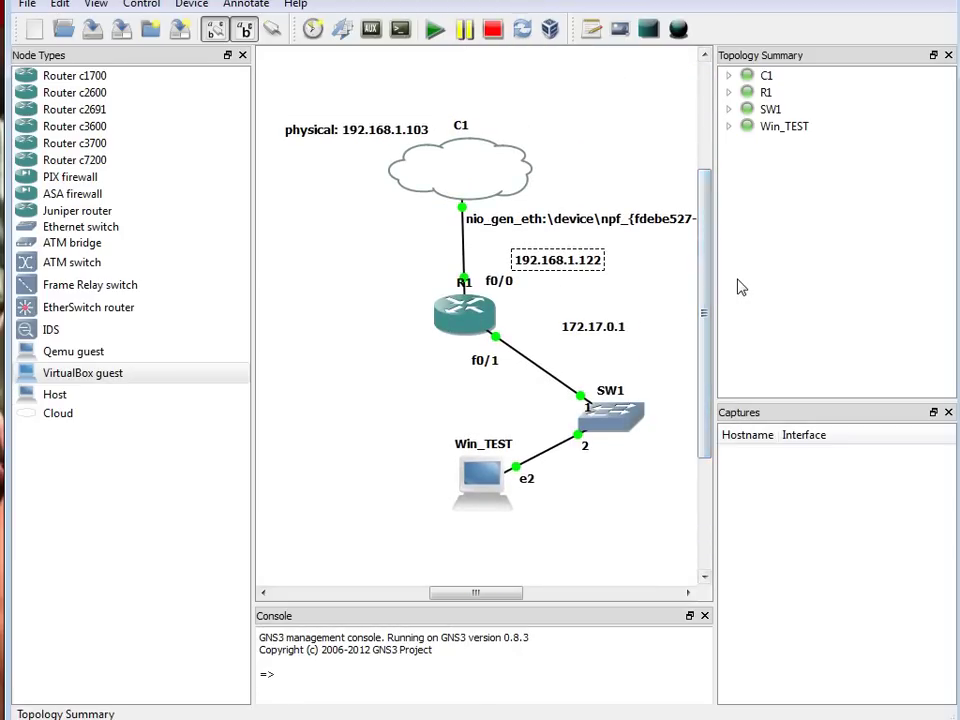